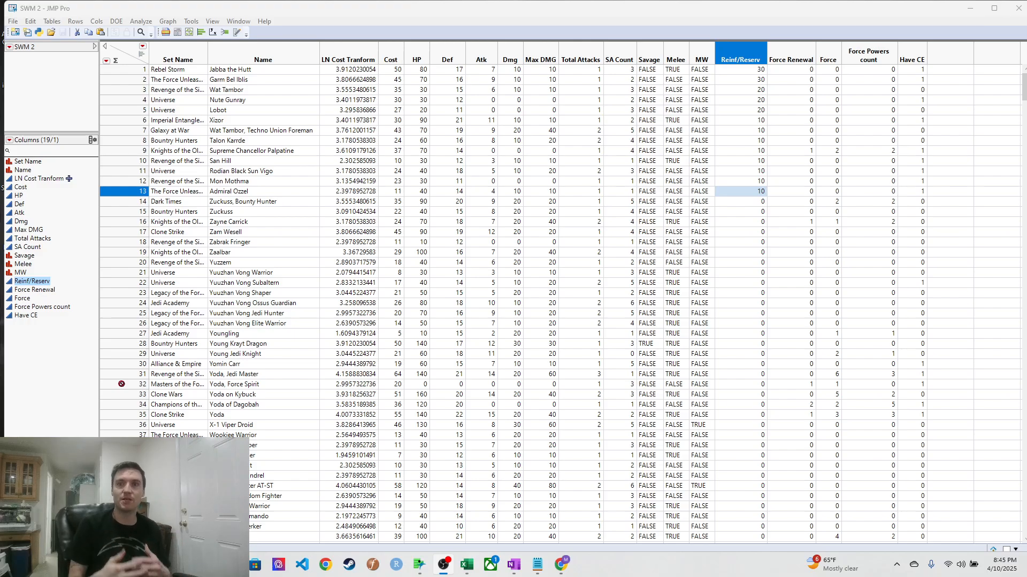
# Review the identifier and cost columns of the data table: Set Name, Name, LN Cost Tranform and Cost.
pyautogui.click(447, 282)
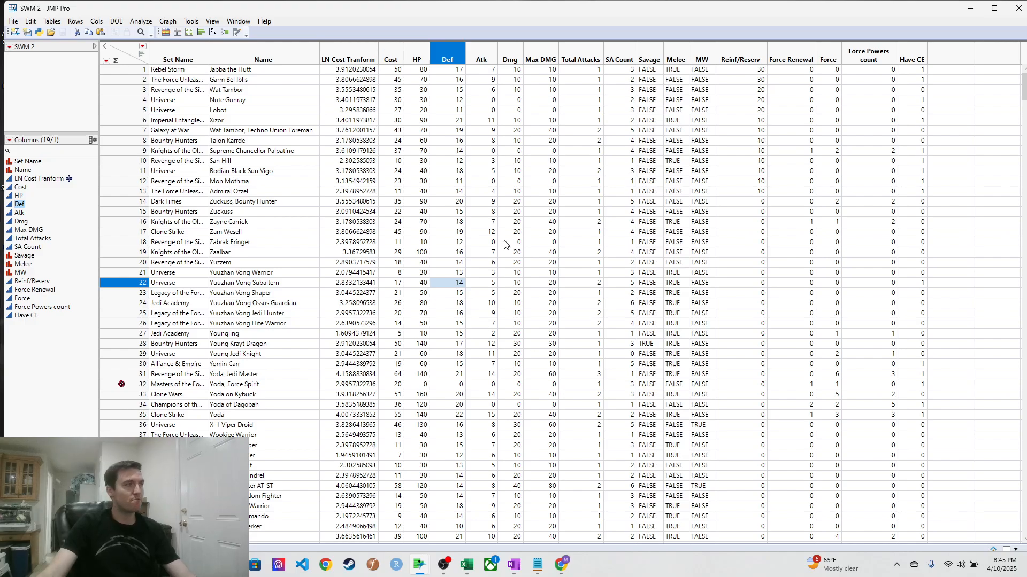
pyautogui.click(175, 49)
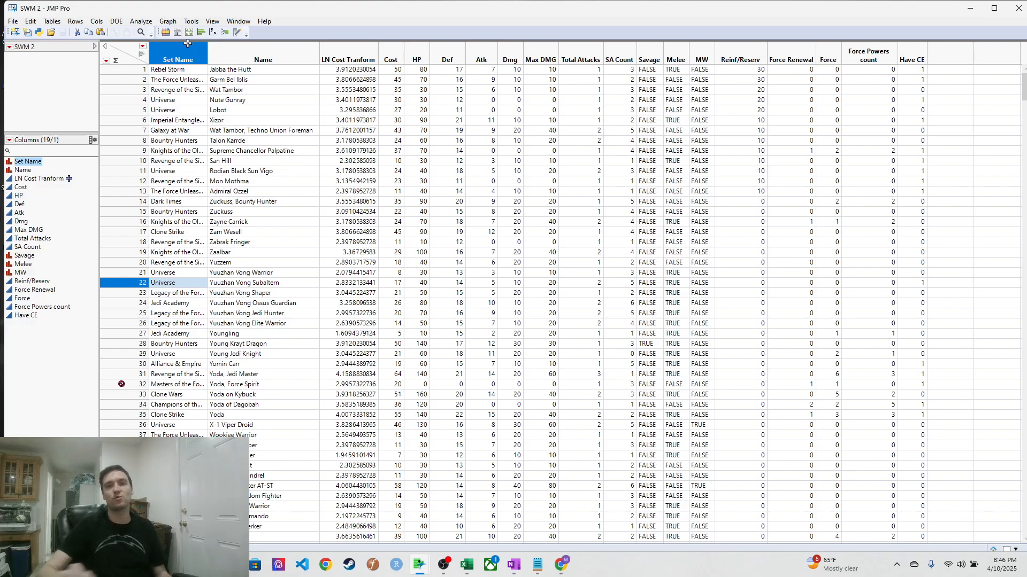
pyautogui.click(247, 56)
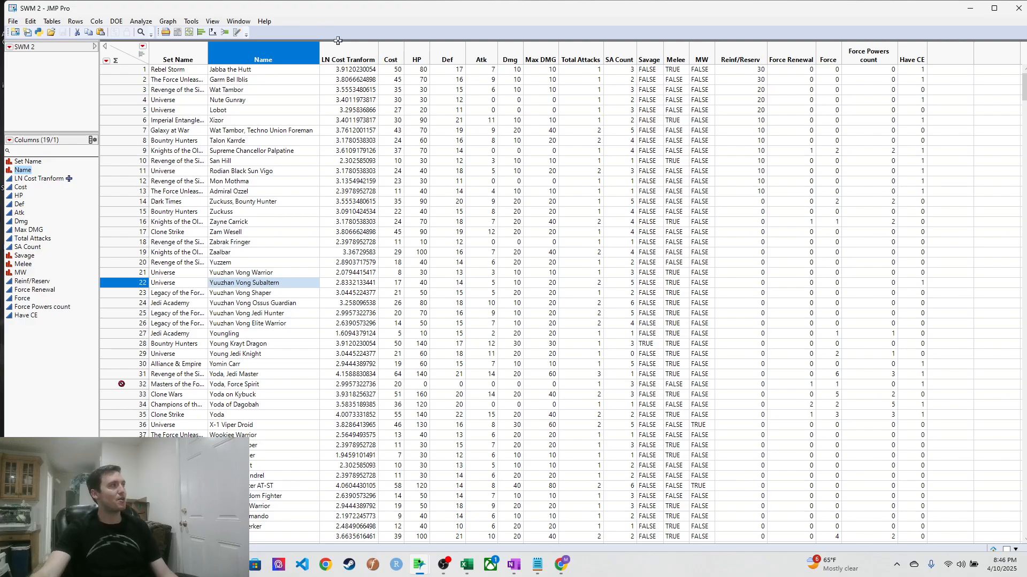
pyautogui.click(351, 51)
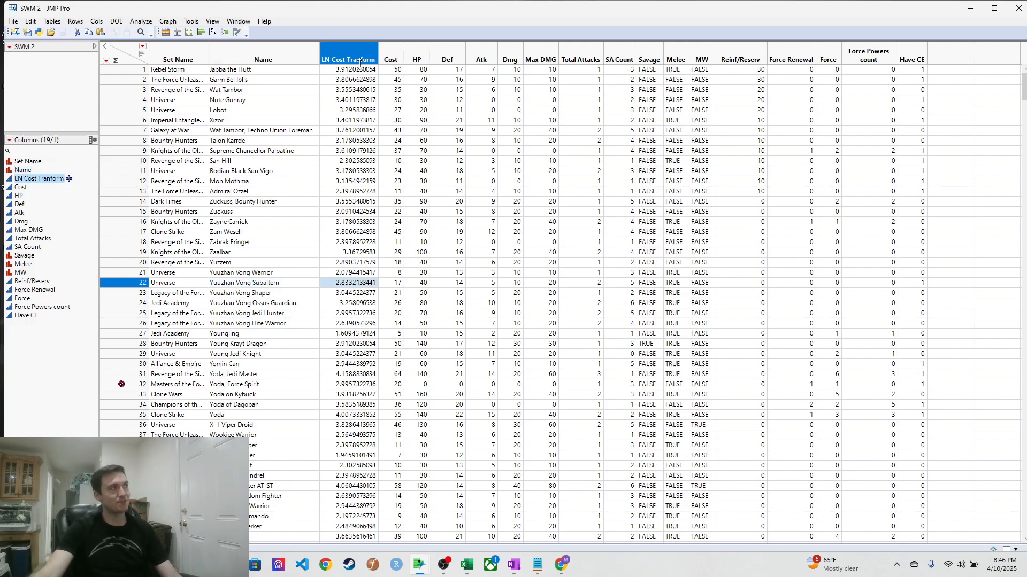
pyautogui.click(394, 50)
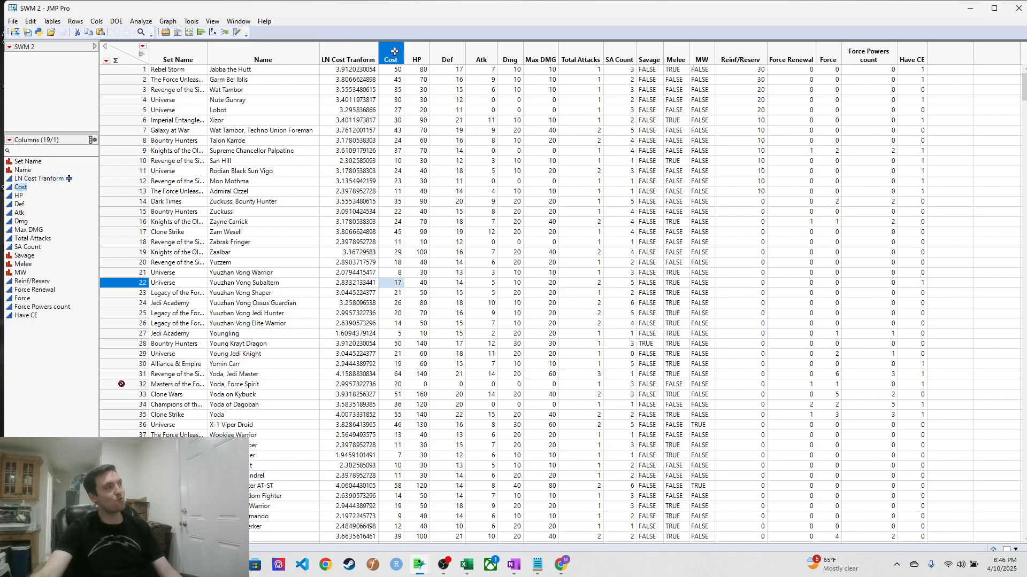
pyautogui.click(346, 50)
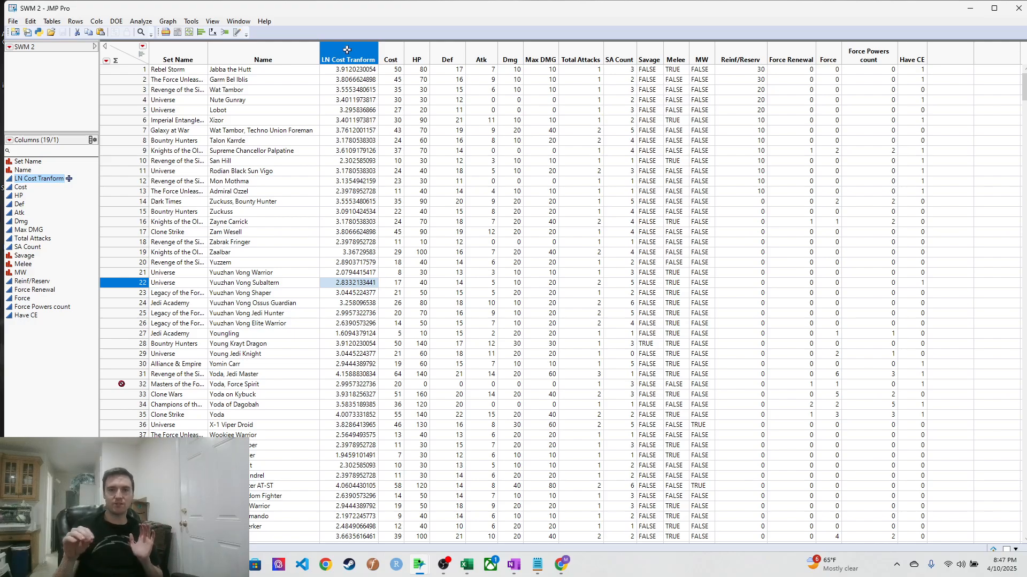
# Review the combat stat columns HP, Def, Atk, Dmg, Max DMG, Total Attacks and SA Count.
pyautogui.click(415, 51)
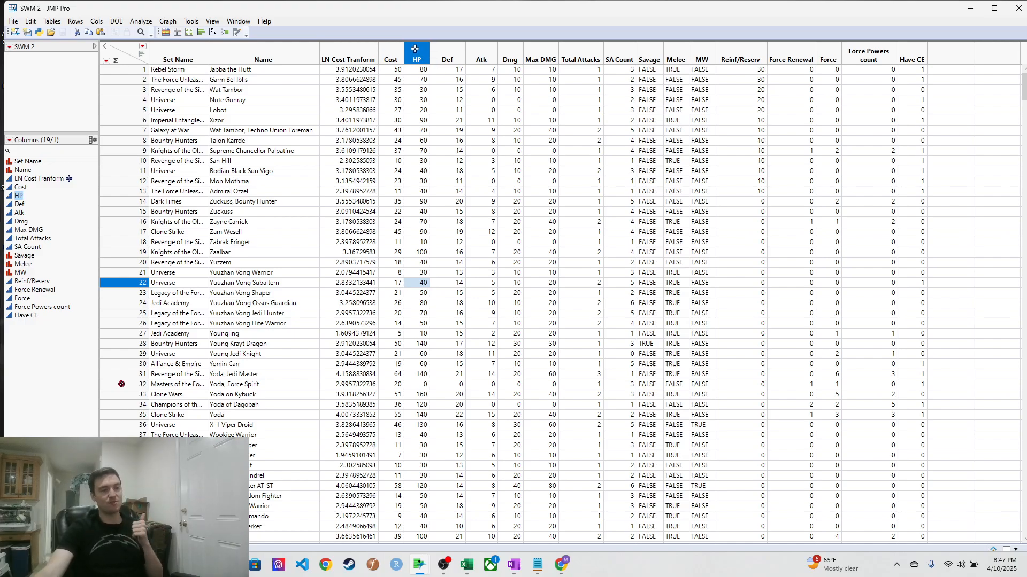
pyautogui.click(446, 53)
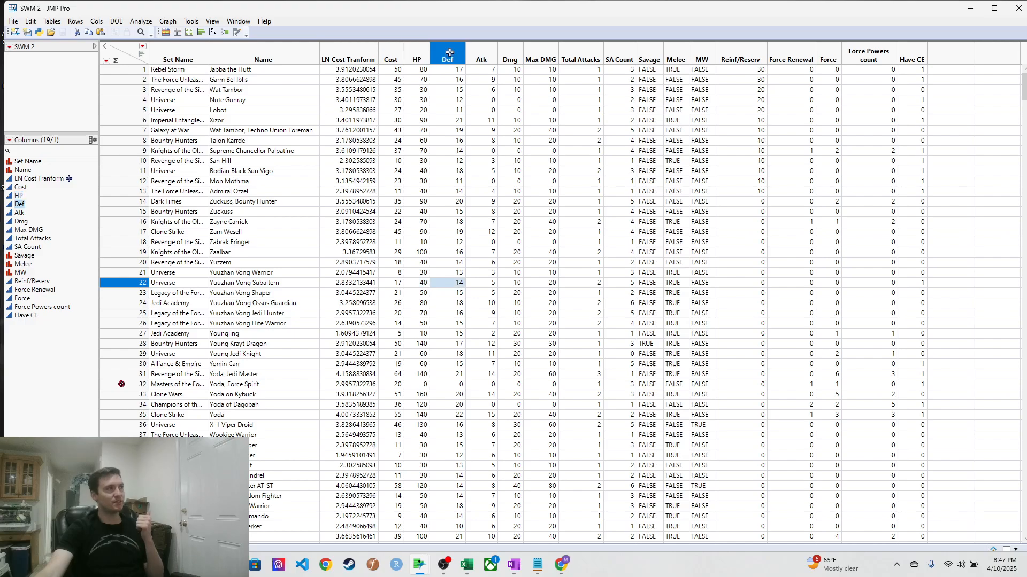
pyautogui.click(482, 49)
pyautogui.click(507, 54)
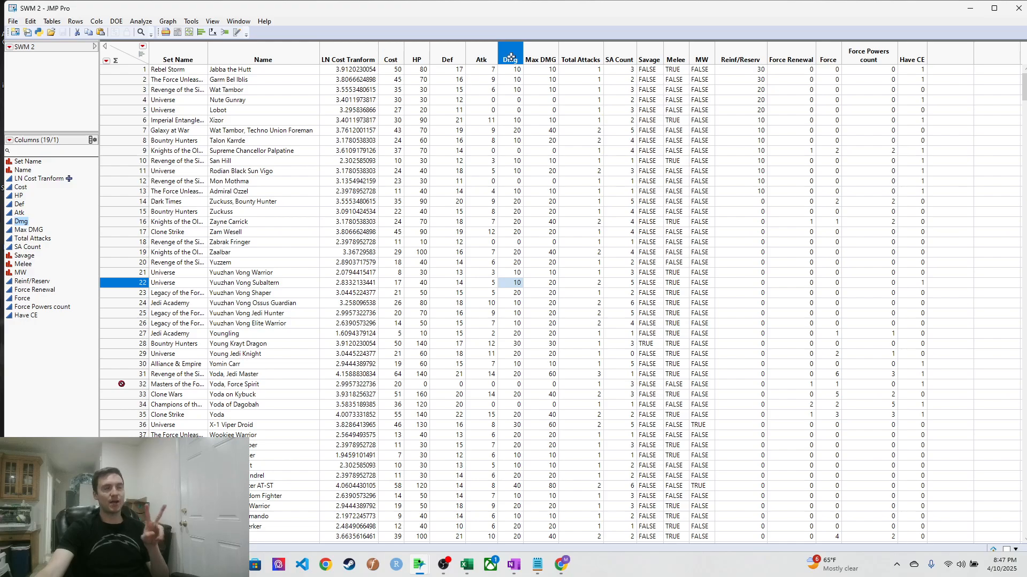
pyautogui.click(539, 52)
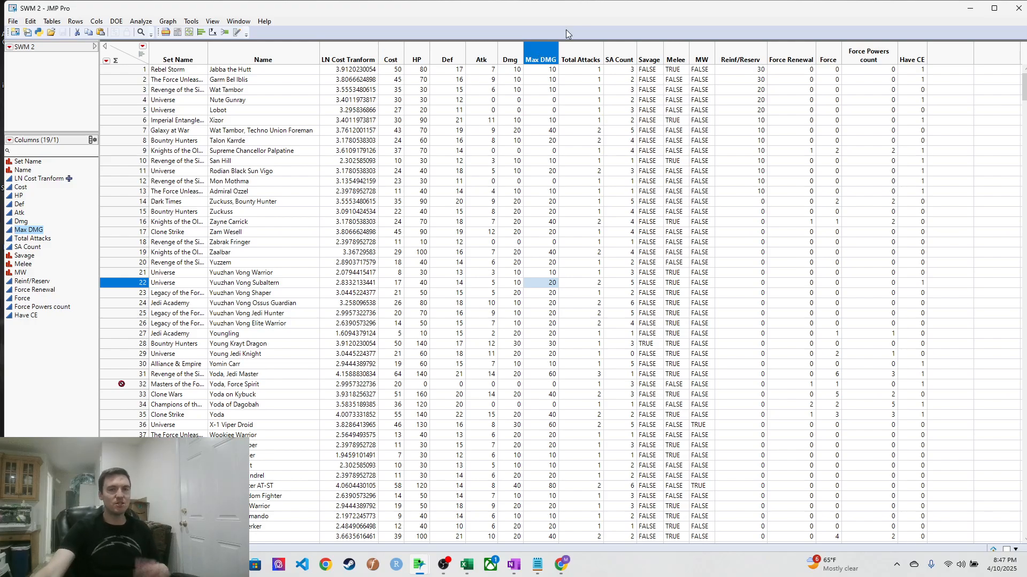
pyautogui.click(565, 50)
pyautogui.click(615, 49)
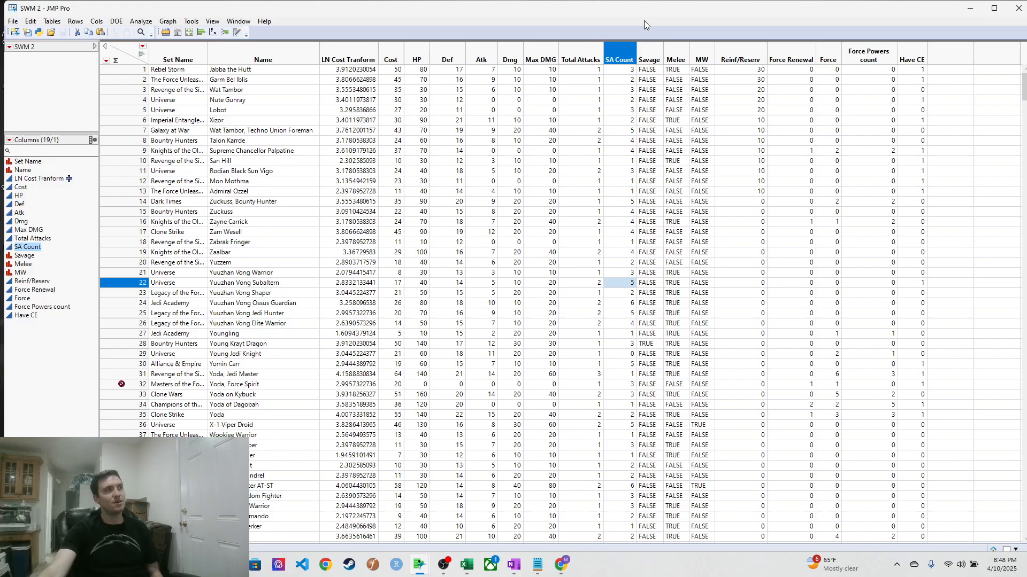
# Review the Savage, Melee, MW, Reinf/Reserv, Force Renewal, Force and Have CE columns, and revisit Cost.
pyautogui.click(646, 60)
pyautogui.click(673, 59)
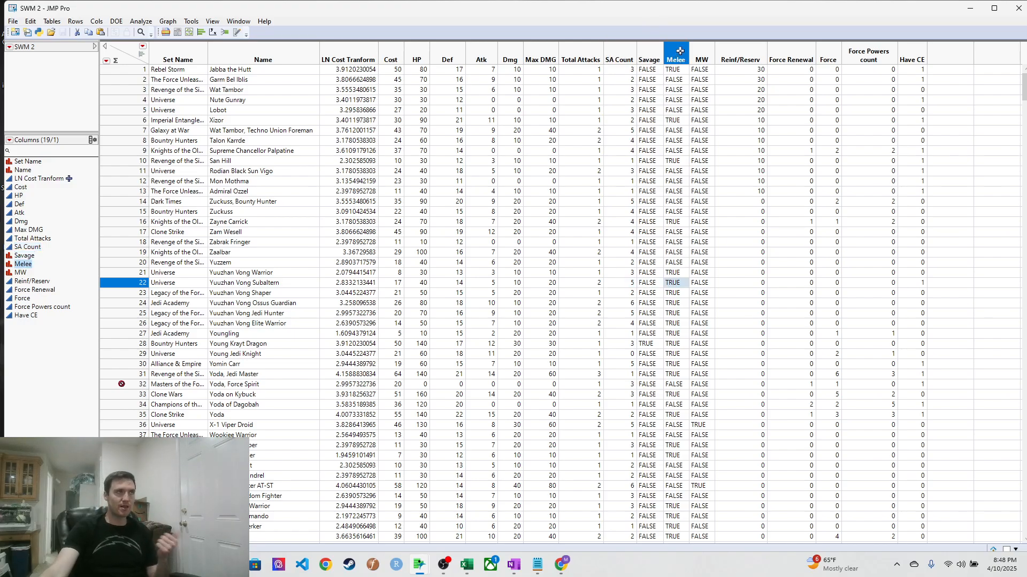
pyautogui.click(706, 60)
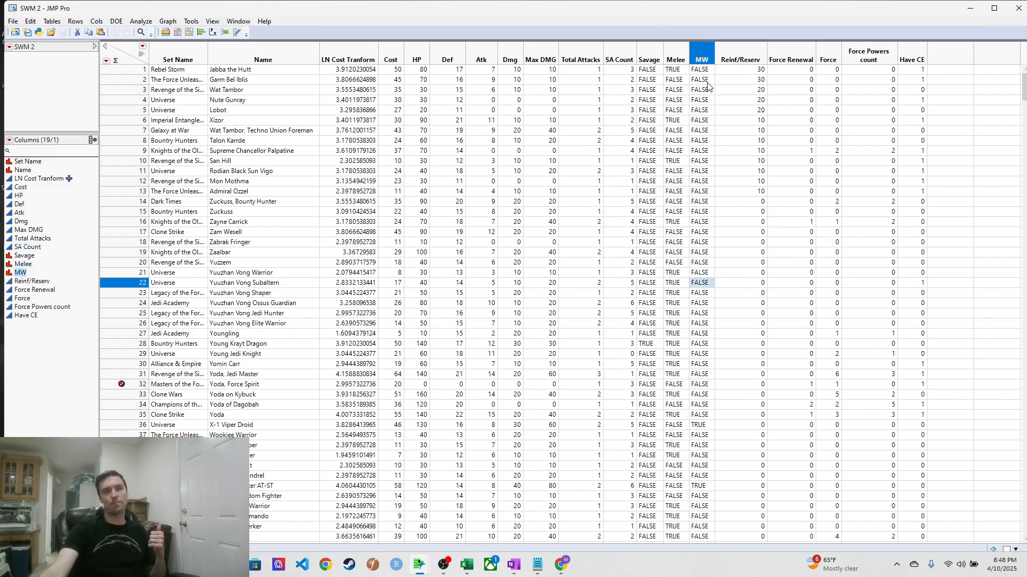
pyautogui.click(742, 54)
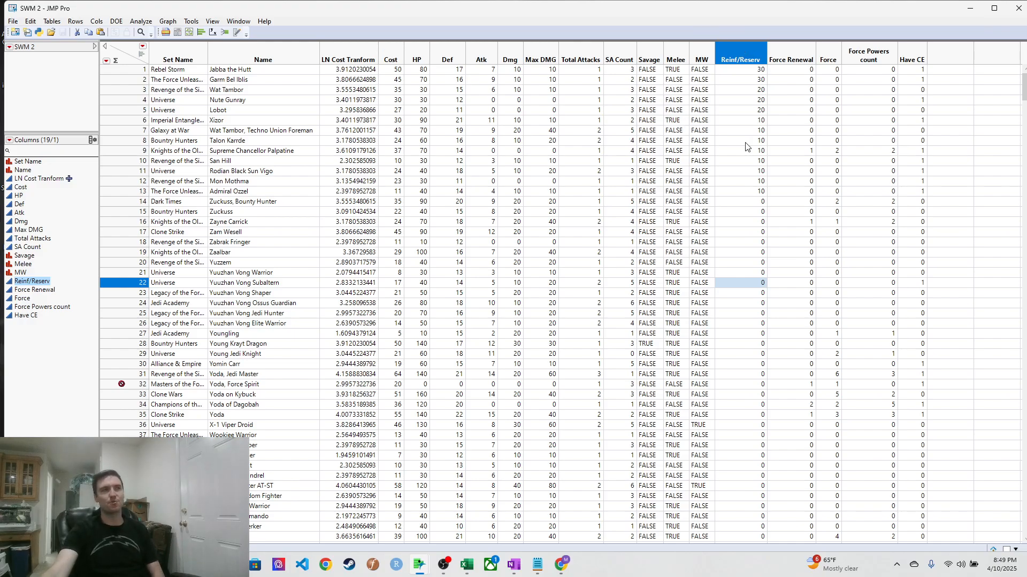
pyautogui.click(788, 101)
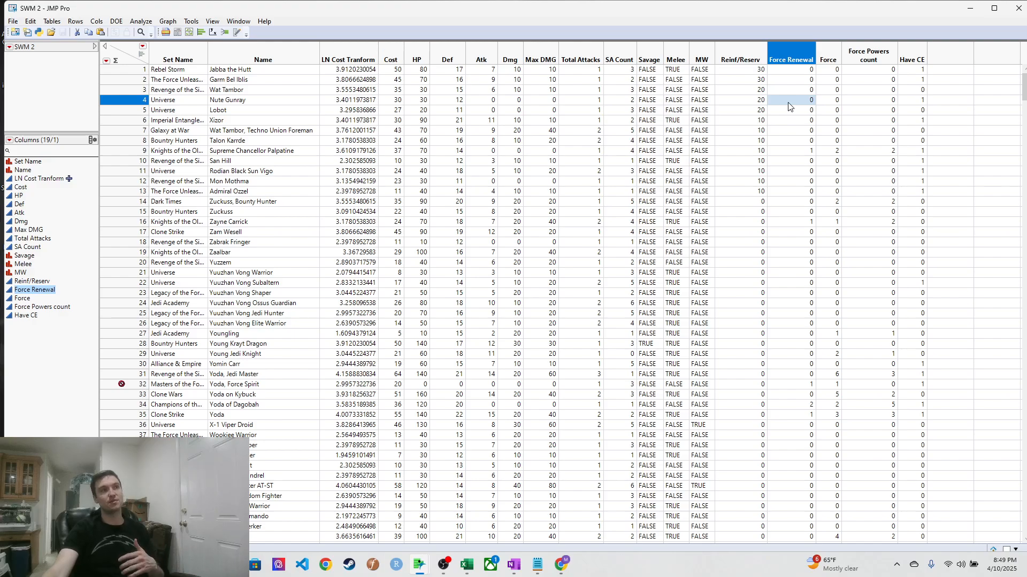
pyautogui.click(830, 103)
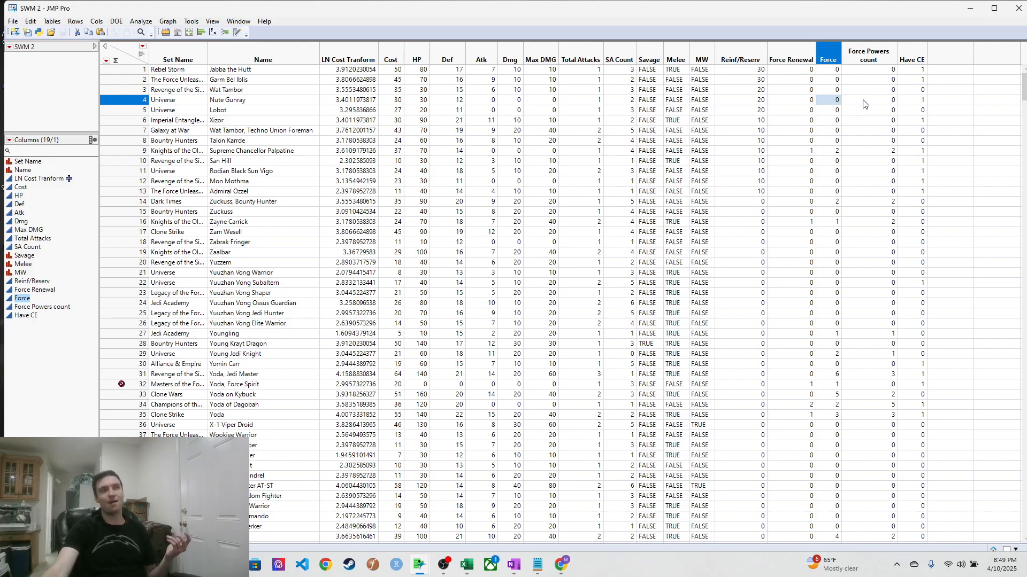
pyautogui.click(912, 89)
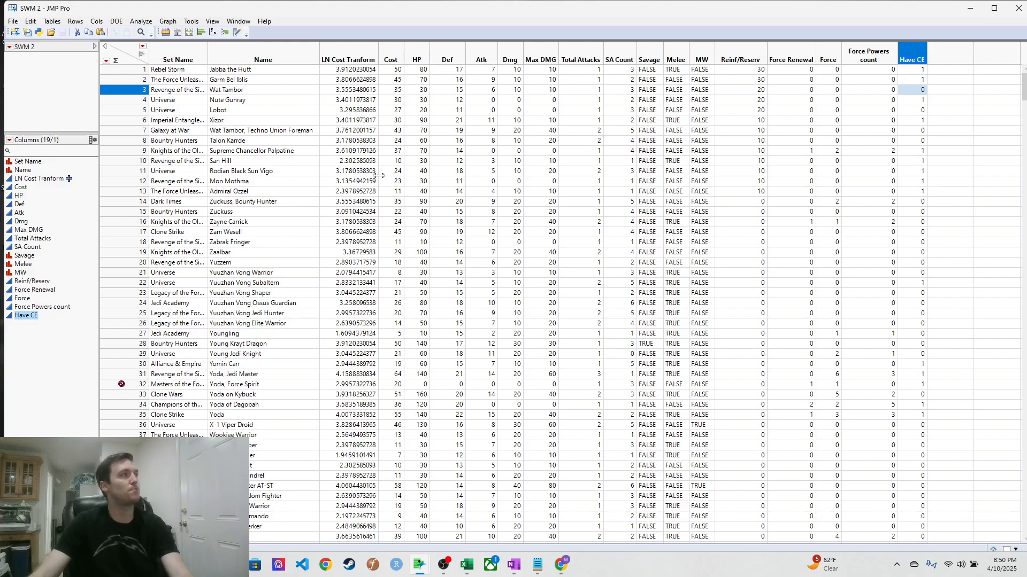
pyautogui.click(399, 180)
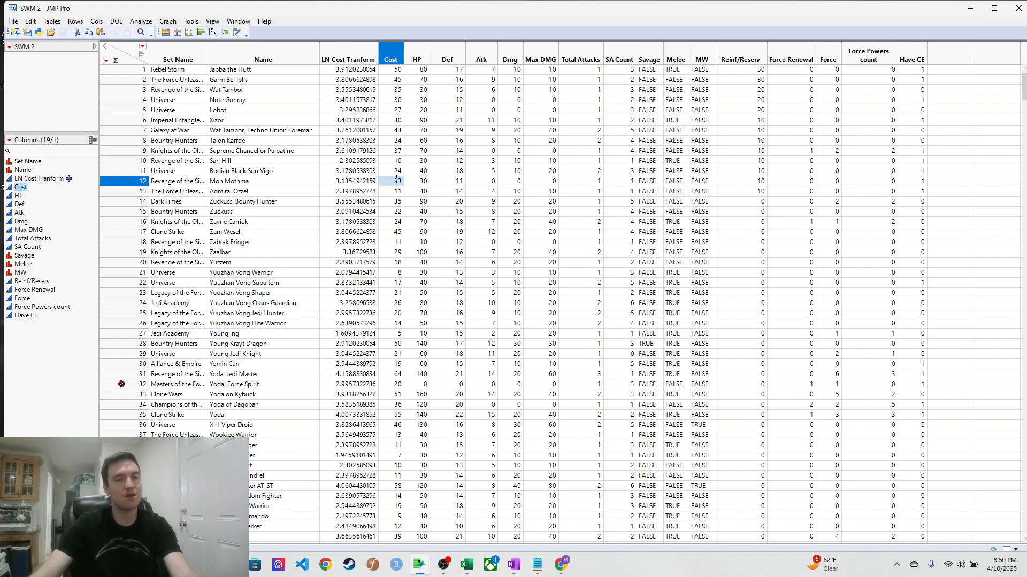
# Run Fit Y by X with LN Cost Tranform as the Y response and all columns from HP through Have CE as X factors.
pyautogui.click(214, 33)
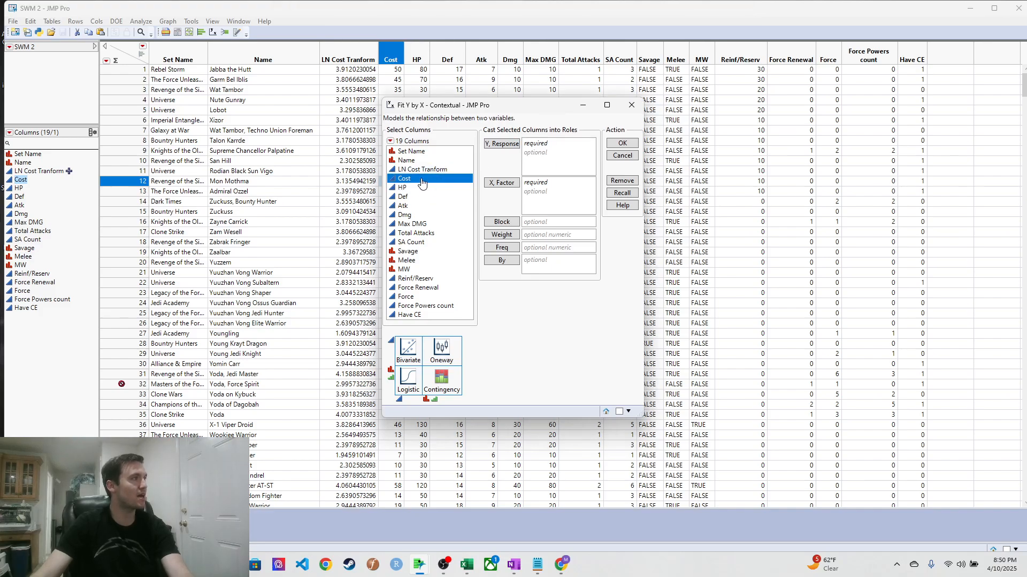
pyautogui.click(419, 170)
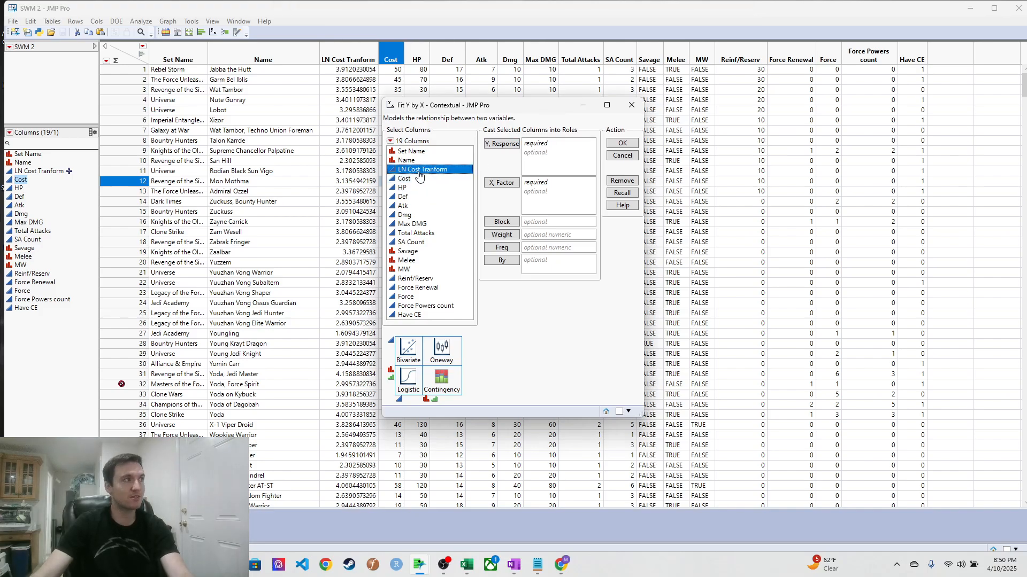
pyautogui.moveTo(420, 171); pyautogui.dragTo(569, 160)
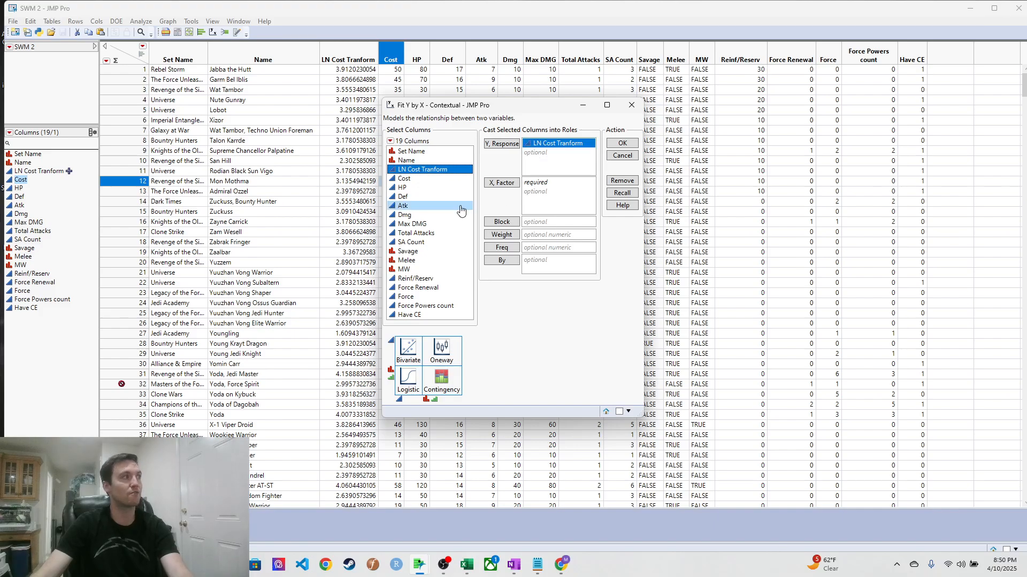
pyautogui.click(421, 188)
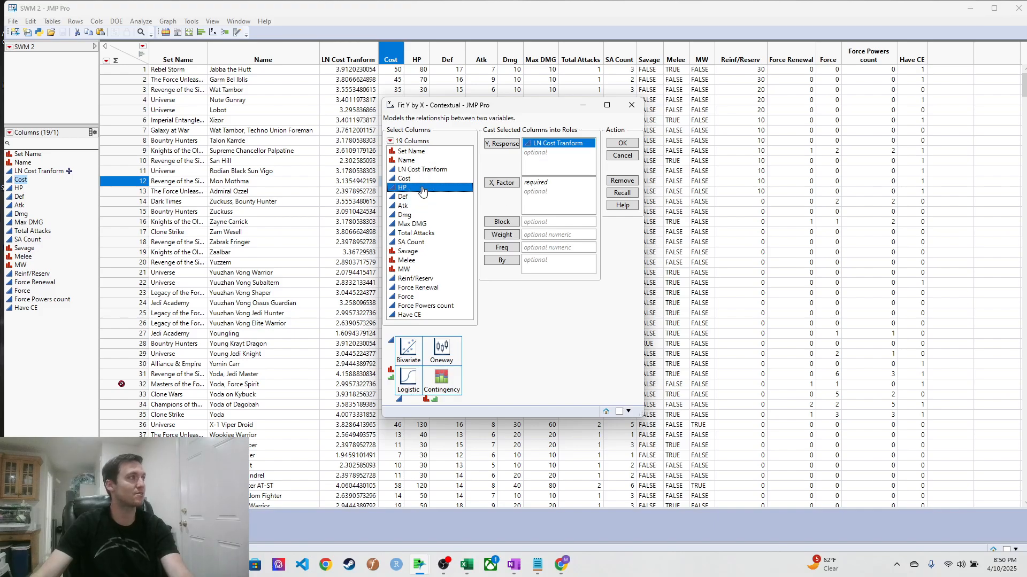
pyautogui.keyDown('shift'); pyautogui.click(429, 316); pyautogui.keyUp('shift')
pyautogui.moveTo(427, 243); pyautogui.dragTo(556, 198)
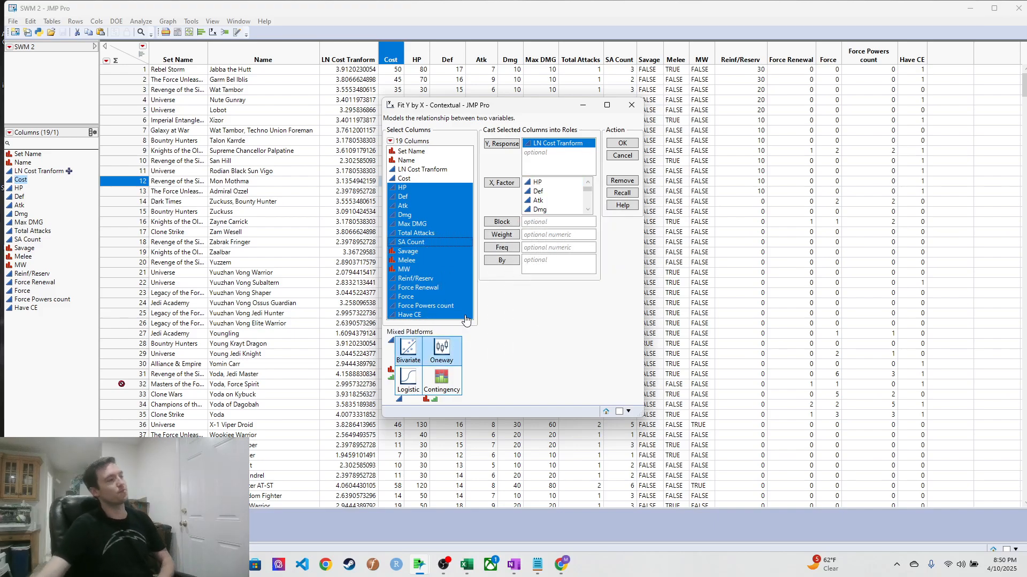
pyautogui.click(622, 144)
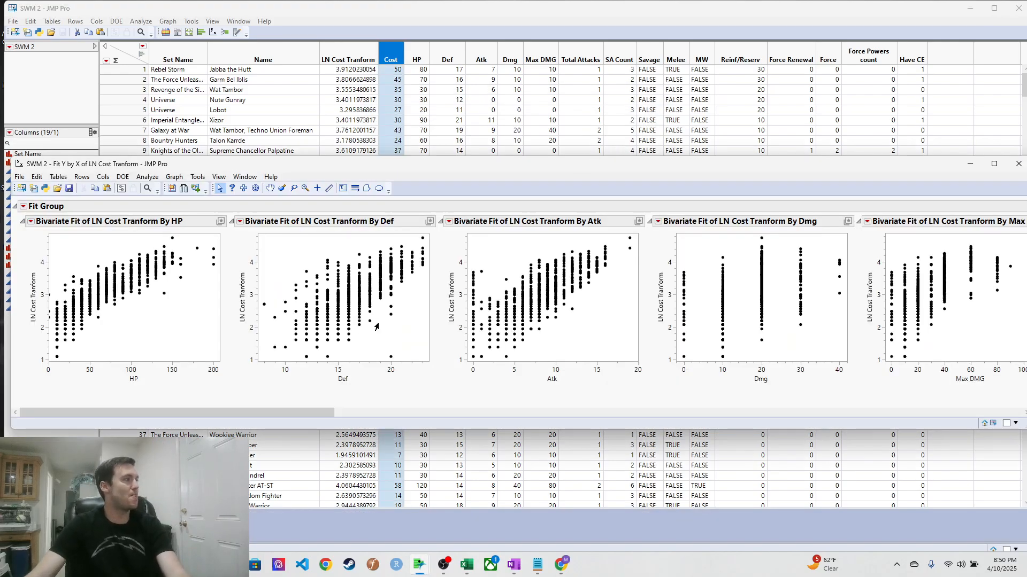
# Add a linear fit and a quadratic (degree 2) polynomial fit to the LN Cost Tranform by HP plot.
pyautogui.hotkey('ctrl', 'a')
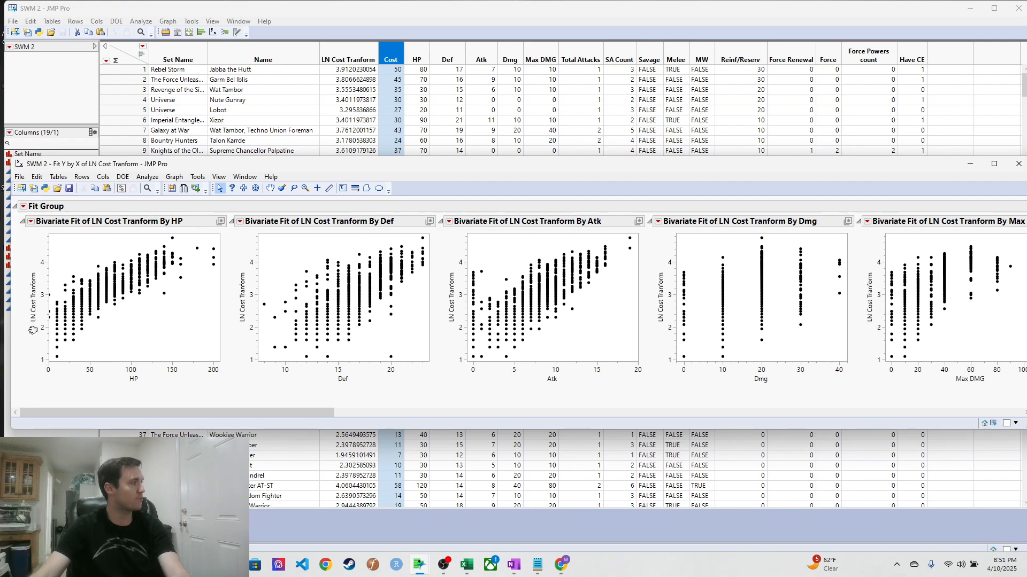
pyautogui.click(31, 222)
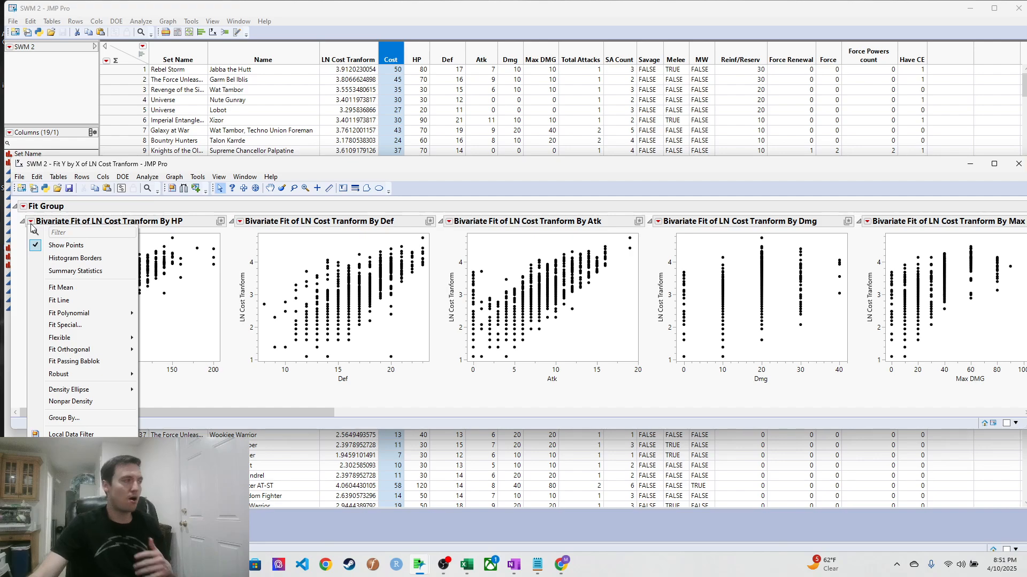
pyautogui.click(89, 300)
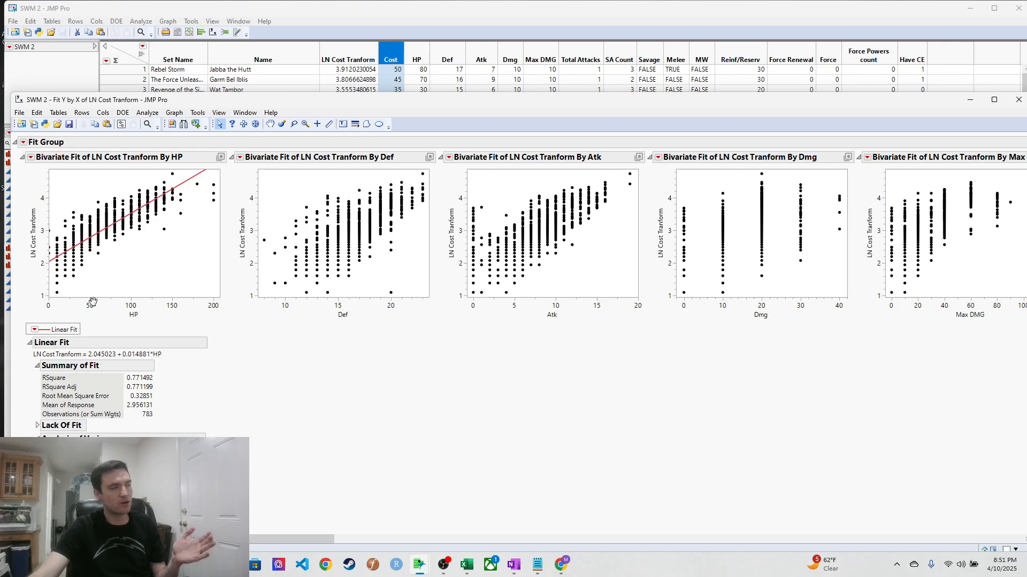
pyautogui.click(31, 157)
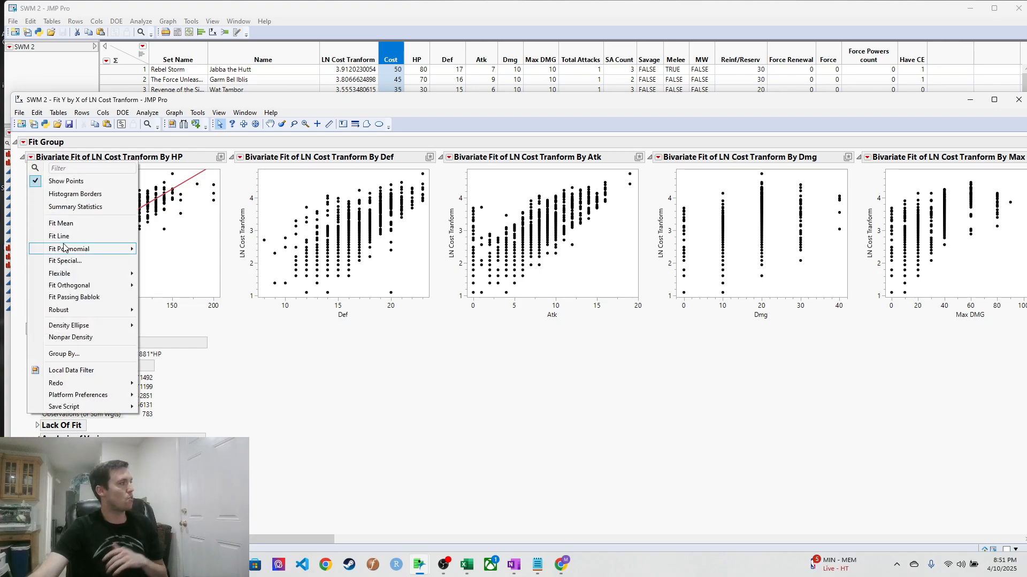
pyautogui.moveTo(80, 250)
pyautogui.click(180, 250)
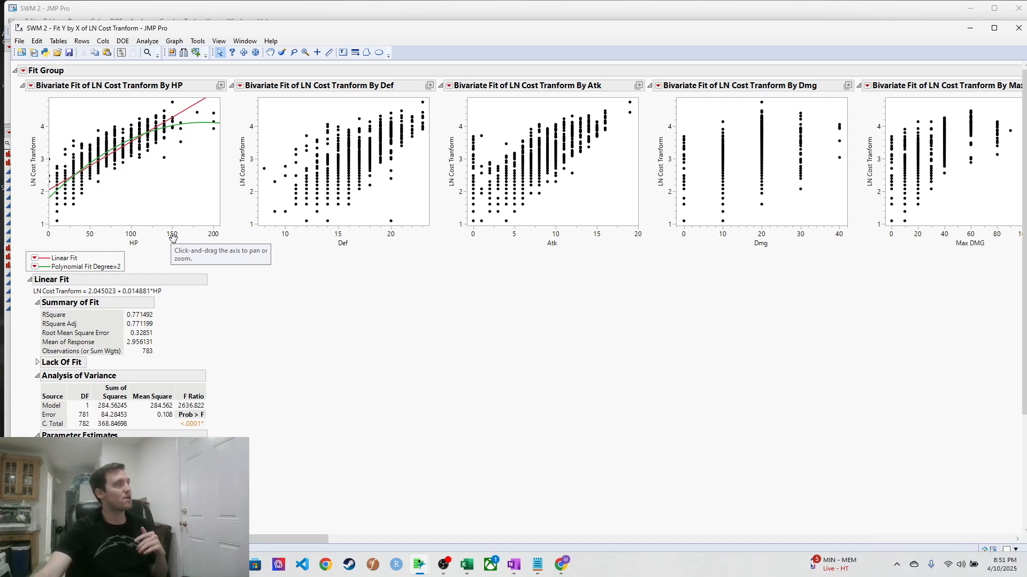
pyautogui.moveTo(128, 151)
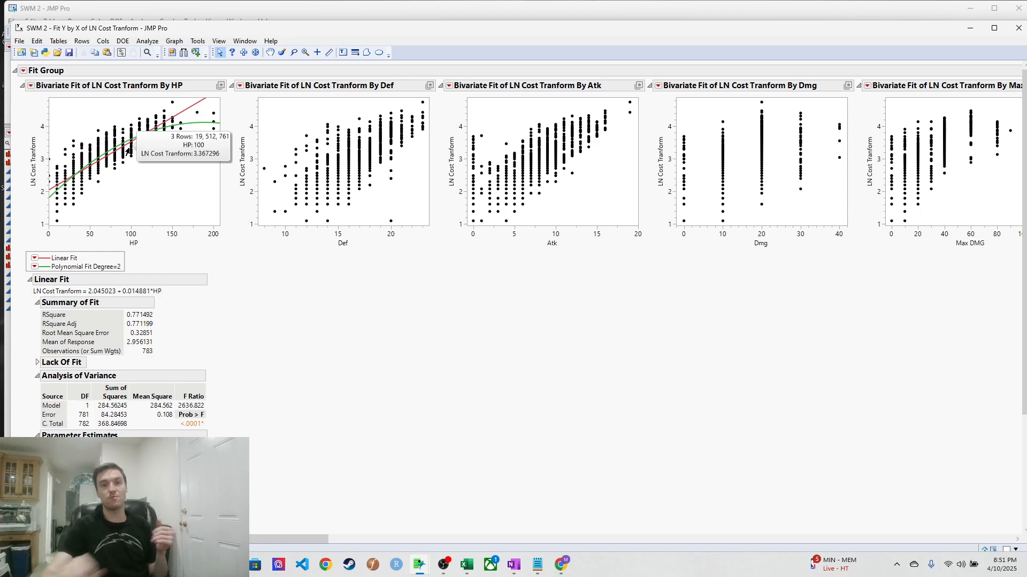
# Add a linear fit and a quadratic (degree 2) polynomial fit to the LN Cost Tranform by Def plot.
pyautogui.click(240, 86)
pyautogui.click(294, 166)
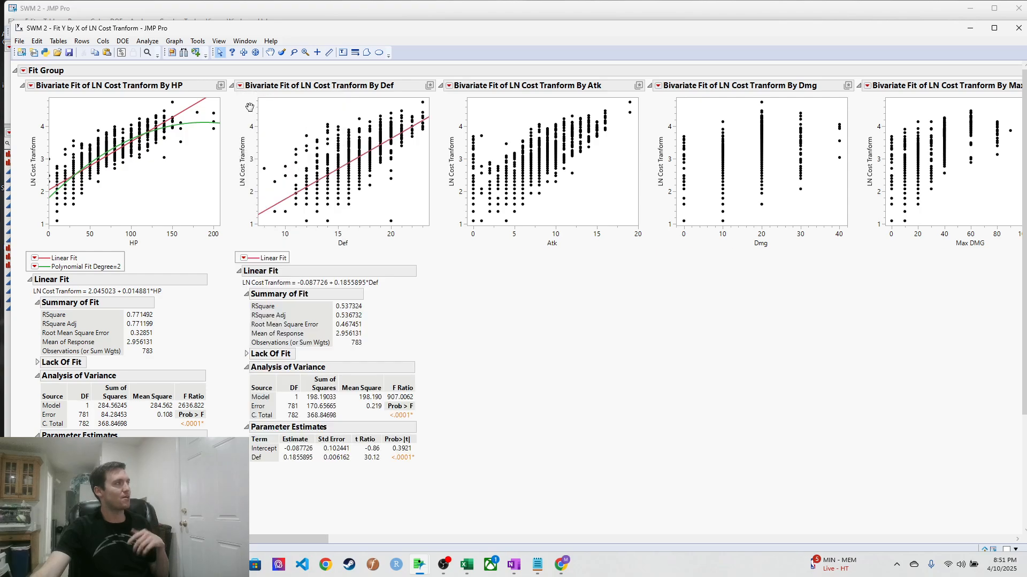
pyautogui.click(240, 86)
pyautogui.moveTo(291, 180)
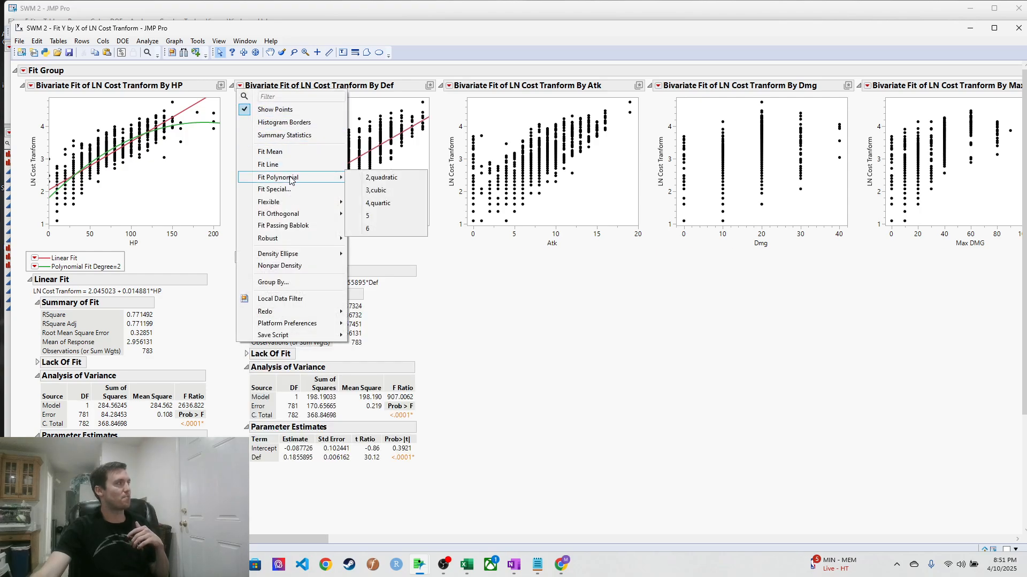
pyautogui.click(380, 178)
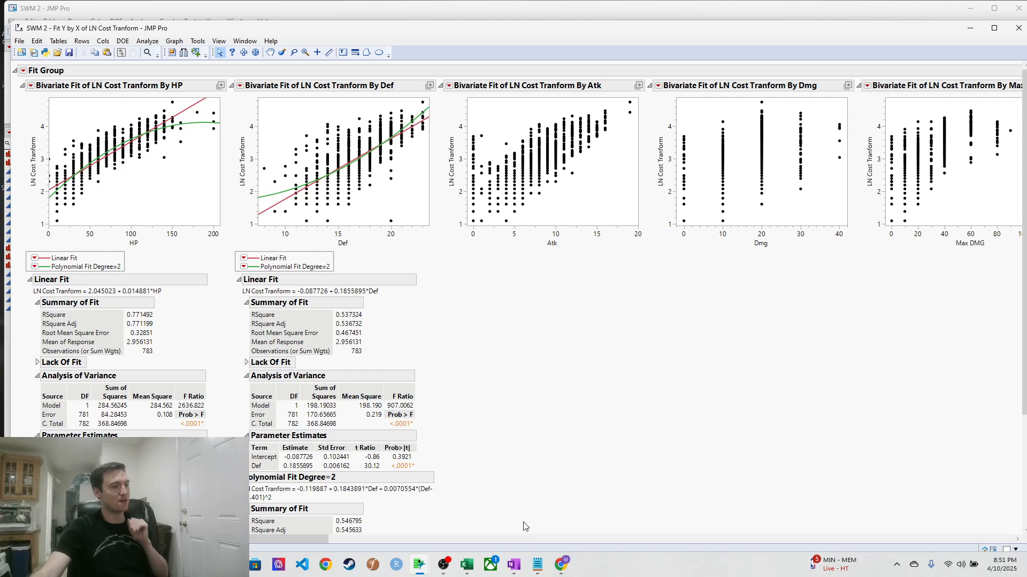
# Add a linear fit and a quadratic (degree 2) polynomial fit to the LN Cost Tranform by Atk plot.
pyautogui.moveTo(312, 538); pyautogui.dragTo(409, 529)
pyautogui.click(133, 86)
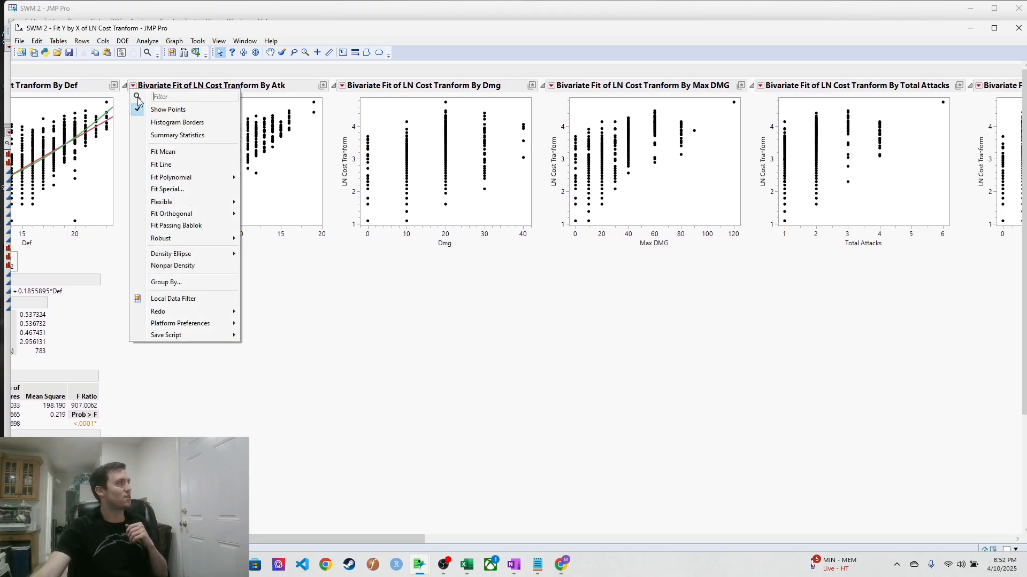
pyautogui.click(184, 164)
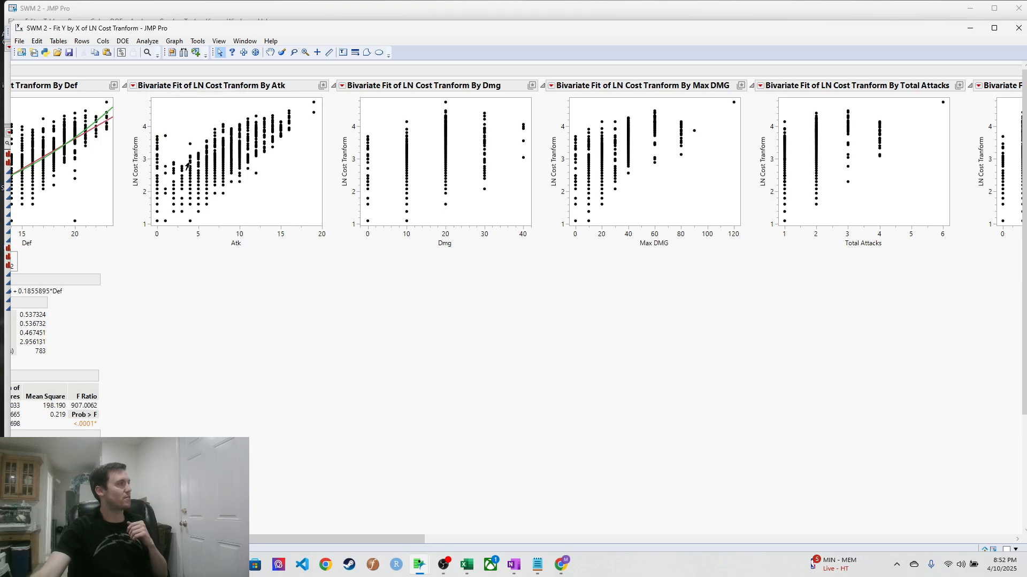
pyautogui.click(132, 87)
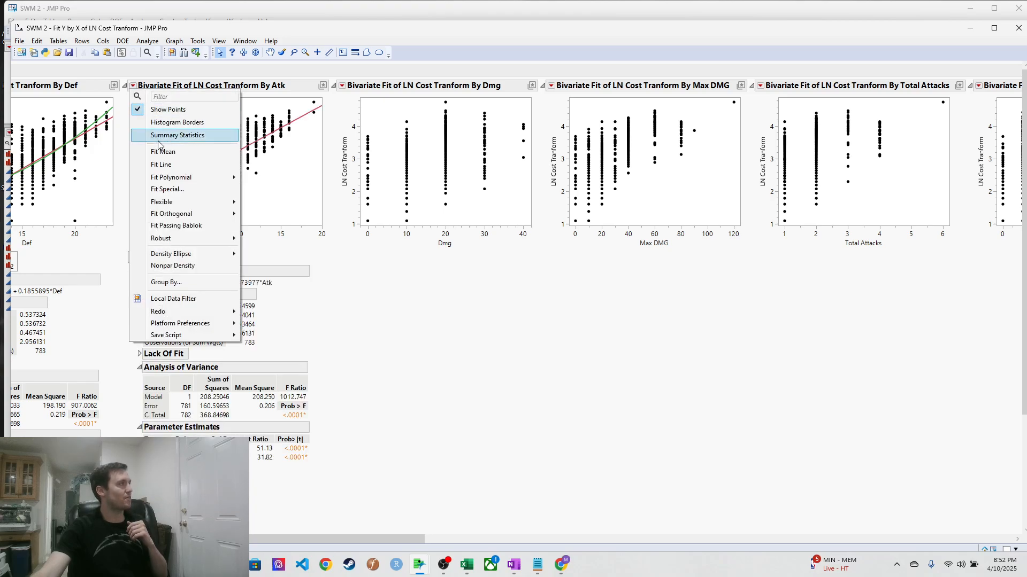
pyautogui.click(248, 178)
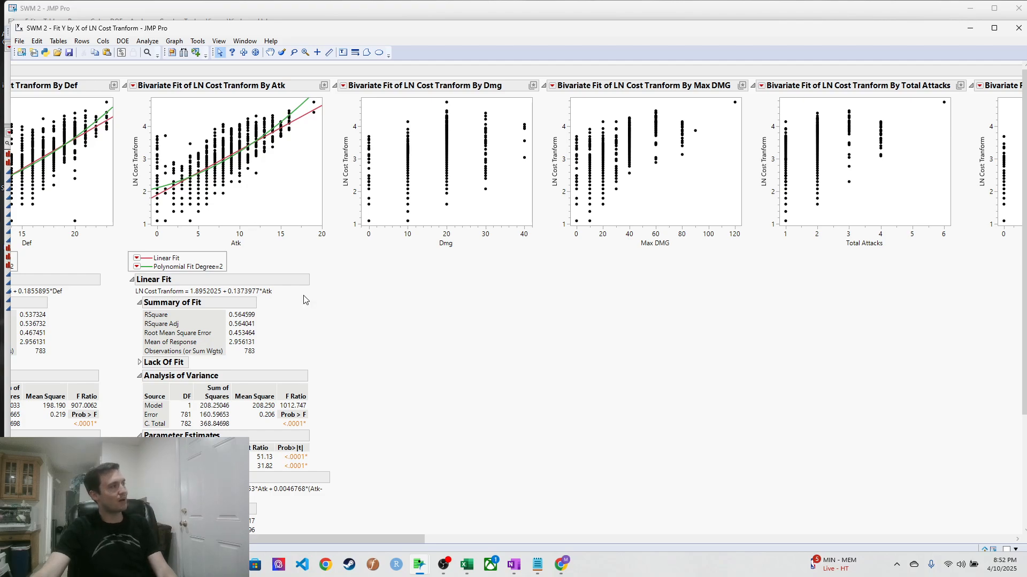
# Add a linear fit and a quadratic (degree 2) polynomial fit to the LN Cost Tranform by Max DMG plot.
pyautogui.moveTo(328, 538); pyautogui.dragTo(355, 492)
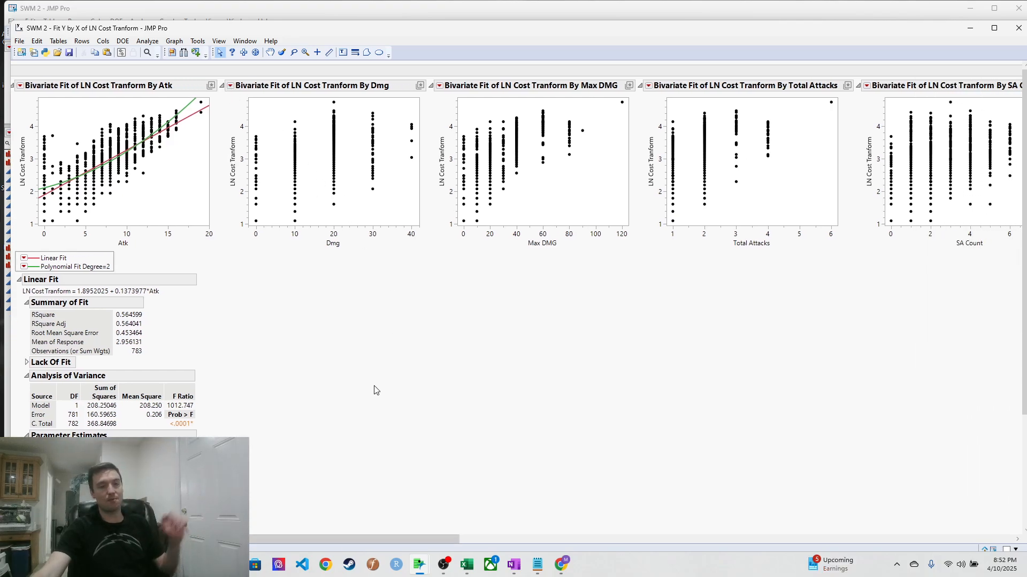
pyautogui.moveTo(351, 541); pyautogui.dragTo(411, 544)
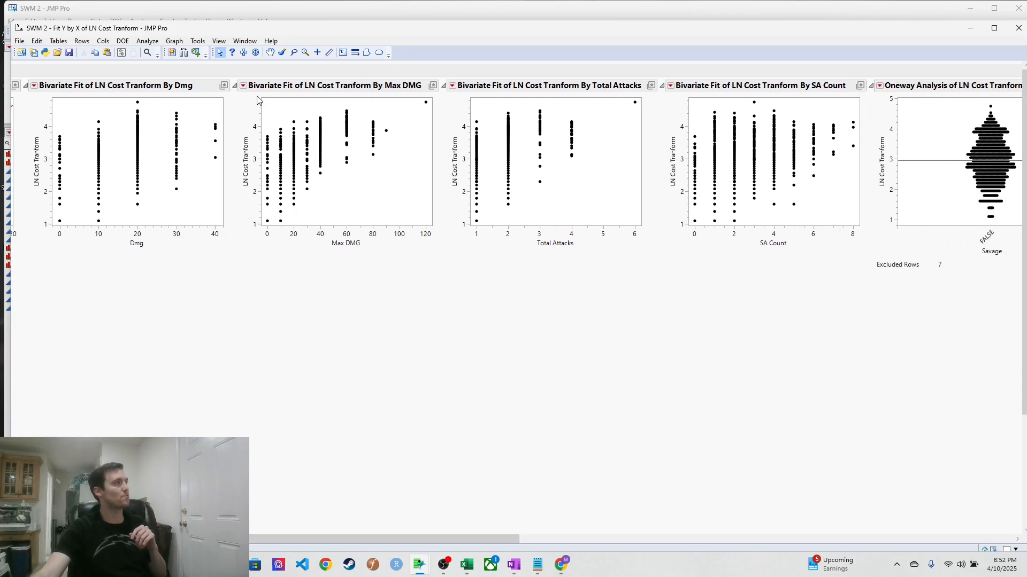
pyautogui.click(244, 85)
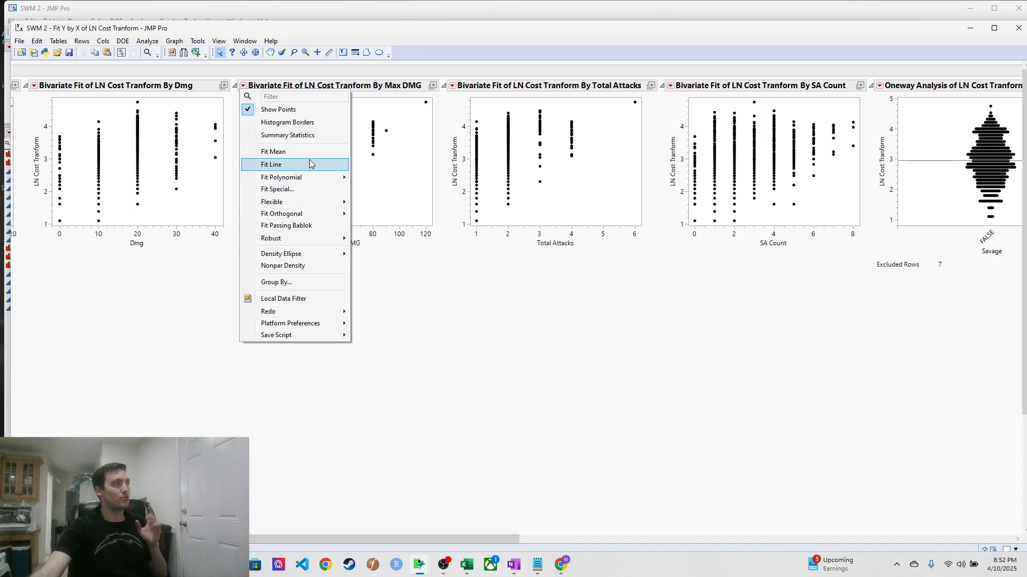
pyautogui.click(309, 163)
pyautogui.click(243, 85)
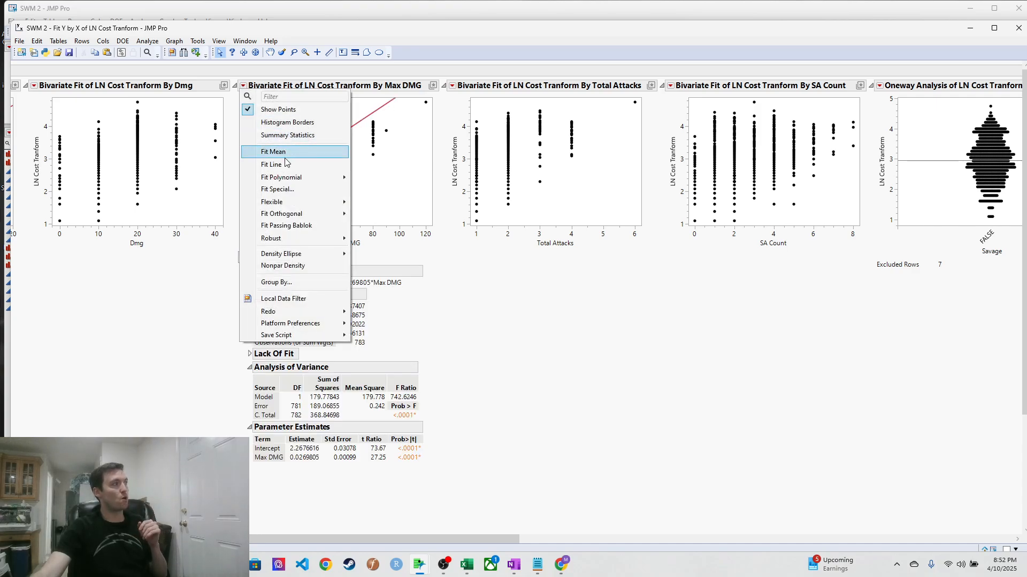
pyautogui.click(358, 180)
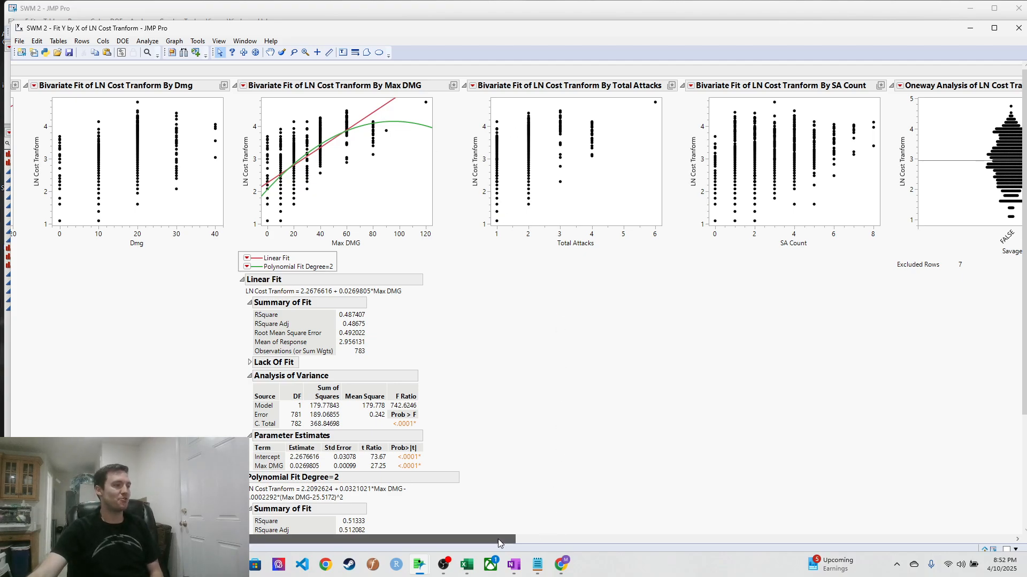
# Add a linear fit and a quadratic (degree 2) polynomial fit to the LN Cost Tranform by Total Attacks plot.
pyautogui.moveTo(498, 539); pyautogui.dragTo(566, 538)
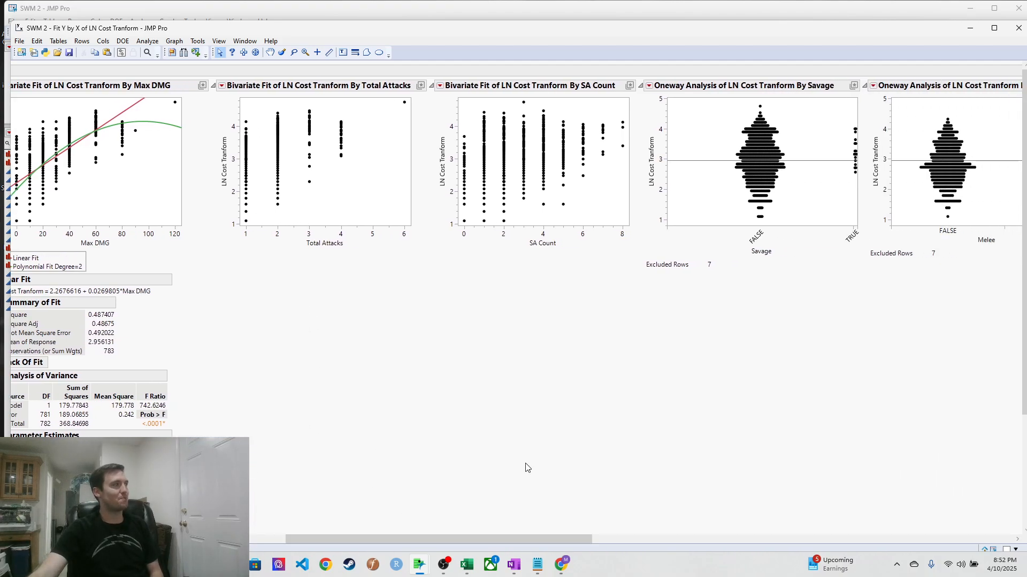
pyautogui.click(221, 85)
pyautogui.click(275, 164)
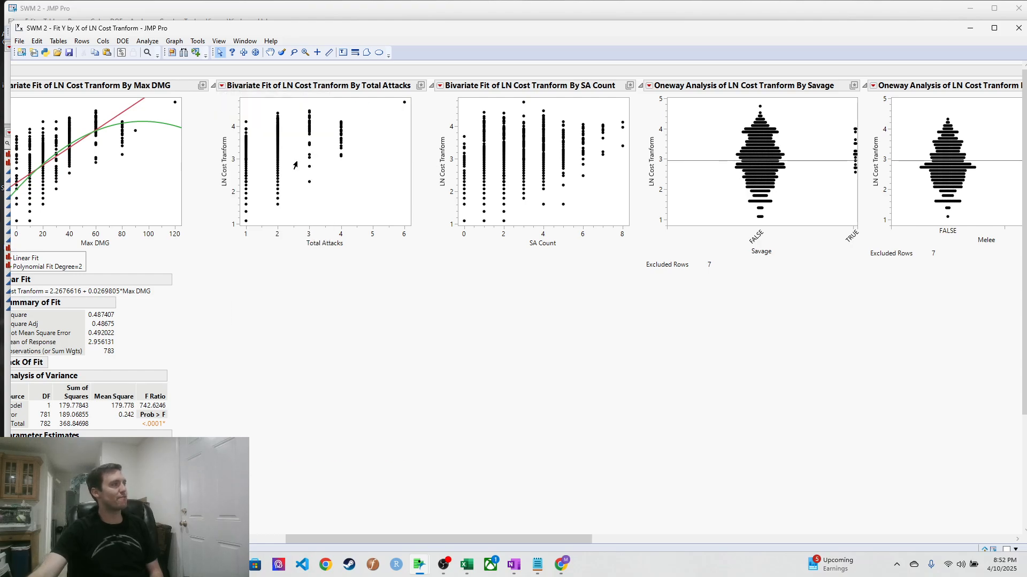
pyautogui.click(221, 86)
pyautogui.moveTo(267, 177)
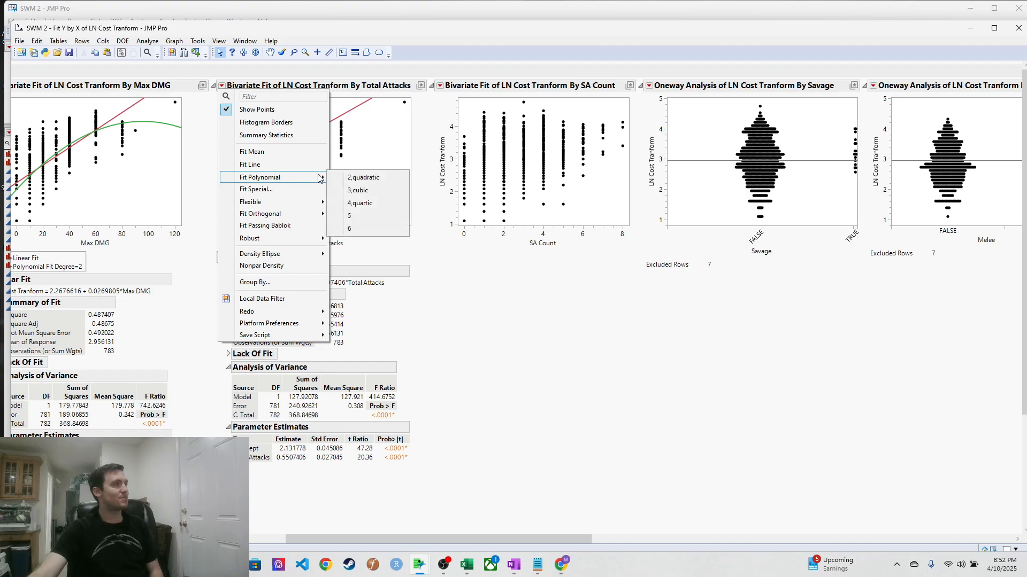
pyautogui.click(354, 177)
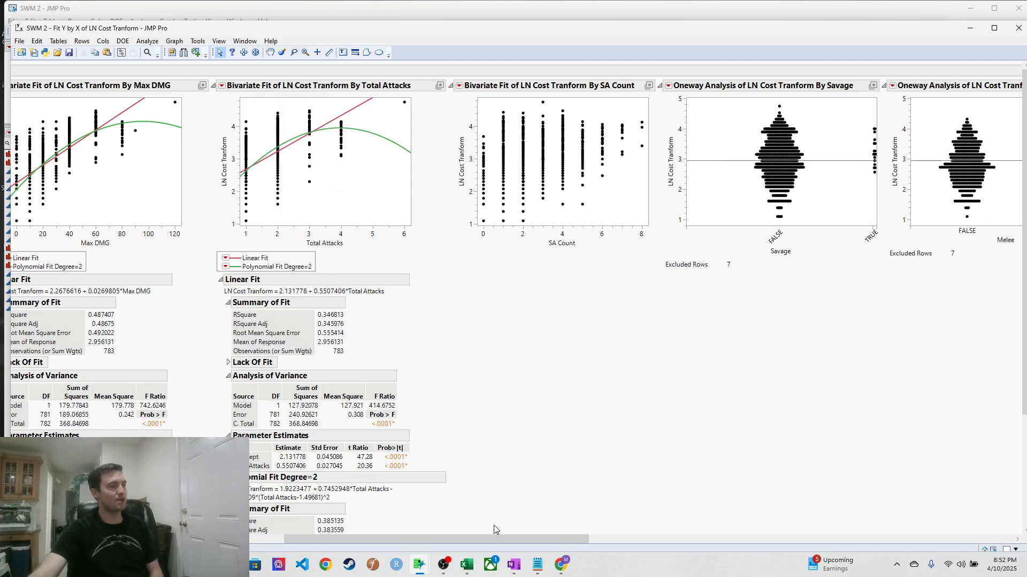
# Add a linear fit to the LN Cost Tranform by SA Count plot.
pyautogui.moveTo(489, 540); pyautogui.dragTo(595, 550)
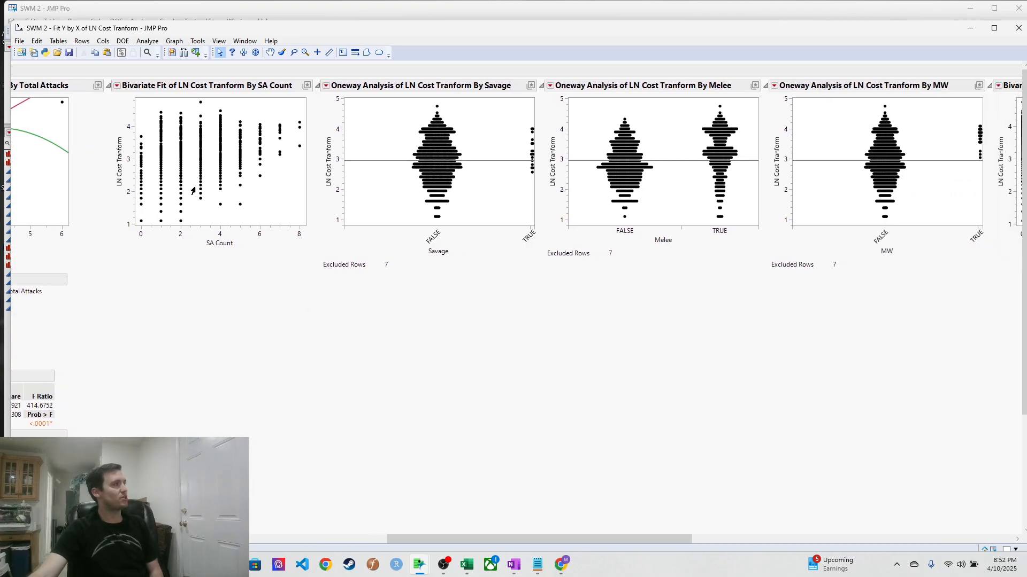
pyautogui.click(117, 86)
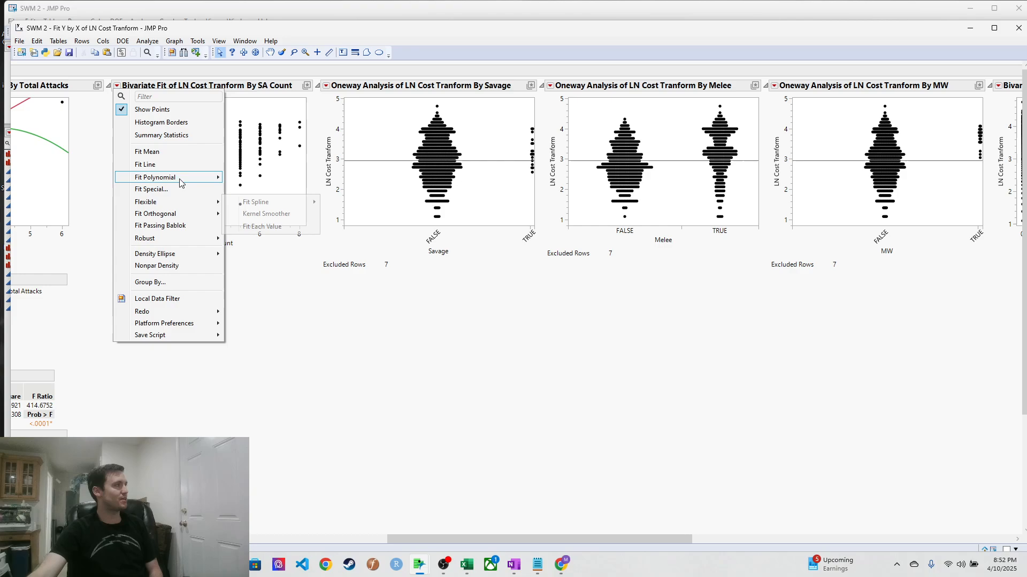
pyautogui.click(186, 164)
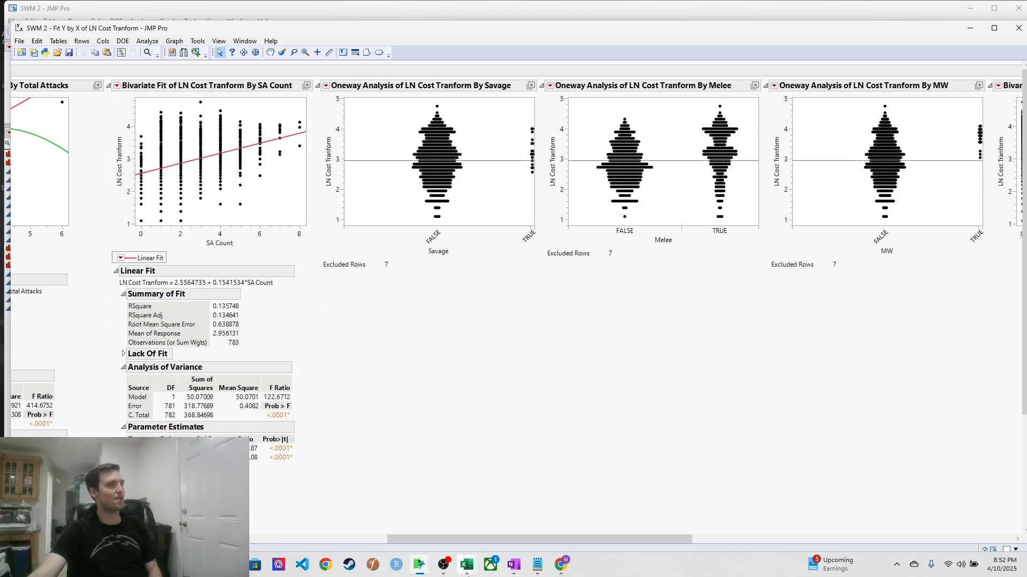
# Add the means and standard deviations to the oneway analysis of LN Cost Tranform by Melee.
pyautogui.moveTo(508, 538); pyautogui.dragTo(567, 539)
pyautogui.moveTo(336, 153)
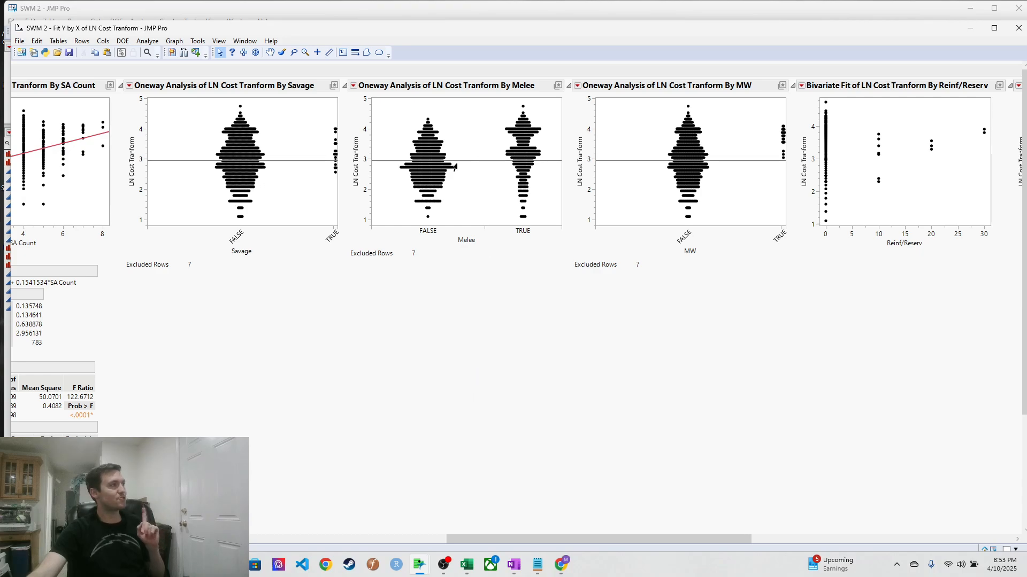
pyautogui.click(354, 85)
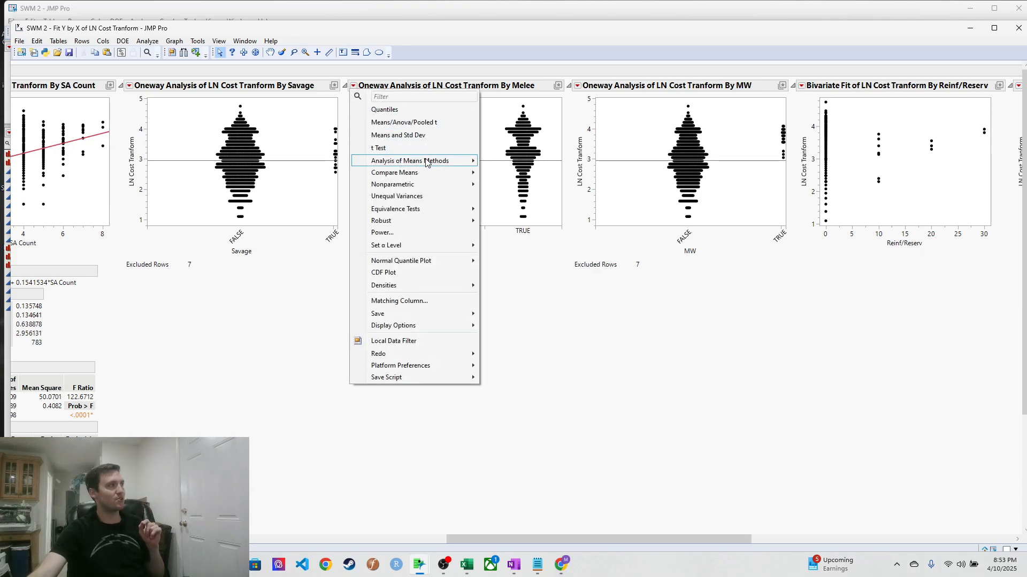
pyautogui.click(517, 271)
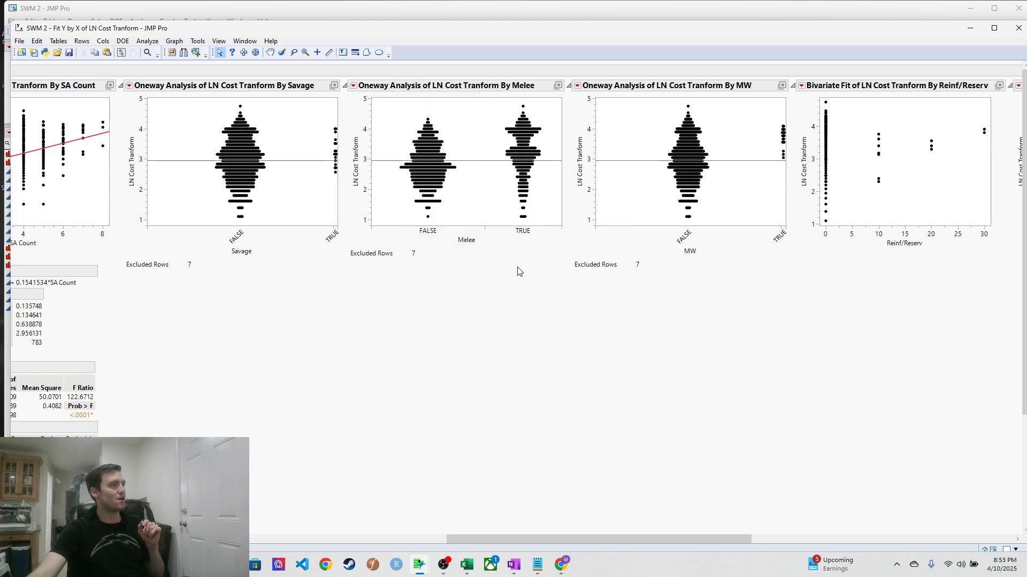
pyautogui.click(353, 85)
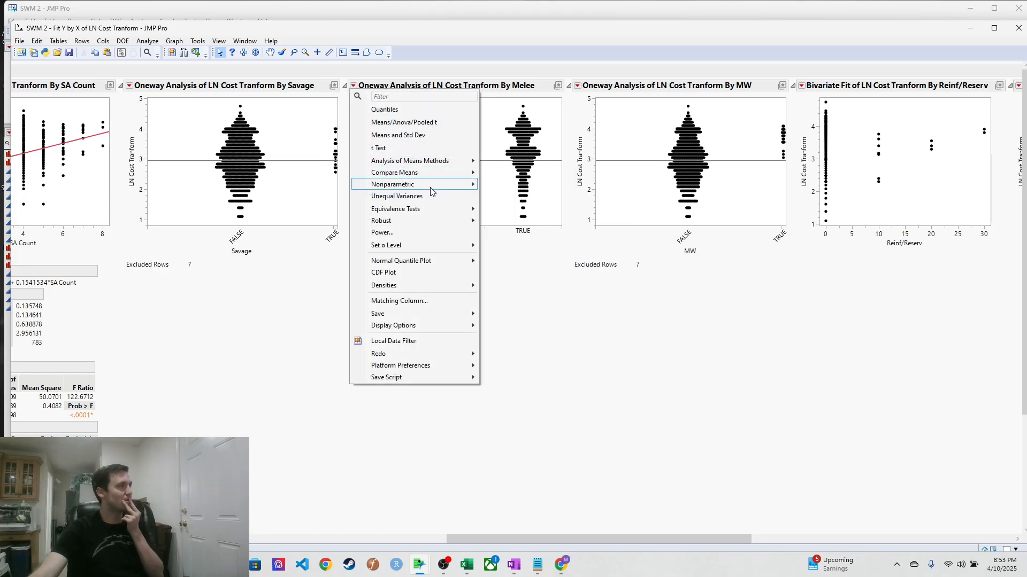
pyautogui.click(420, 136)
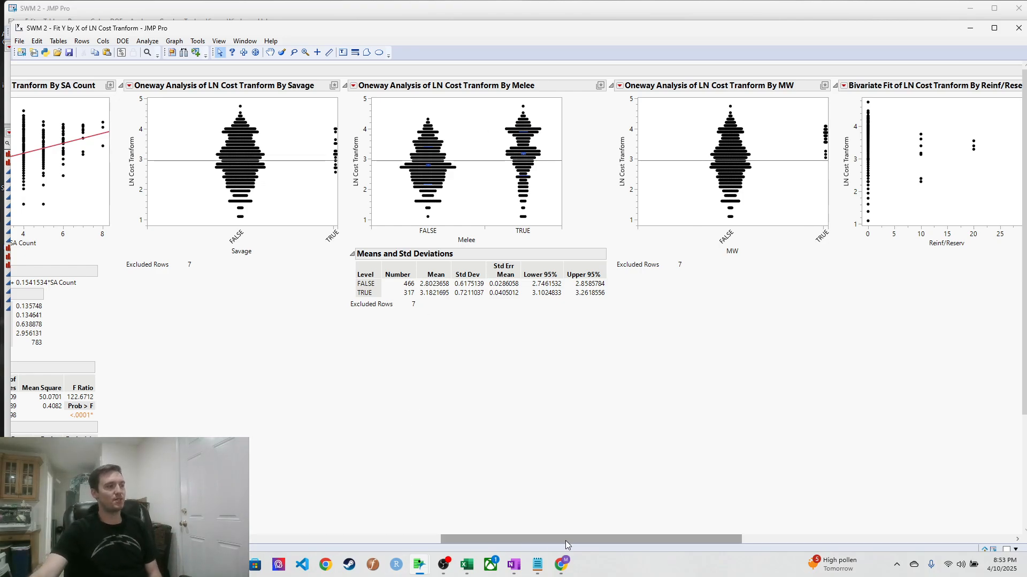
# Add a quadratic (degree 2) polynomial fit to the LN Cost Tranform by Force Renewal plot and a linear fit to the Force plot.
pyautogui.moveTo(566, 541); pyautogui.dragTo(719, 532)
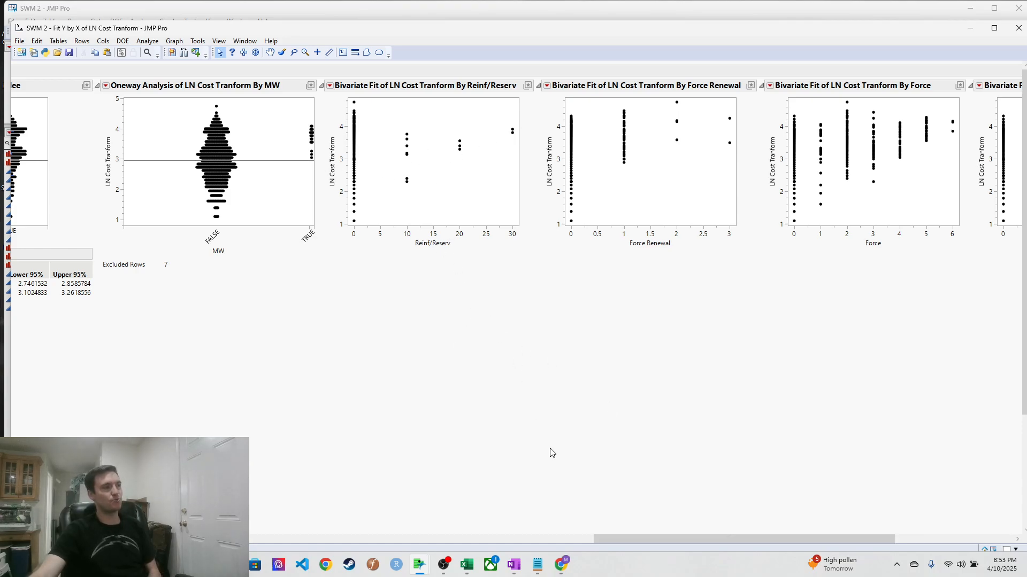
pyautogui.moveTo(628, 536); pyautogui.dragTo(683, 538)
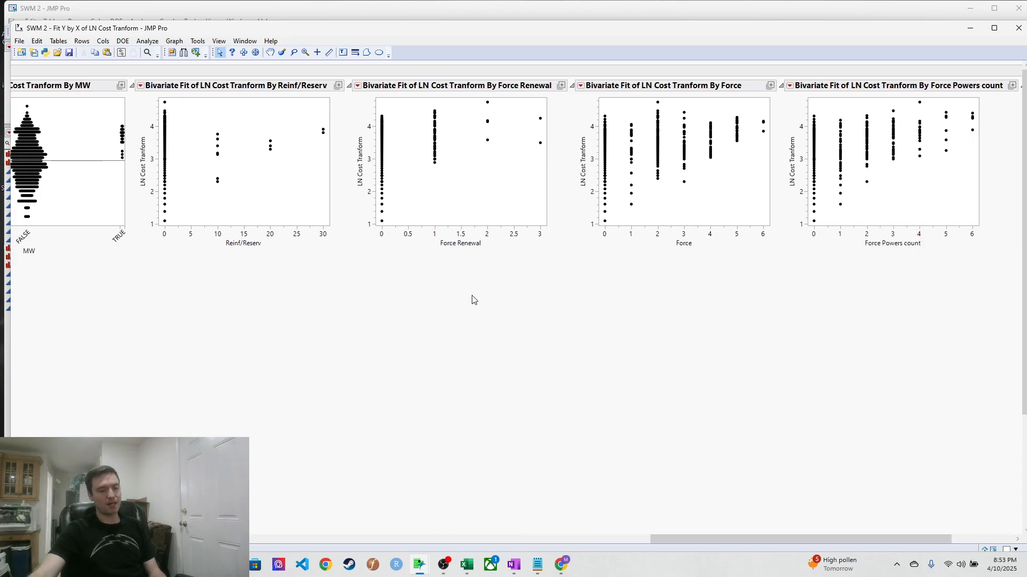
pyautogui.click(357, 86)
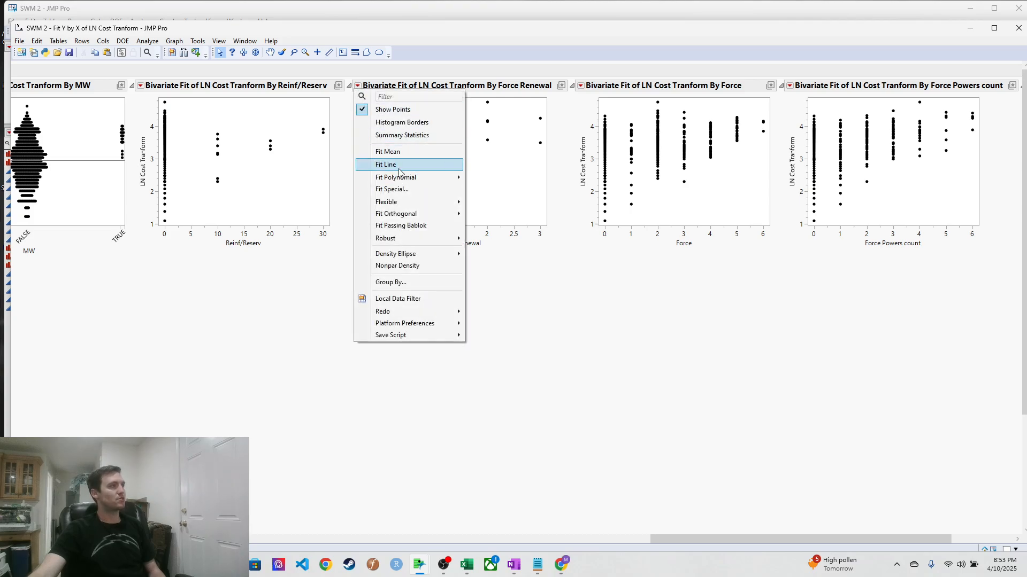
pyautogui.moveTo(454, 177)
pyautogui.click(498, 178)
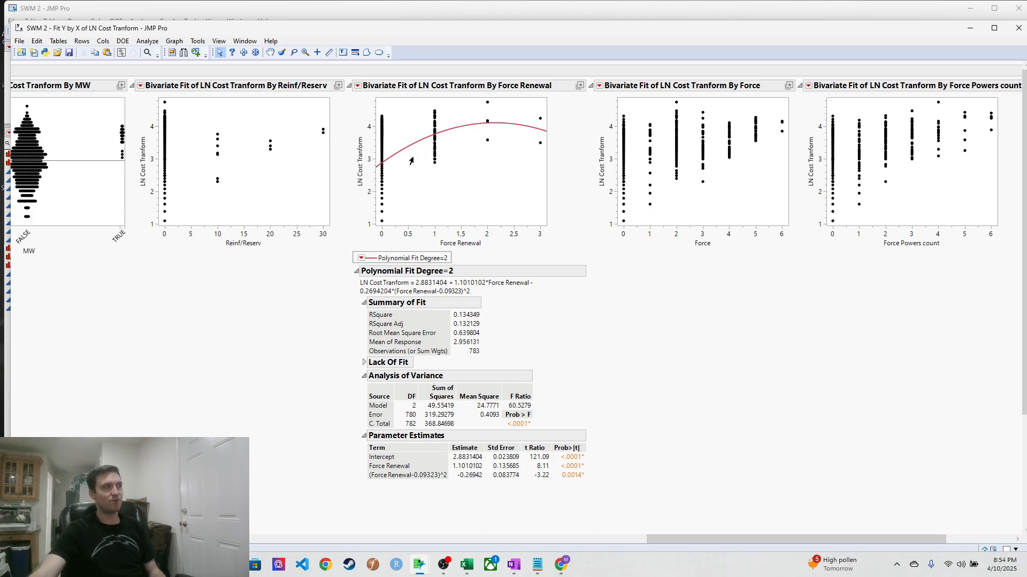
pyautogui.click(599, 86)
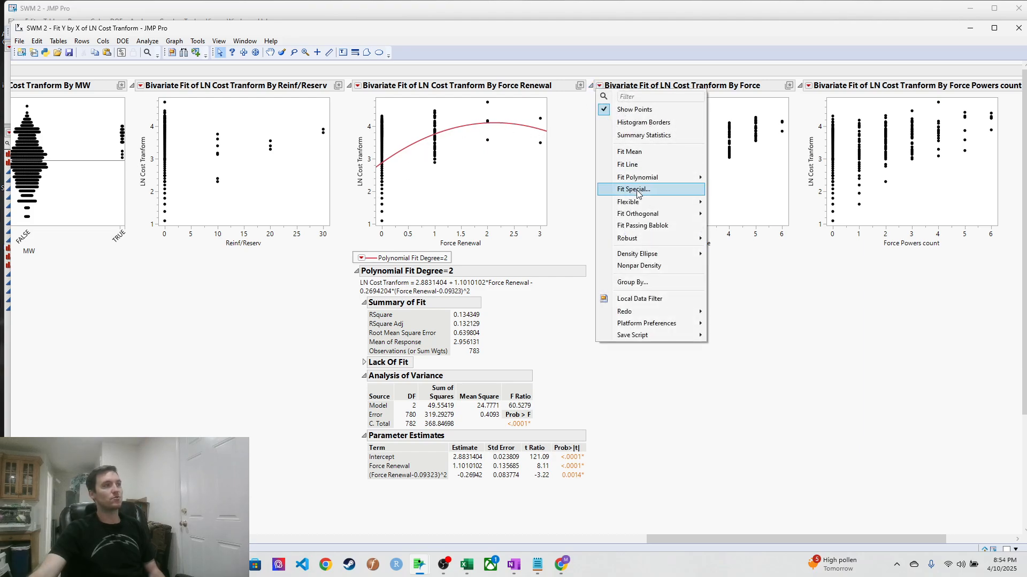
pyautogui.click(630, 164)
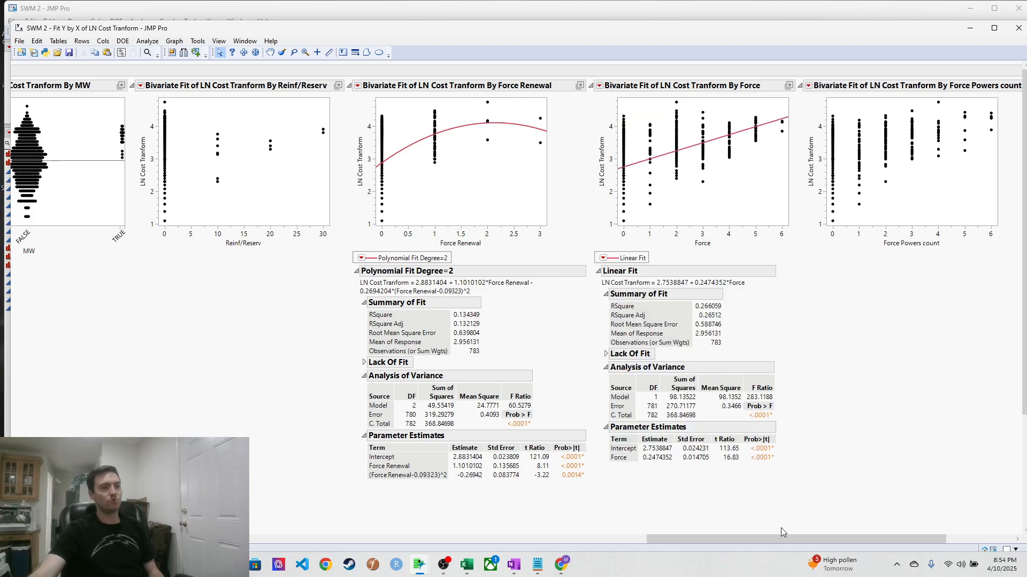
# Add a linear fit and a quadratic (degree 2) polynomial fit to the LN Cost Tranform by Force Powers count plot.
pyautogui.moveTo(784, 543); pyautogui.dragTo(848, 540)
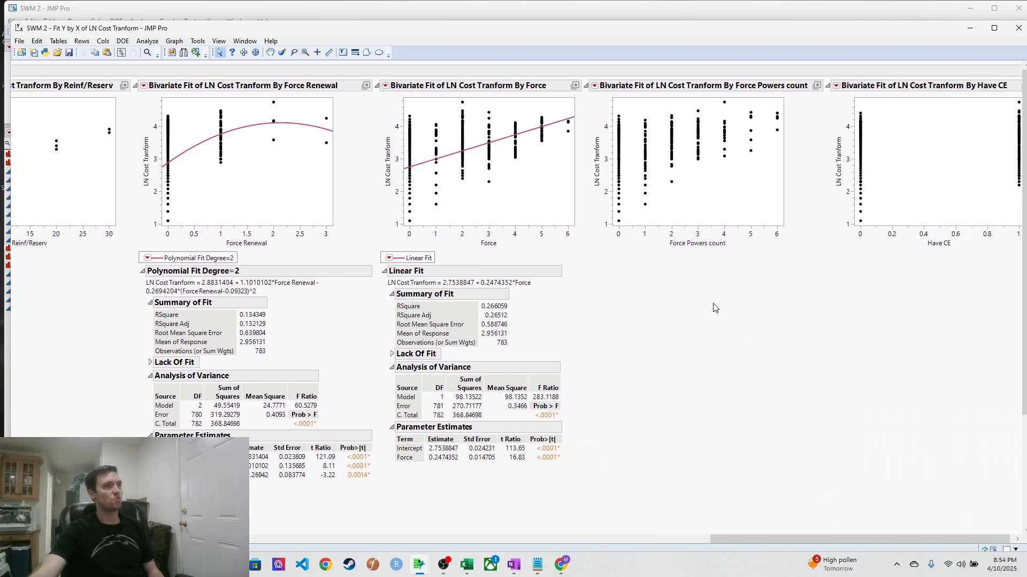
pyautogui.click(595, 85)
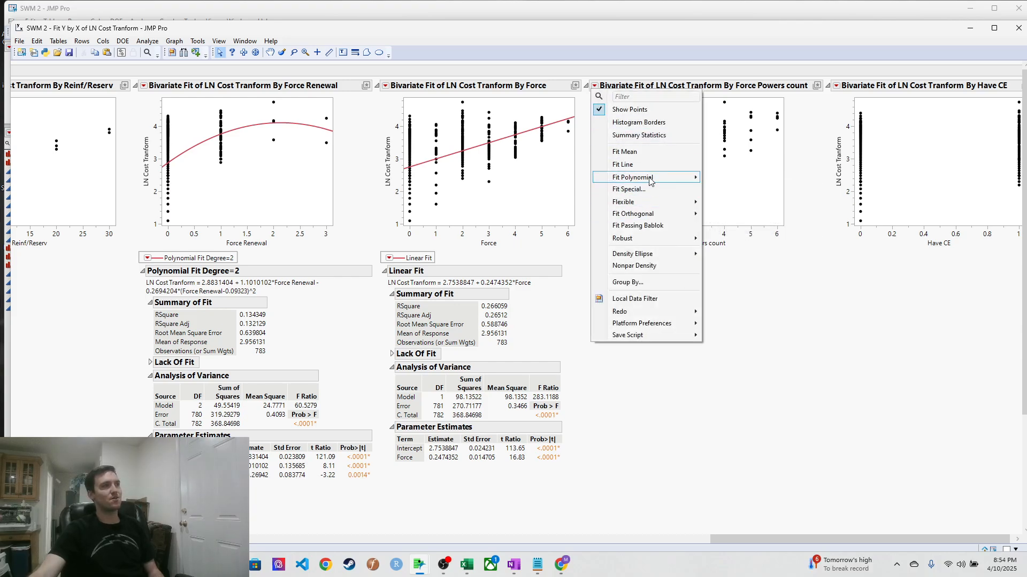
pyautogui.moveTo(650, 181)
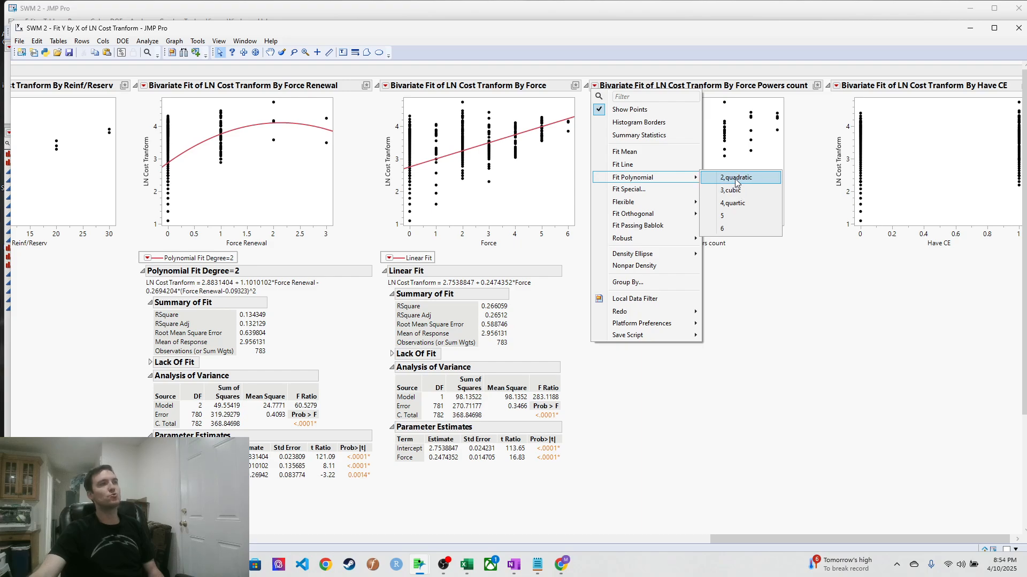
pyautogui.click(663, 165)
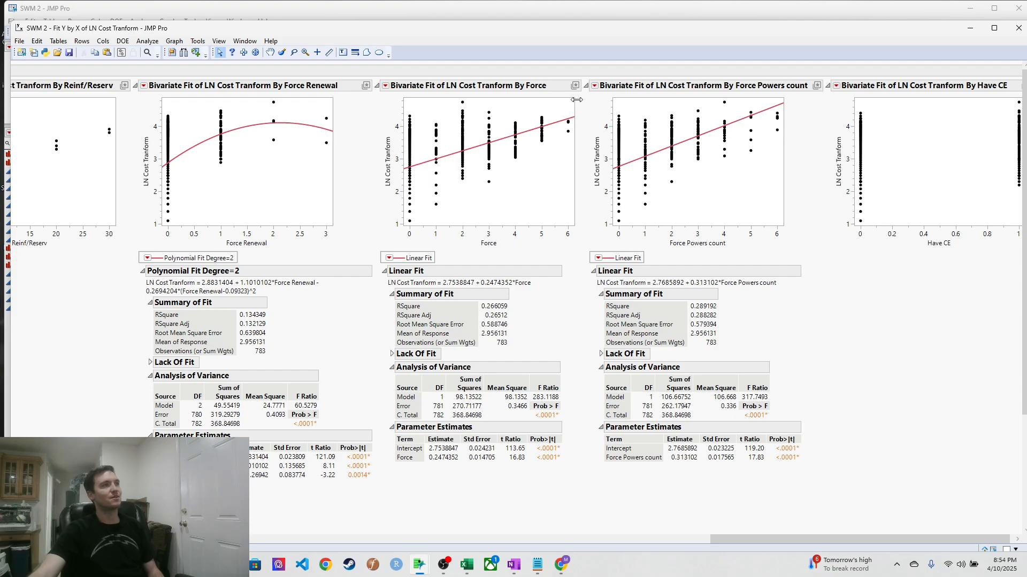
pyautogui.click(595, 85)
pyautogui.moveTo(658, 181)
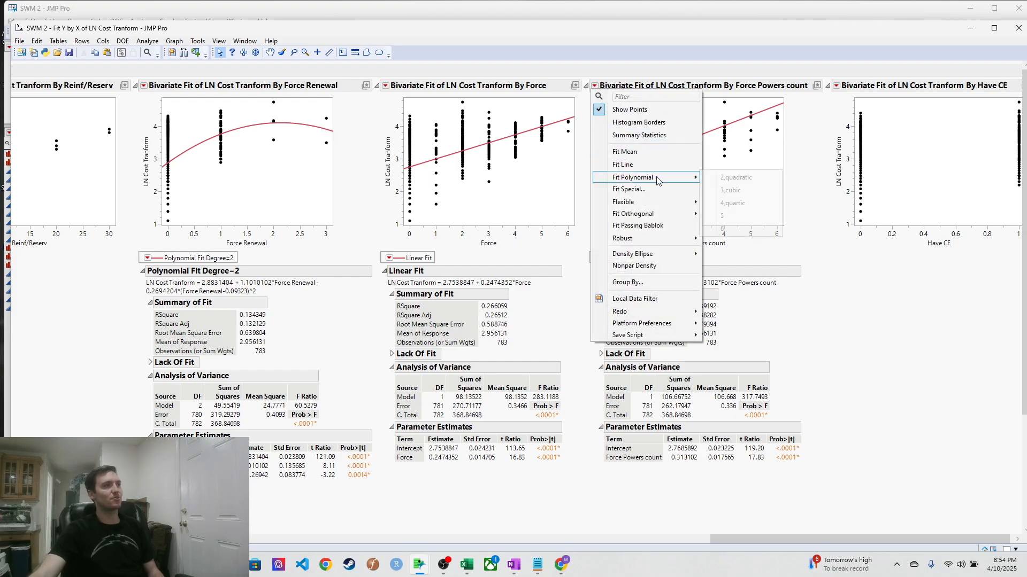
pyautogui.click(735, 177)
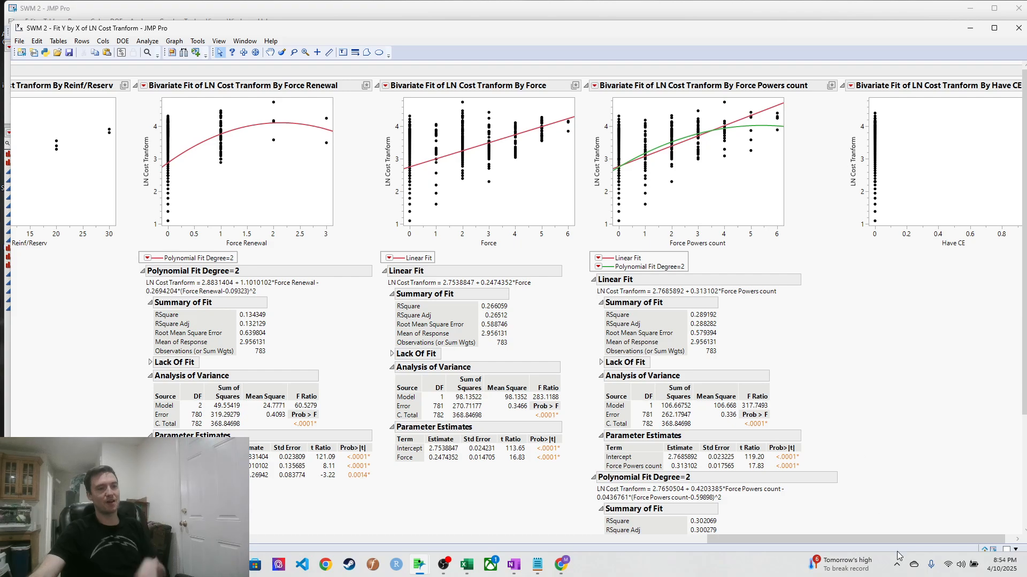
# View the LN Cost Tranform by Have CE plot and return to the SWM 2 data table.
pyautogui.hscroll(1, 947, 541)
pyautogui.moveTo(947, 544)
pyautogui.mouseDown()
pyautogui.moveTo(804, 544)
pyautogui.moveTo(939, 550)
pyautogui.mouseUp()
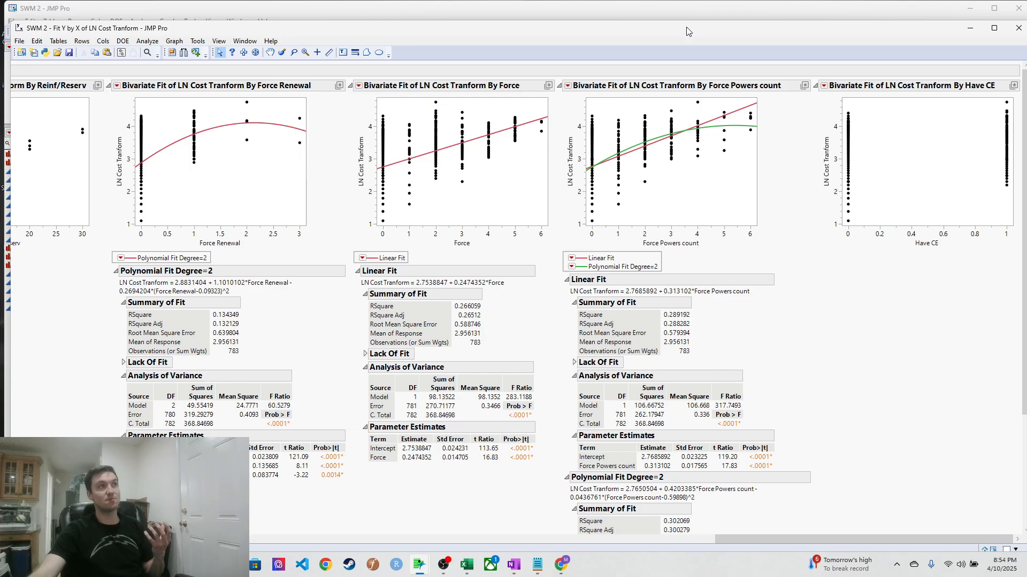
pyautogui.moveTo(687, 31); pyautogui.dragTo(1006, 217)
pyautogui.click(69, 170)
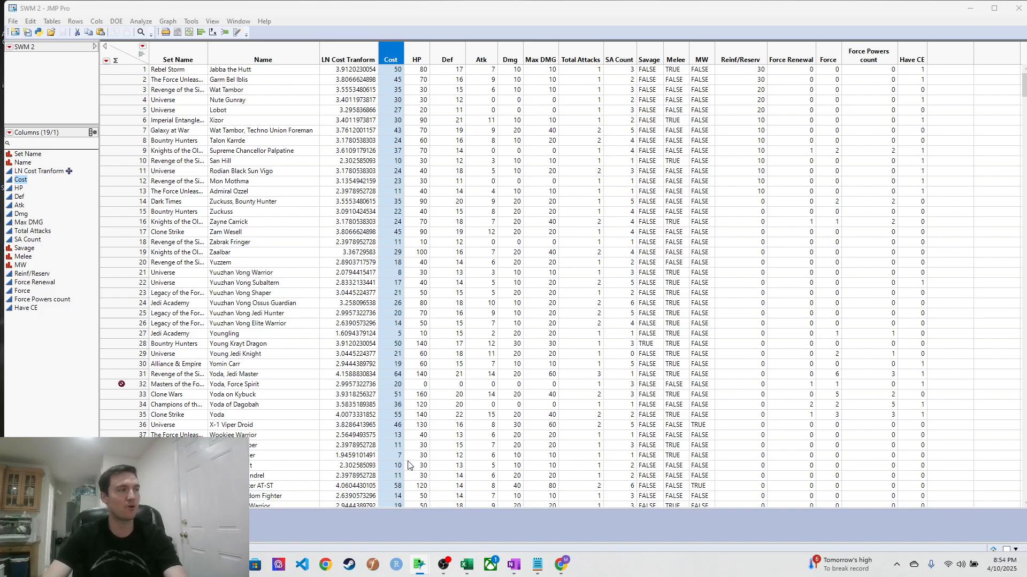
pyautogui.click(224, 32)
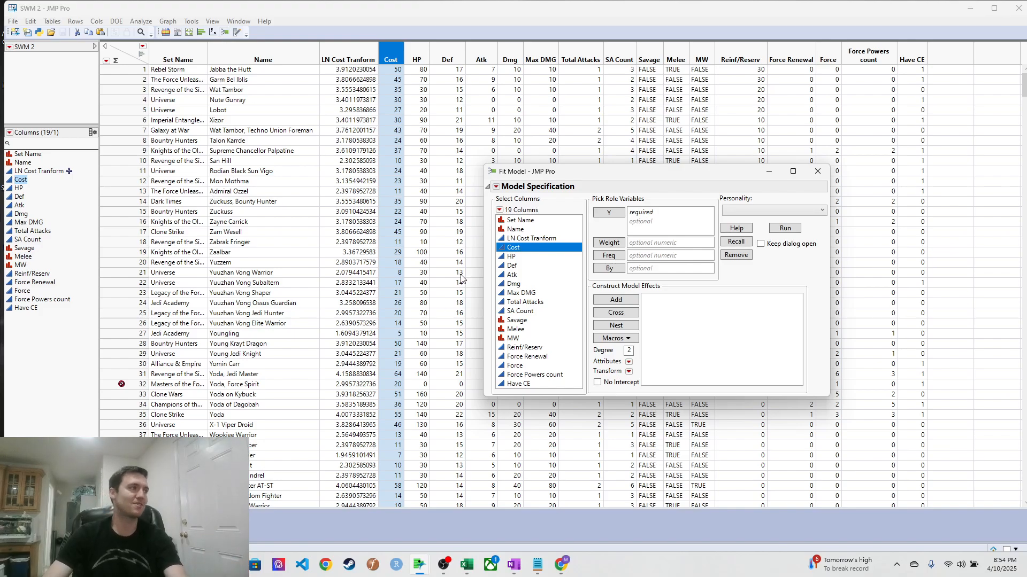
pyautogui.click(538, 239)
pyautogui.moveTo(538, 243); pyautogui.dragTo(663, 229)
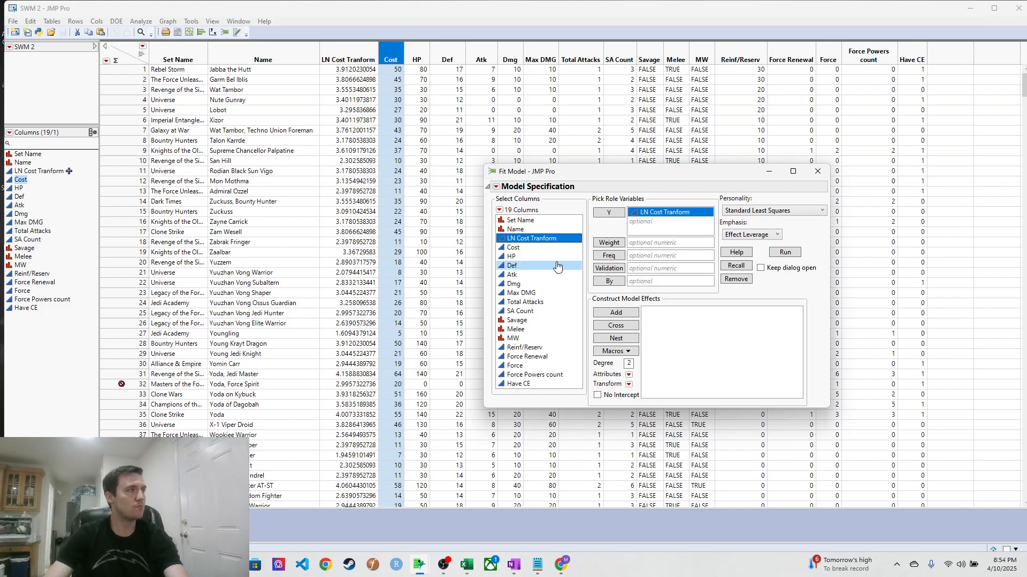
pyautogui.click(818, 171)
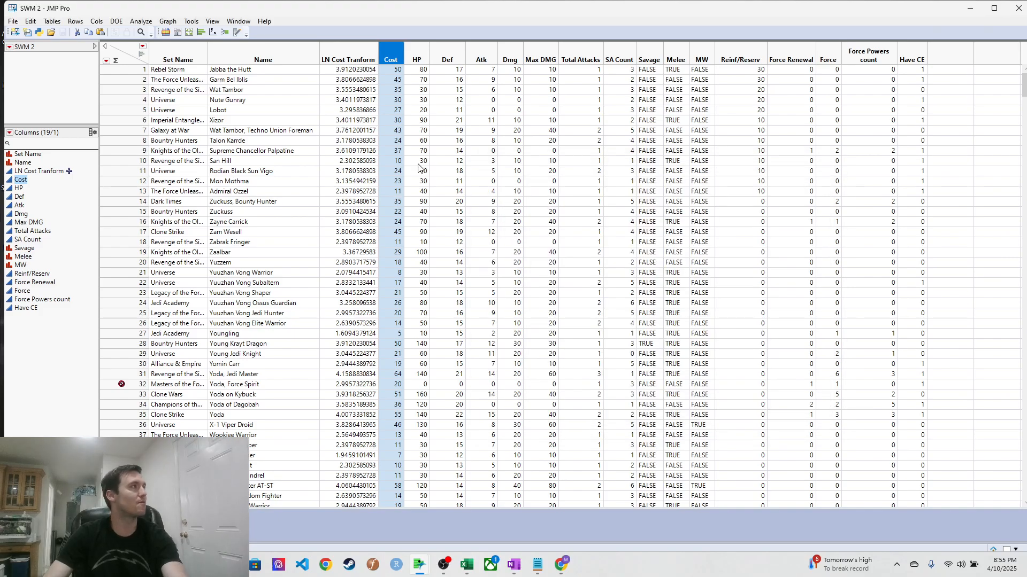
pyautogui.click(357, 58)
pyautogui.rightClick(357, 59)
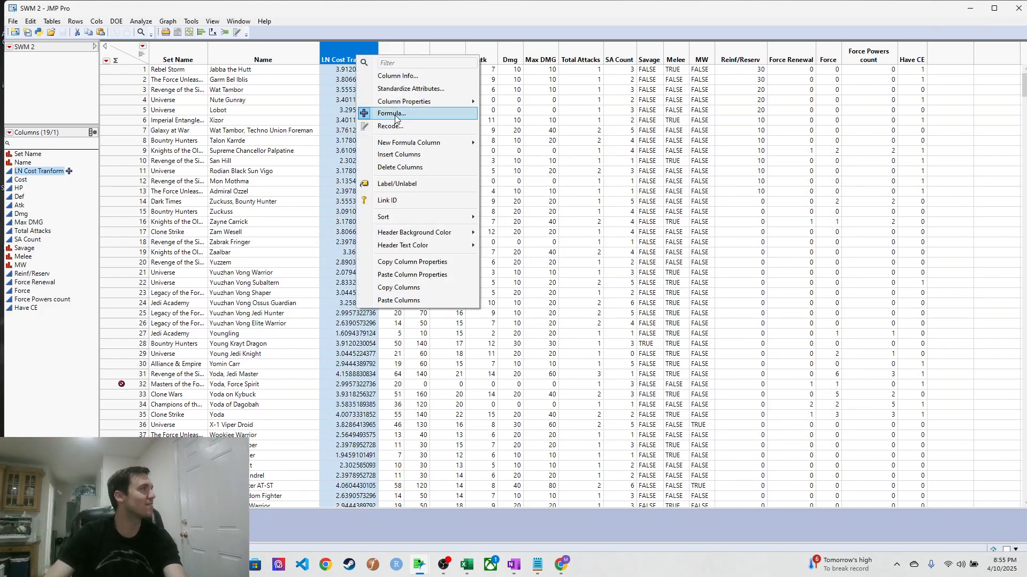
pyautogui.click(395, 118)
pyautogui.click(538, 29)
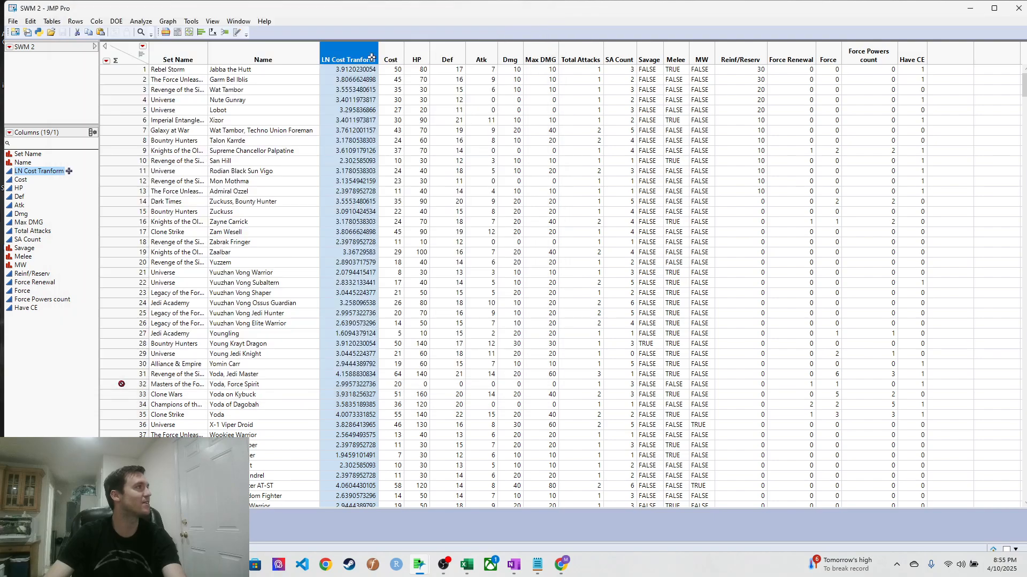
# Rename the LN Cost Tranform column to LN Cost.
pyautogui.doubleClick(355, 58)
pyautogui.tripleClick(122, 59)
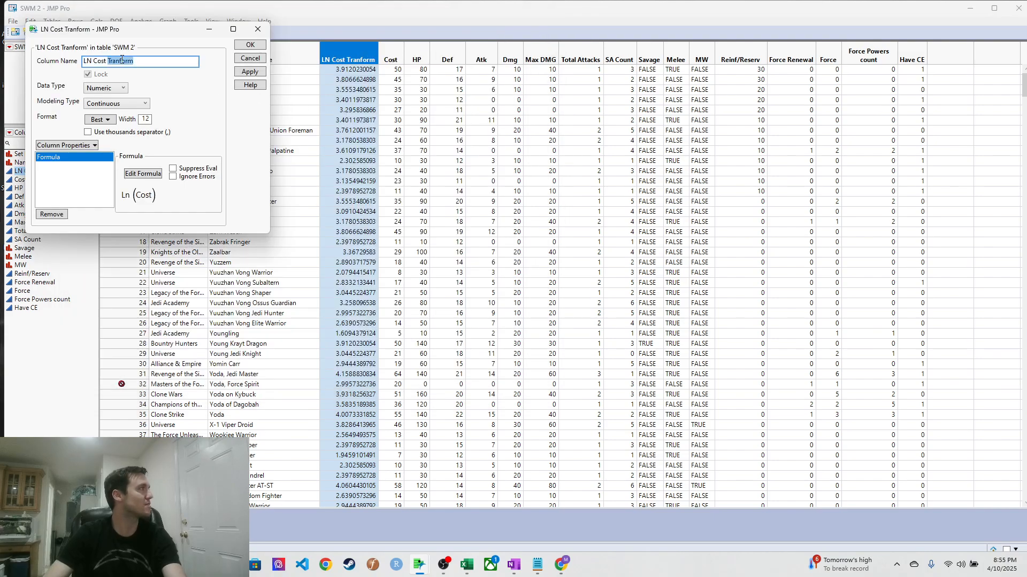
pyautogui.press('BackSpace')
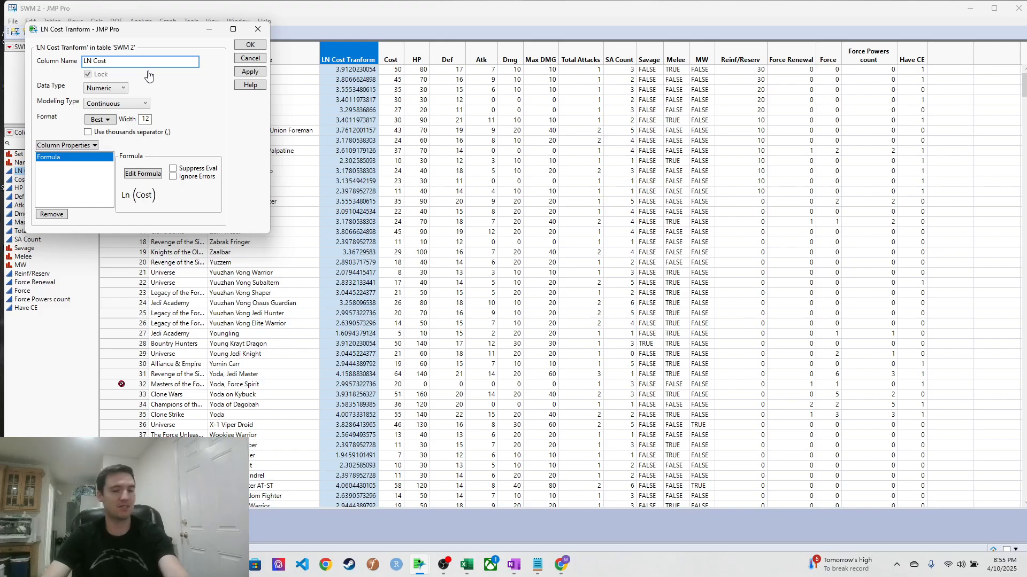
pyautogui.click(256, 46)
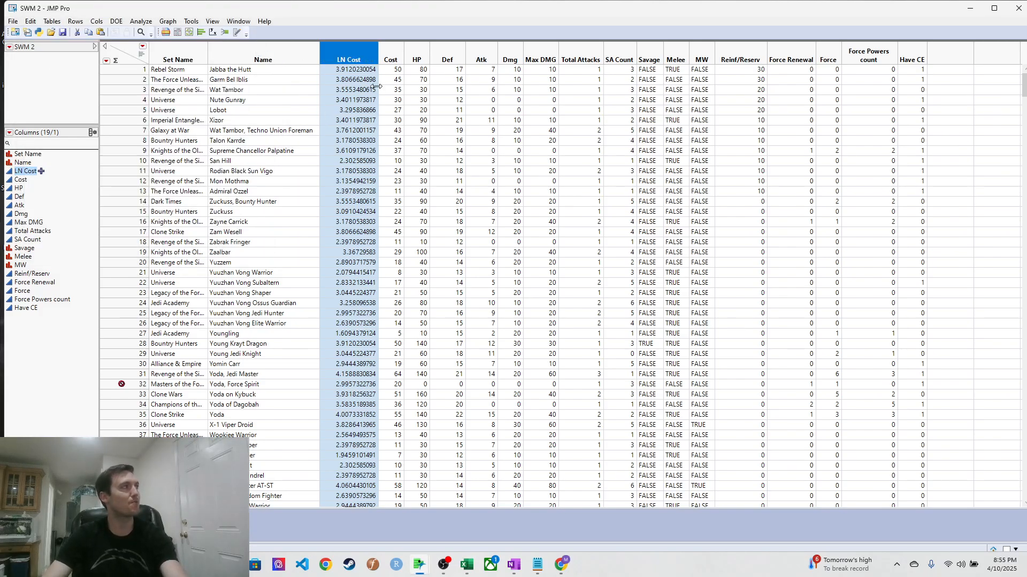
# Start a Fit Model specification with LN Cost as the Y response and move the dialog lower over the table.
pyautogui.click(225, 33)
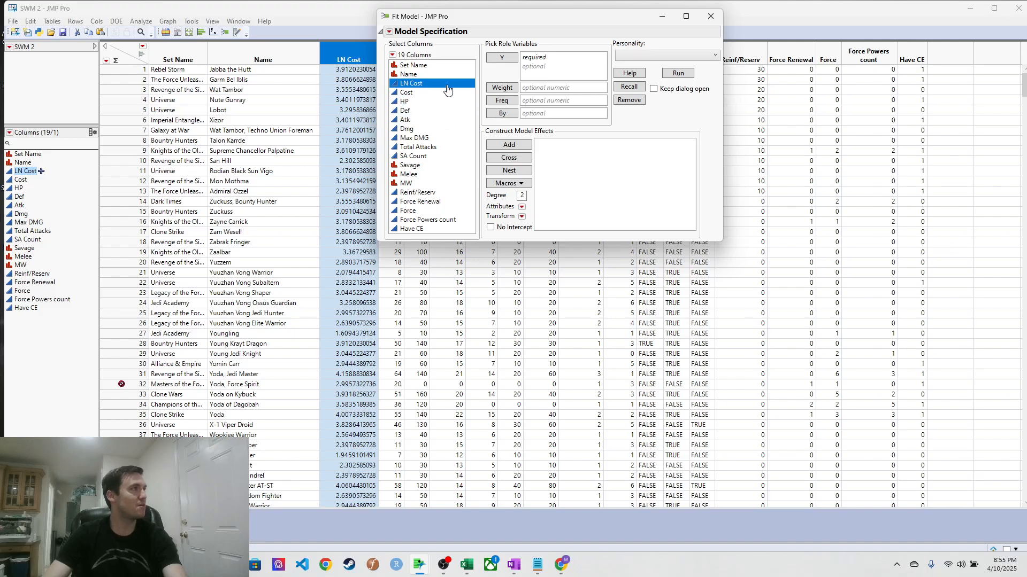
pyautogui.moveTo(421, 84); pyautogui.dragTo(536, 59)
pyautogui.moveTo(543, 22); pyautogui.dragTo(623, 108)
# Add HP and its quadratic term HP*HP to the model effects.
pyautogui.click(517, 188)
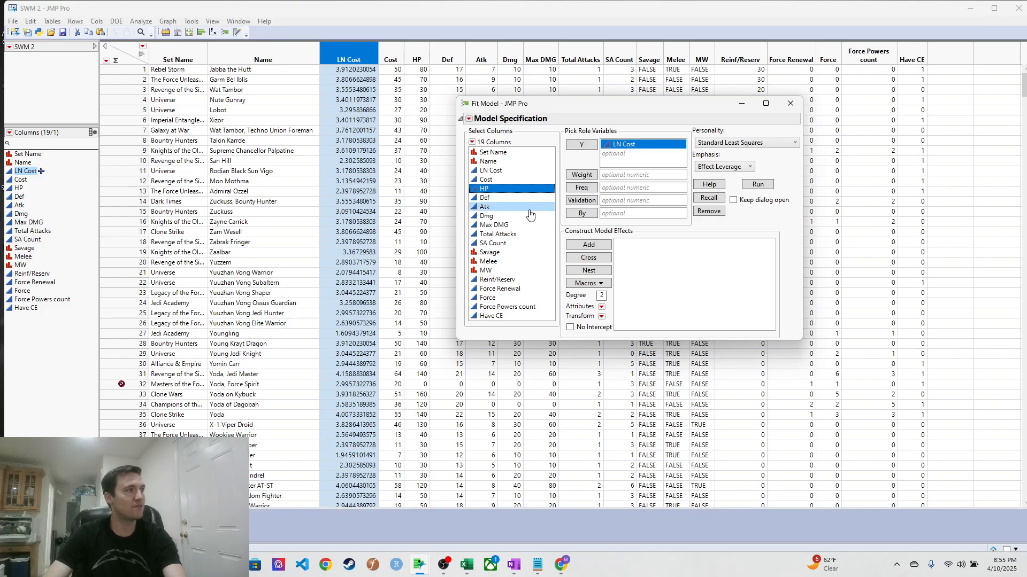
pyautogui.click(593, 246)
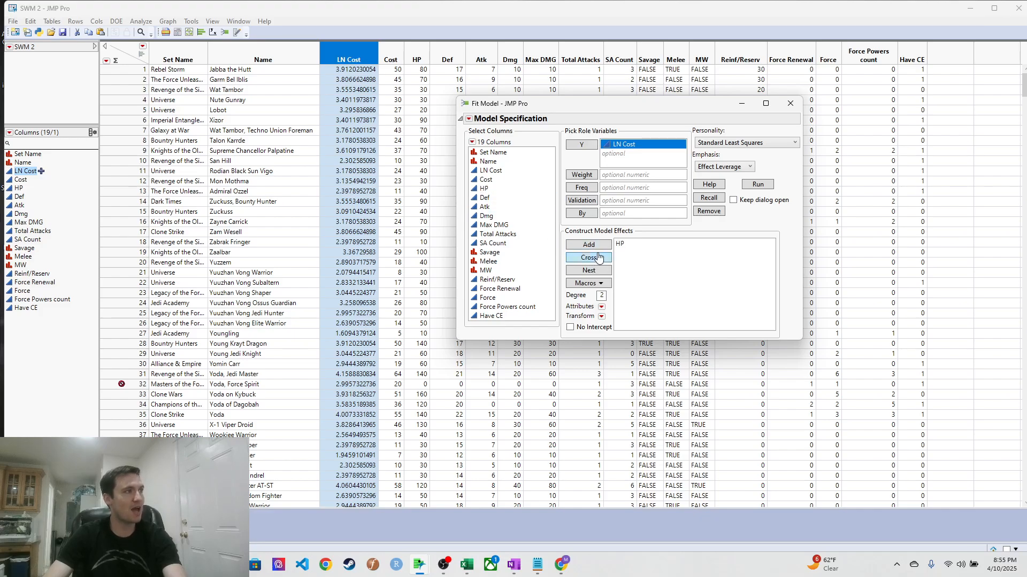
pyautogui.click(501, 189)
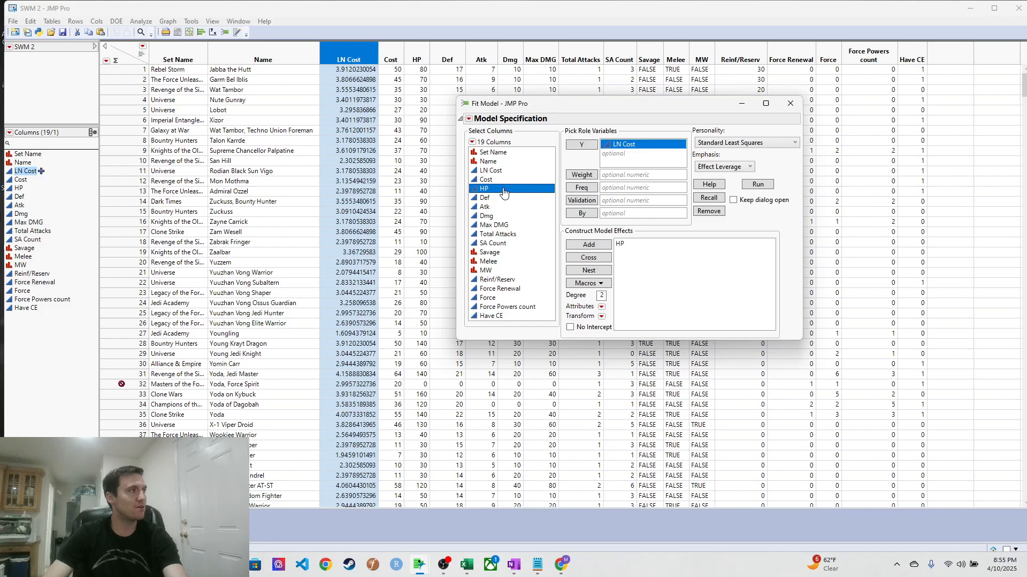
pyautogui.click(623, 245)
pyautogui.click(592, 259)
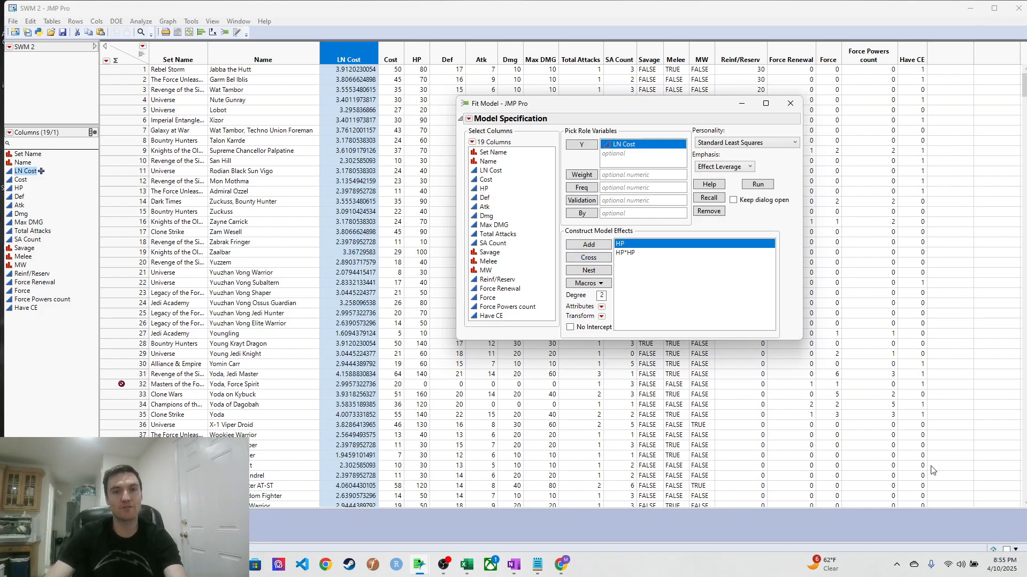
# Add Def, Atk and Max DMG as linear model effects.
pyautogui.doubleClick(487, 198)
pyautogui.click(504, 207)
pyautogui.doubleClick(505, 207)
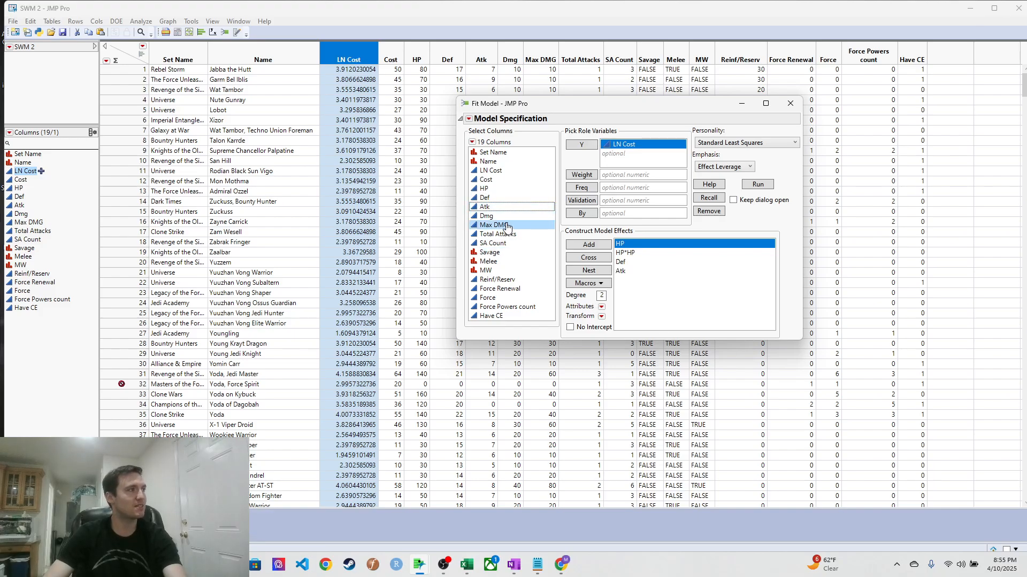
pyautogui.doubleClick(494, 225)
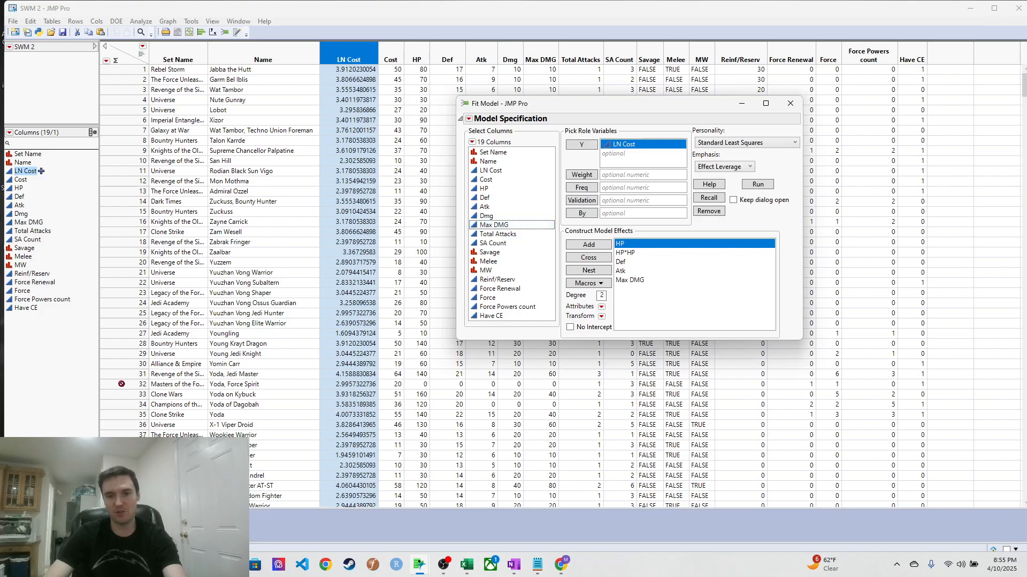
pyautogui.click(42, 171)
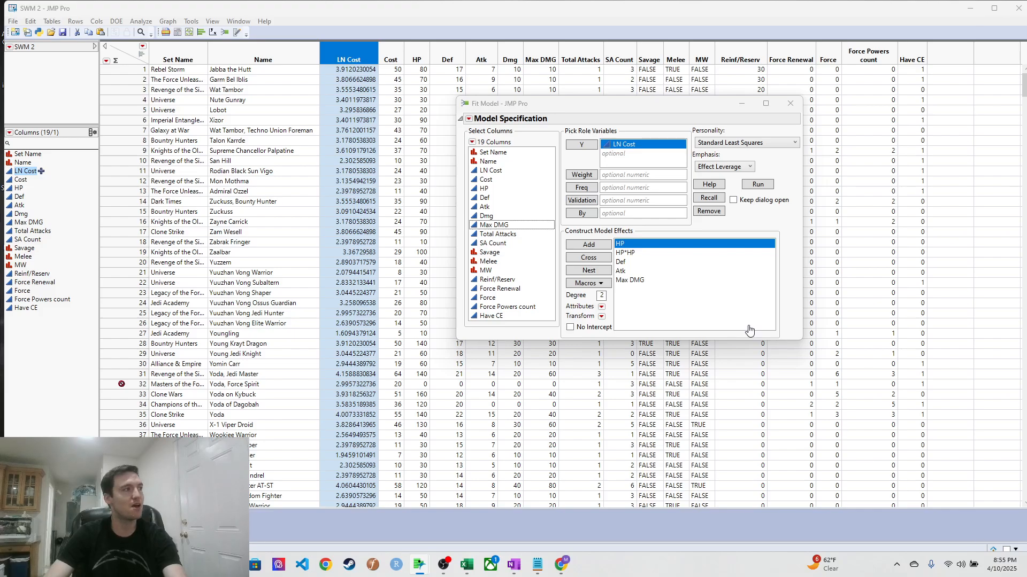
pyautogui.click(524, 226)
pyautogui.keyDown('ctrl'); pyautogui.click(634, 281); pyautogui.keyUp('ctrl')
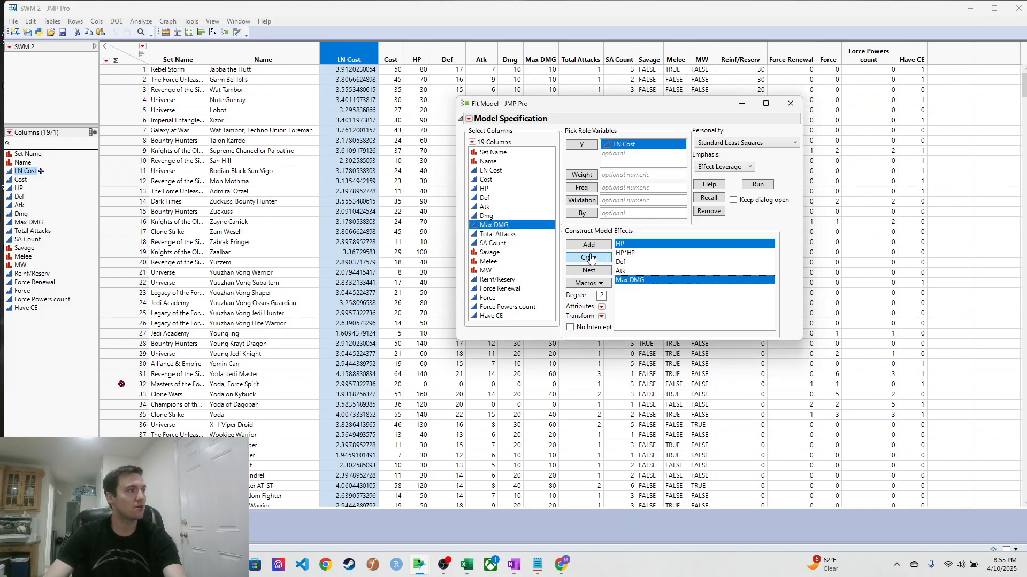
pyautogui.click(588, 258)
pyautogui.click(588, 257)
pyautogui.click(650, 299)
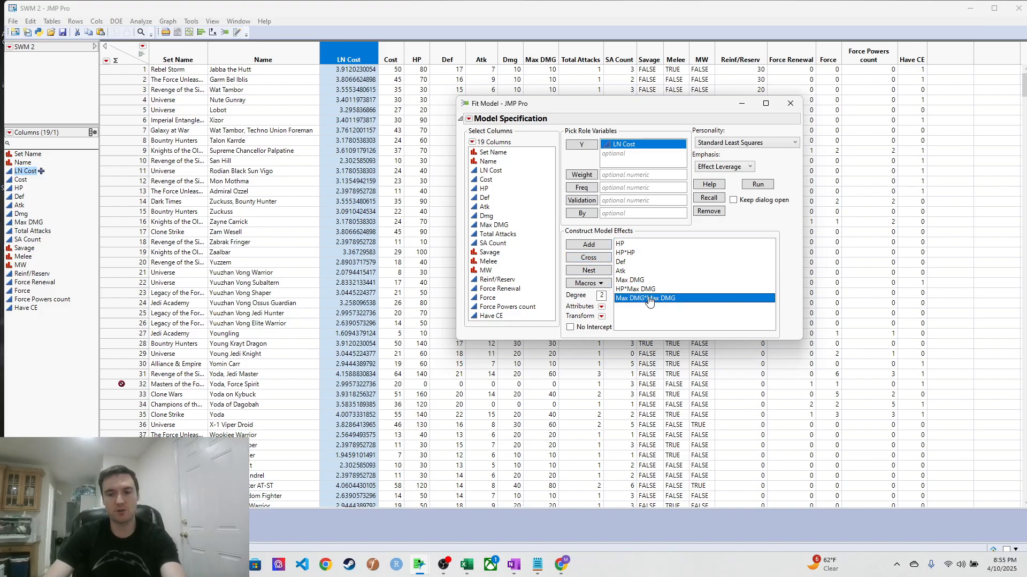
pyautogui.keyDown('shift'); pyautogui.click(649, 289); pyautogui.keyUp('shift')
pyautogui.press('Delete')
# Cross Max DMG with itself to add the quadratic effect Max DMG*Max DMG.
pyautogui.click(494, 225)
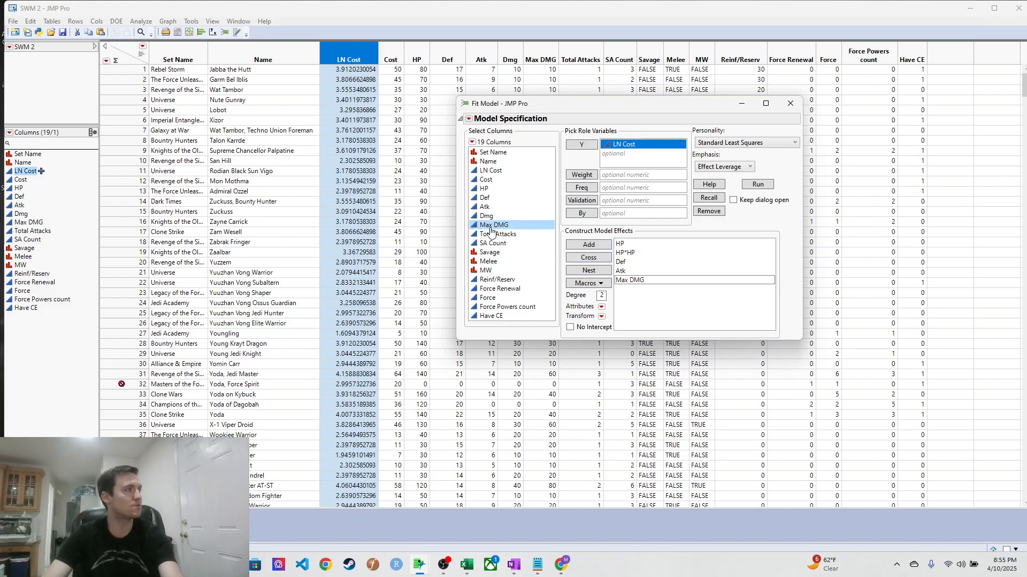
pyautogui.click(629, 281)
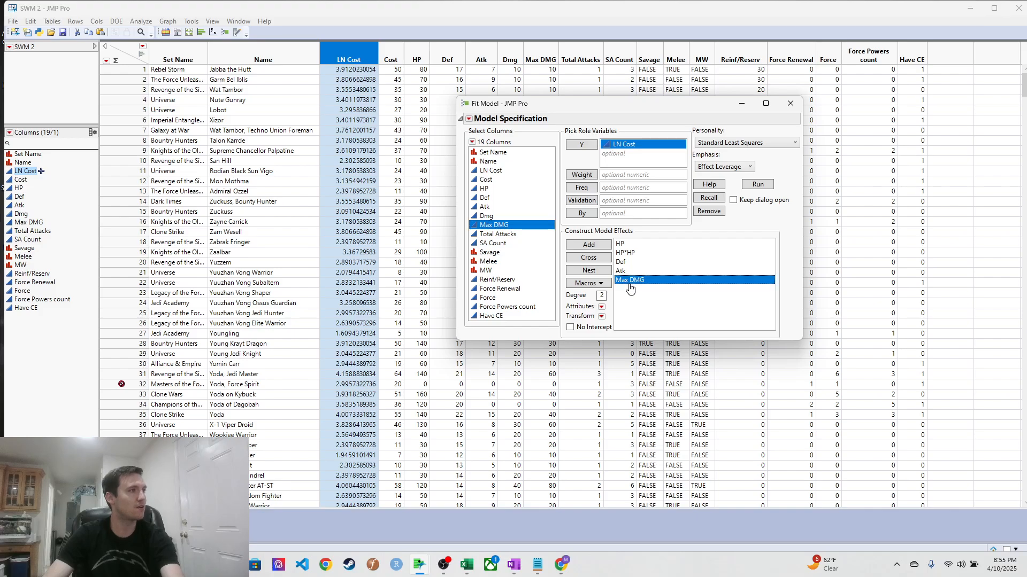
pyautogui.click(588, 258)
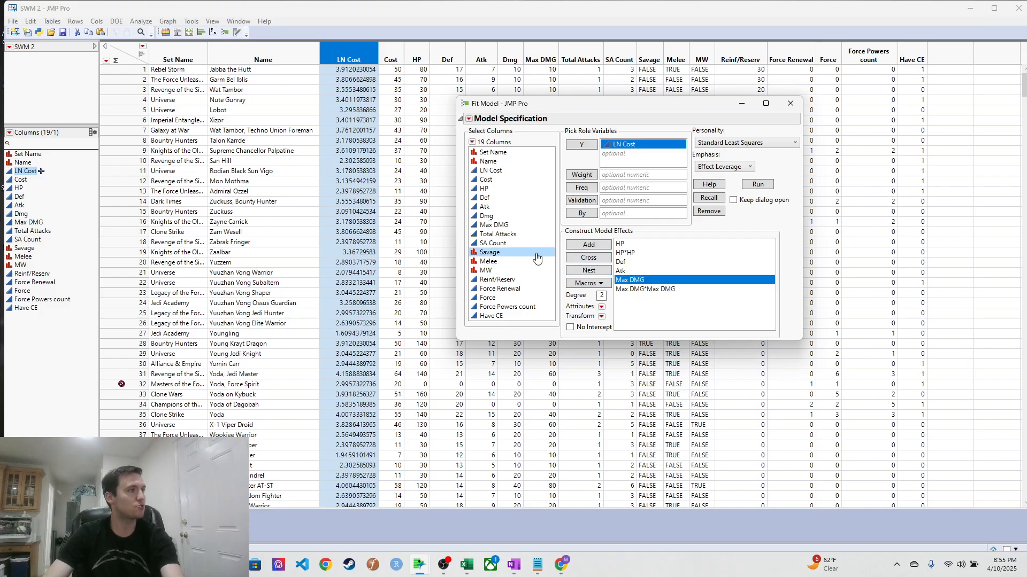
# Add Total Attacks and its quadratic term Total Attacks*Total Attacks to the model effects.
pyautogui.click(511, 235)
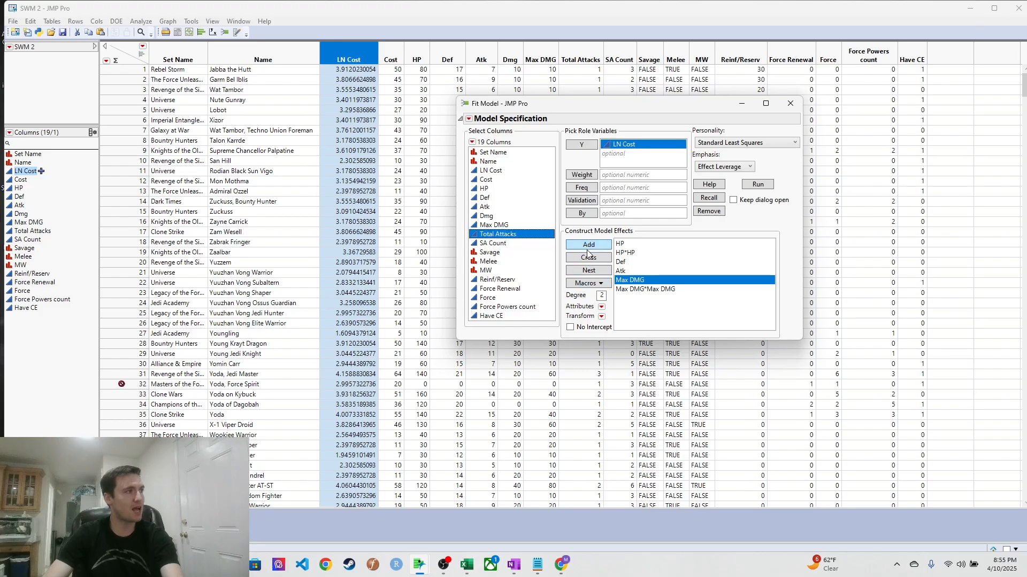
pyautogui.click(637, 289)
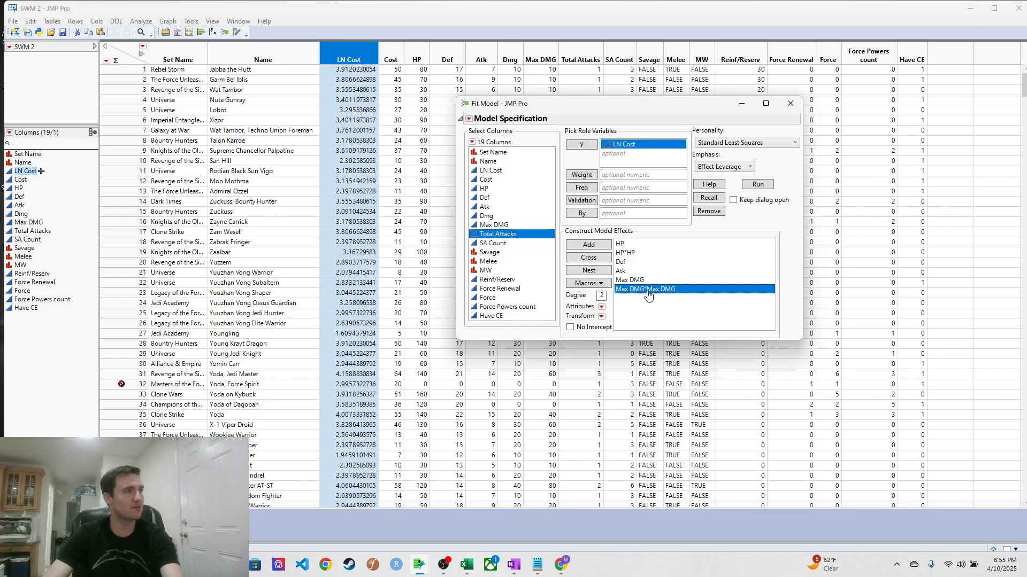
pyautogui.click(588, 245)
pyautogui.click(497, 234)
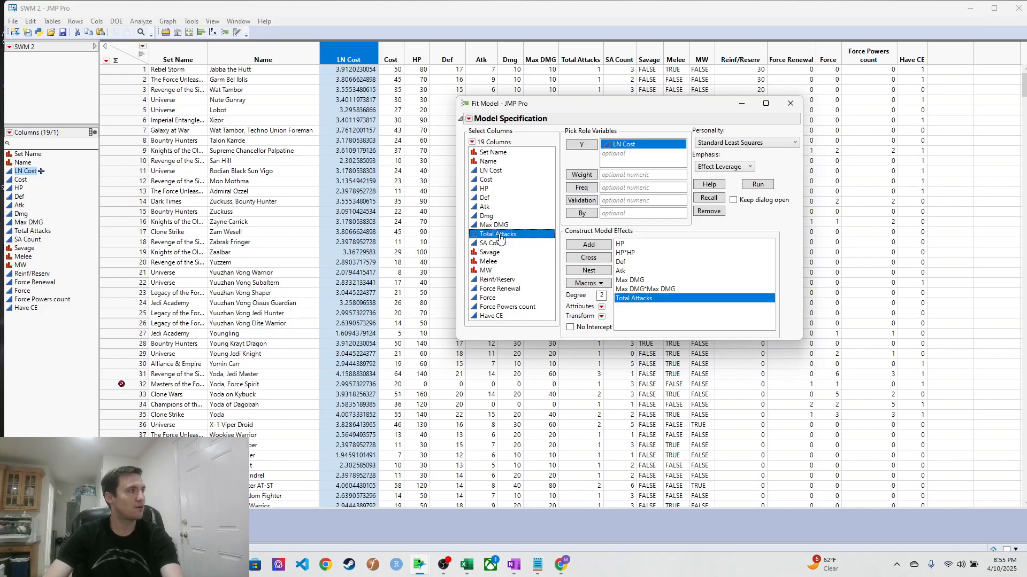
pyautogui.click(588, 257)
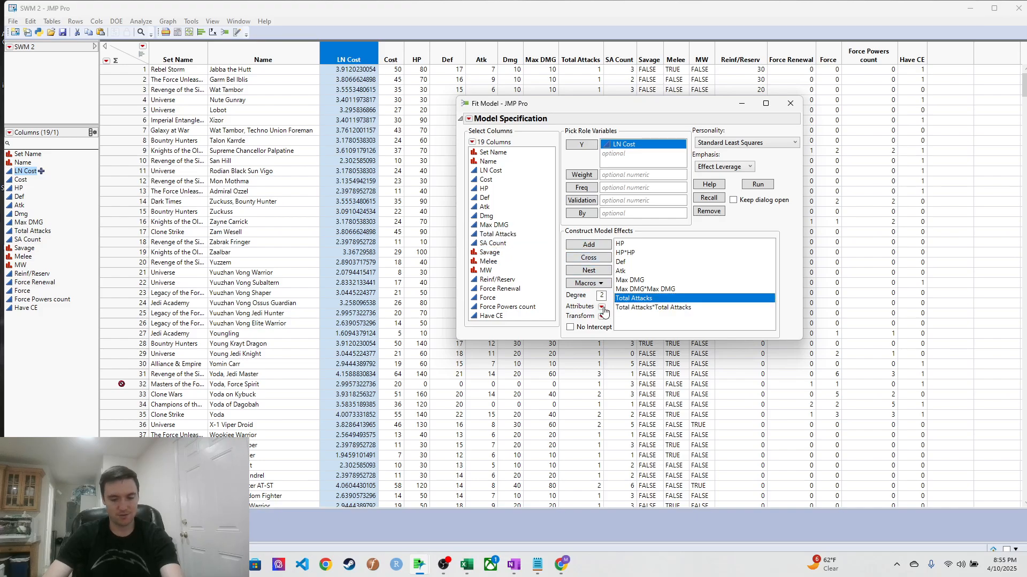
pyautogui.click(623, 308)
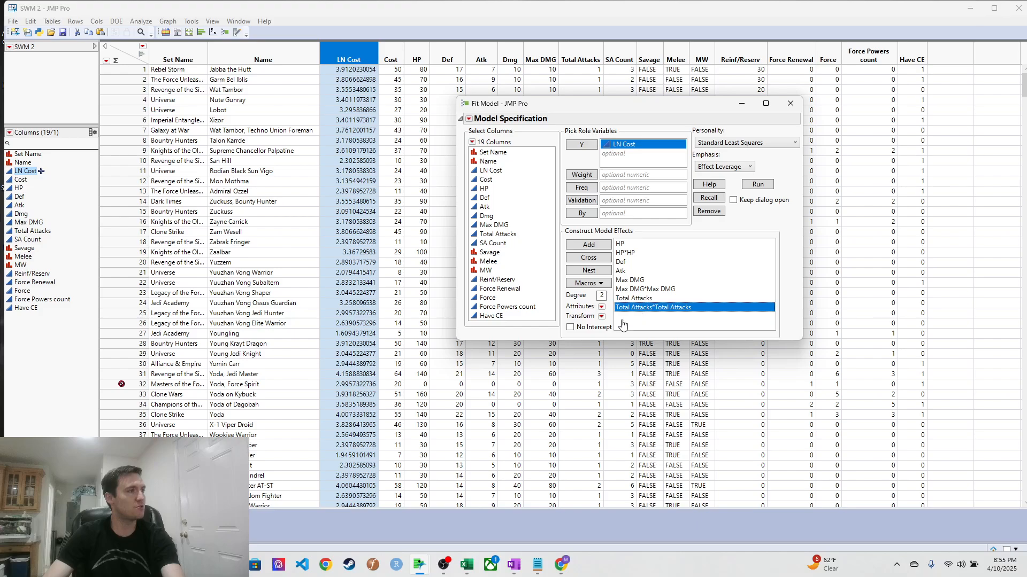
# Add SA Count, Savage, Melee and MW to the model effects.
pyautogui.click(493, 244)
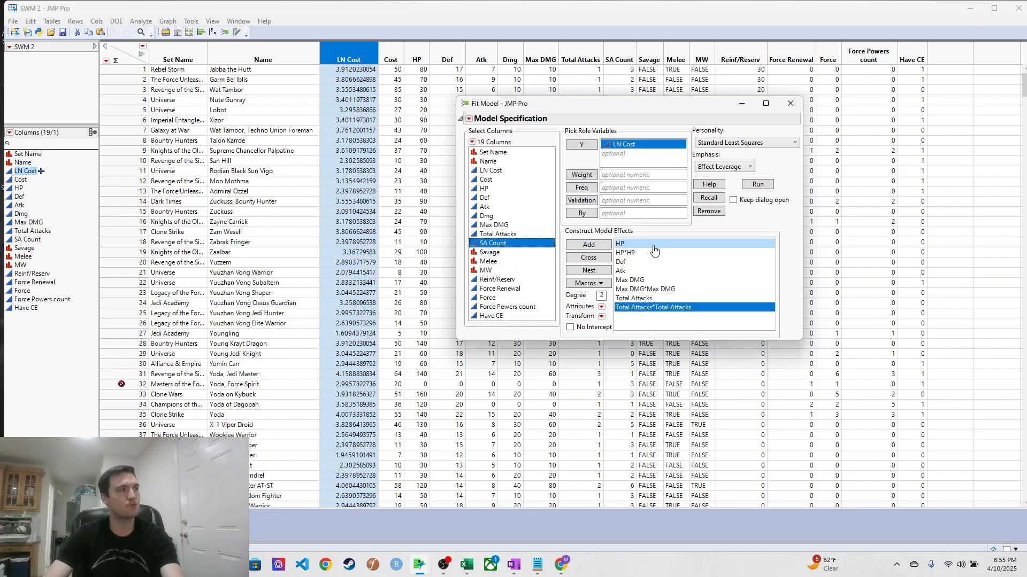
pyautogui.click(589, 246)
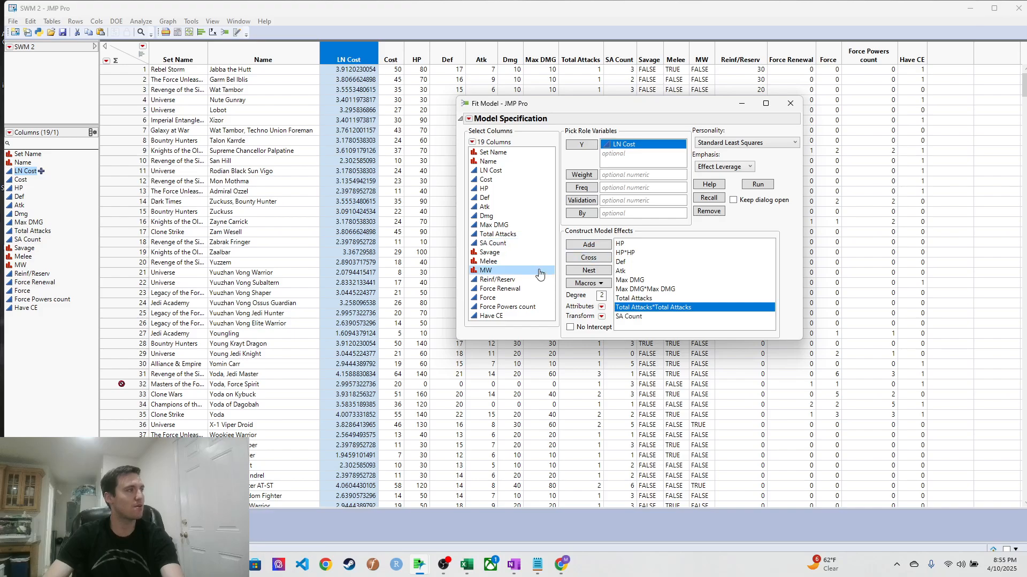
pyautogui.click(513, 252)
pyautogui.keyDown('shift'); pyautogui.click(515, 271); pyautogui.keyUp('shift')
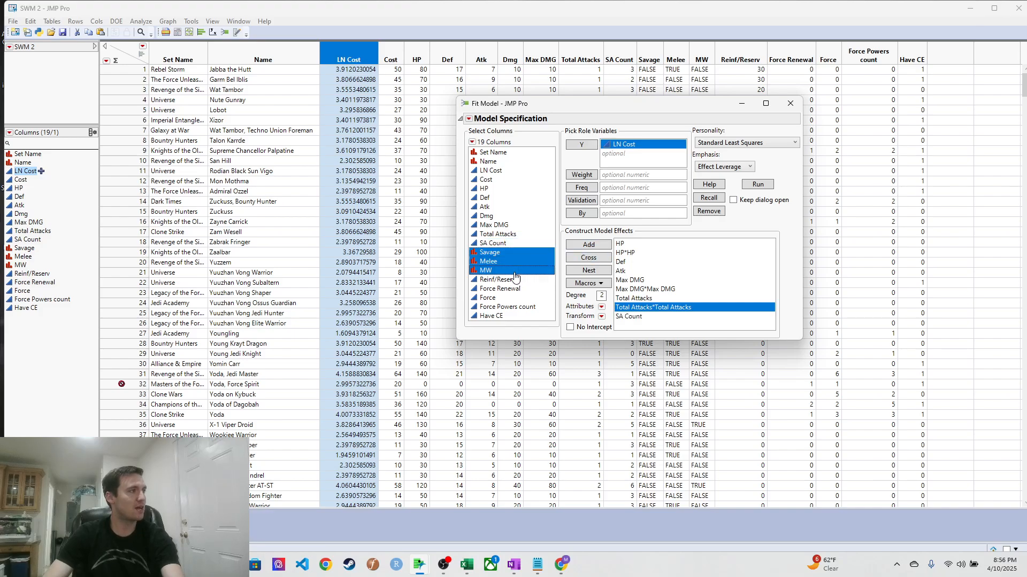
pyautogui.click(589, 245)
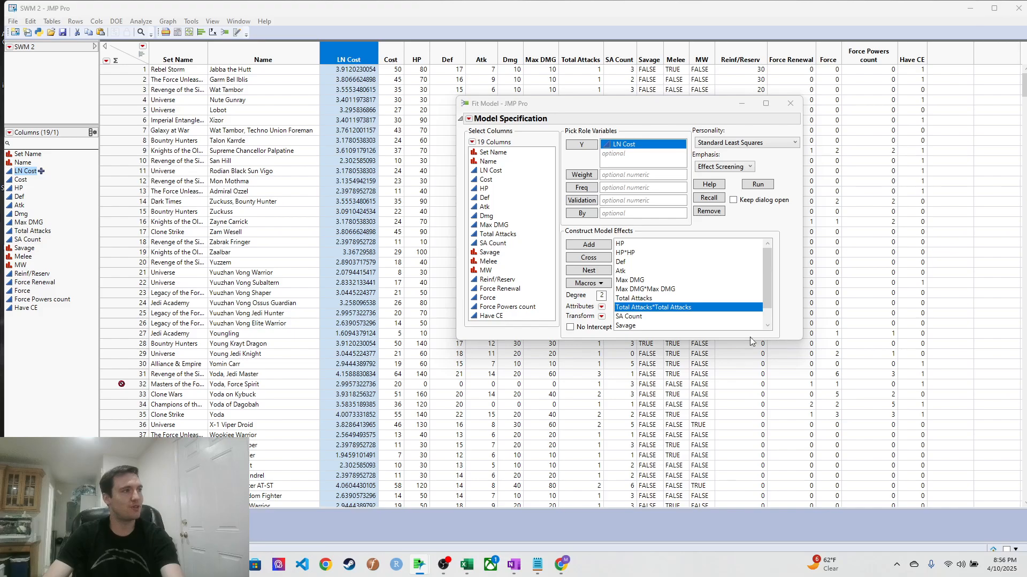
# Add Force Renewal and its quadratic term Force Renewal*Force Renewal to the model effects.
pyautogui.scroll(-1, 711, 321)
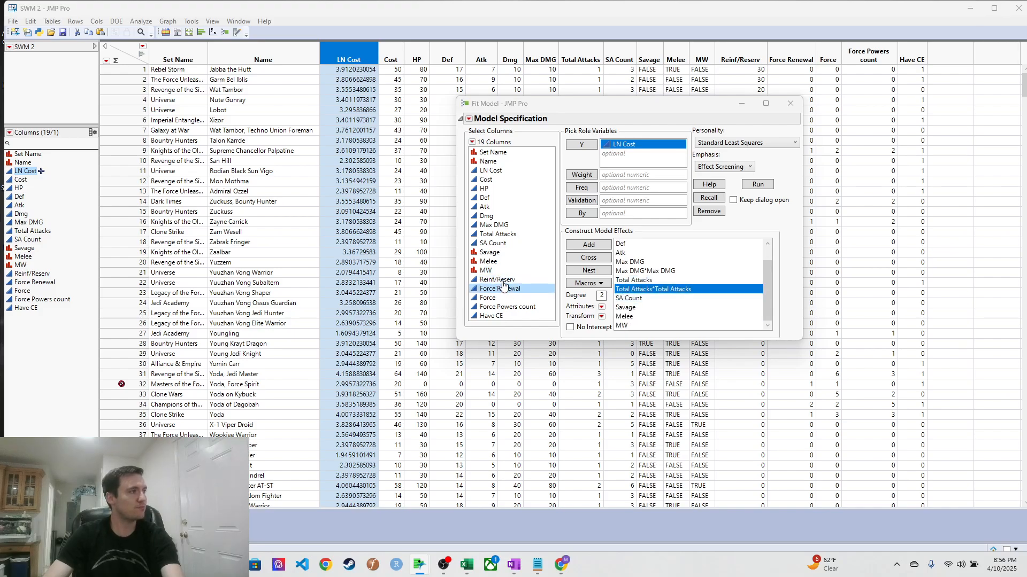
pyautogui.scroll(-1, 630, 322)
pyautogui.click(630, 325)
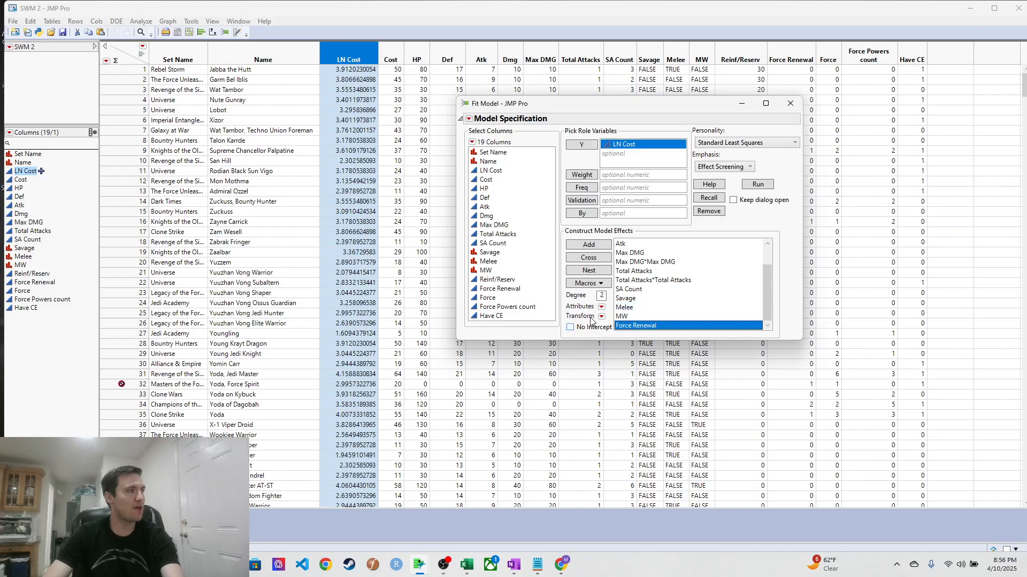
pyautogui.click(500, 289)
pyautogui.click(588, 258)
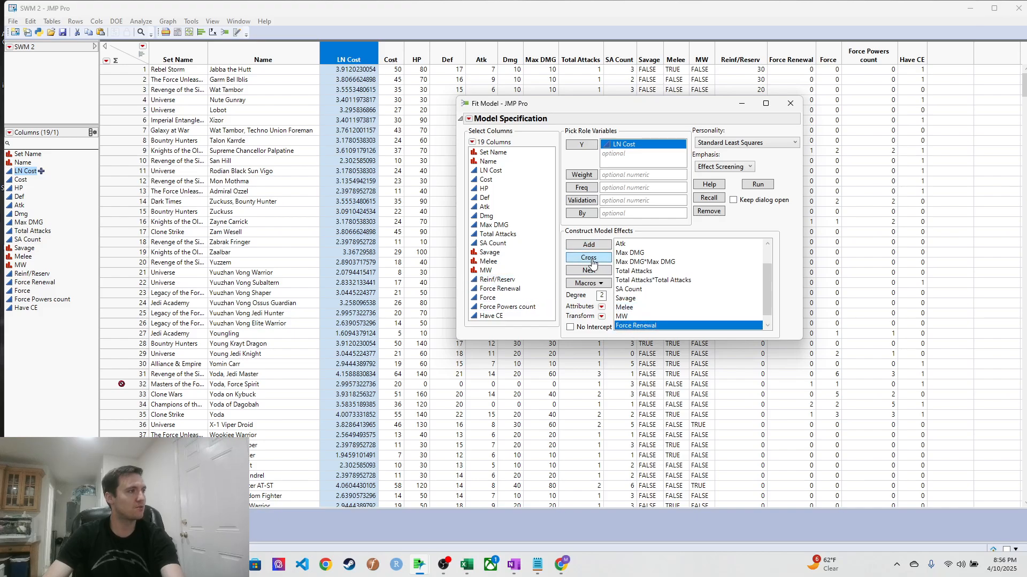
pyautogui.scroll(-1, 615, 316)
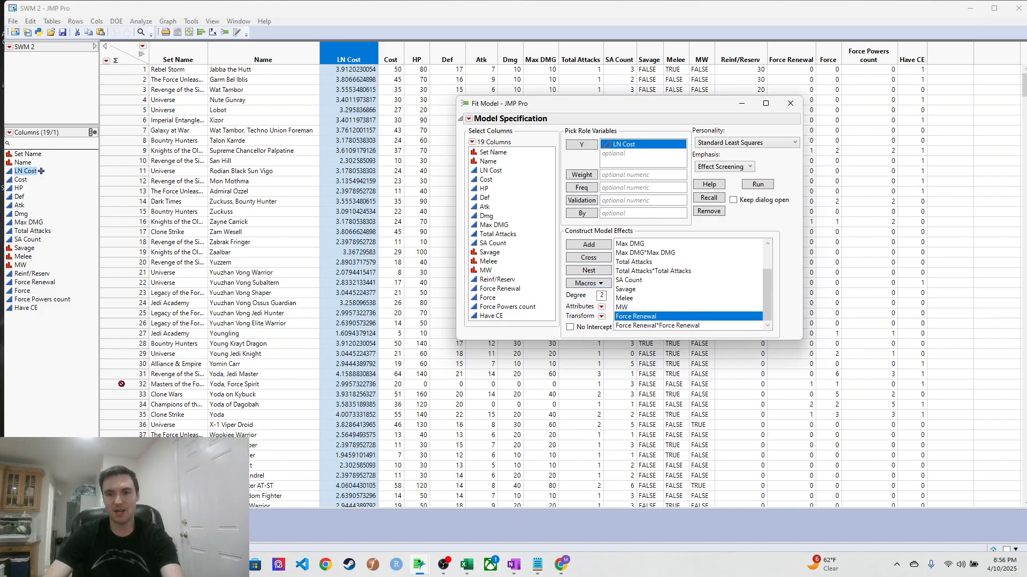
# Add Force, Force Powers count and Have CE to the model effects, and run the least squares fit.
pyautogui.click(495, 306)
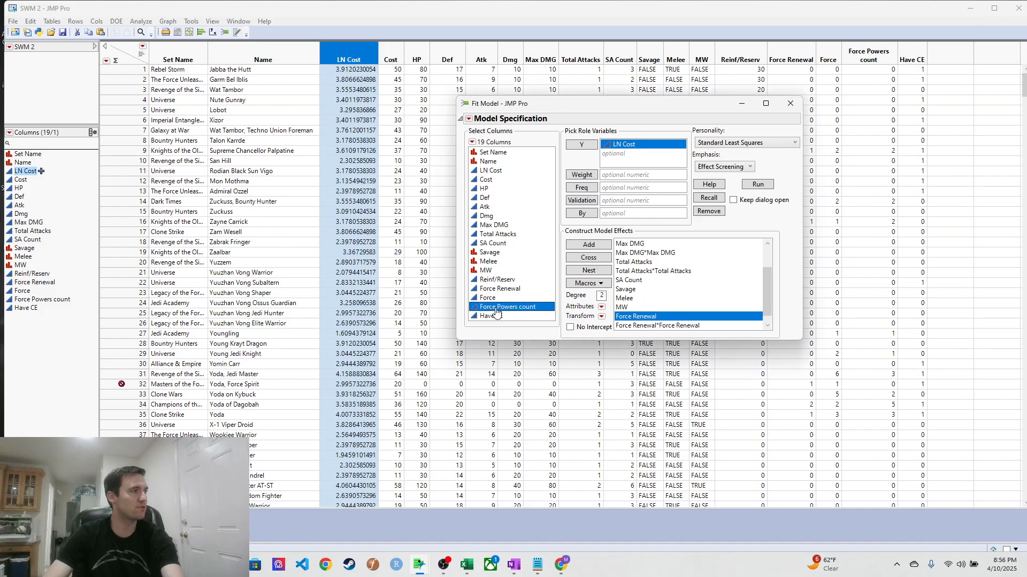
pyautogui.doubleClick(497, 316)
pyautogui.scroll(-3, 728, 305)
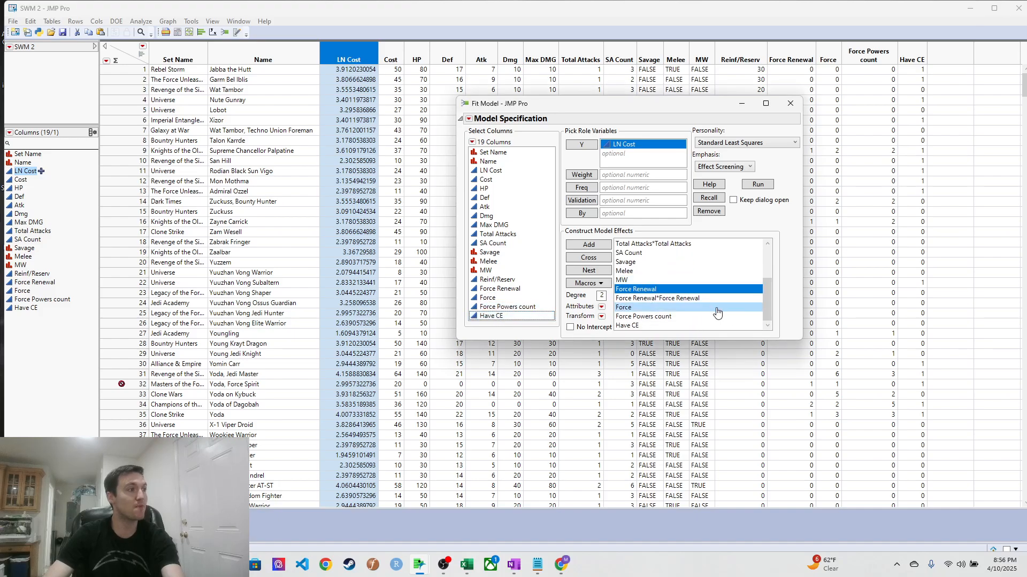
pyautogui.click(755, 186)
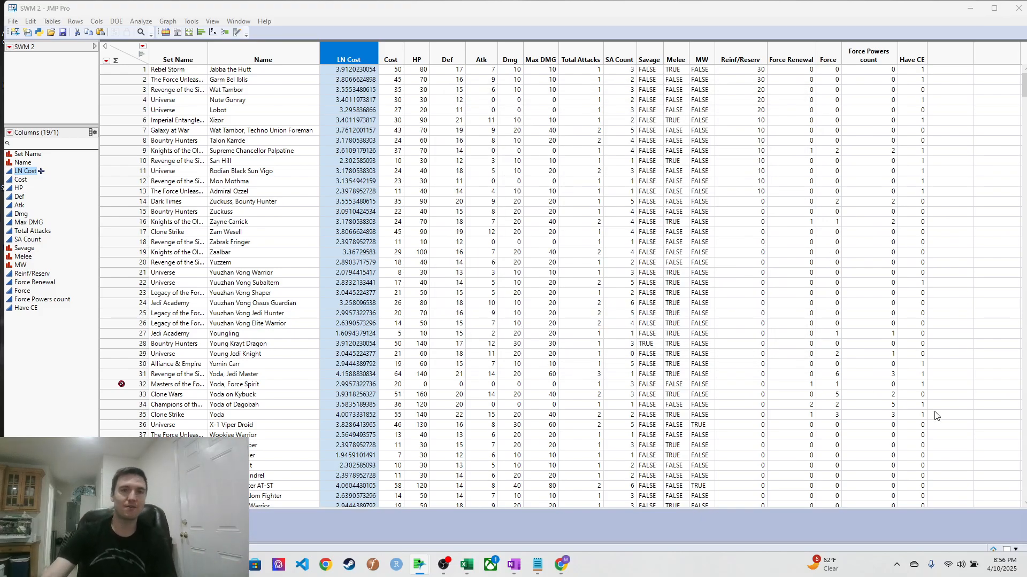
pyautogui.moveTo(1026, 187); pyautogui.dragTo(575, 30)
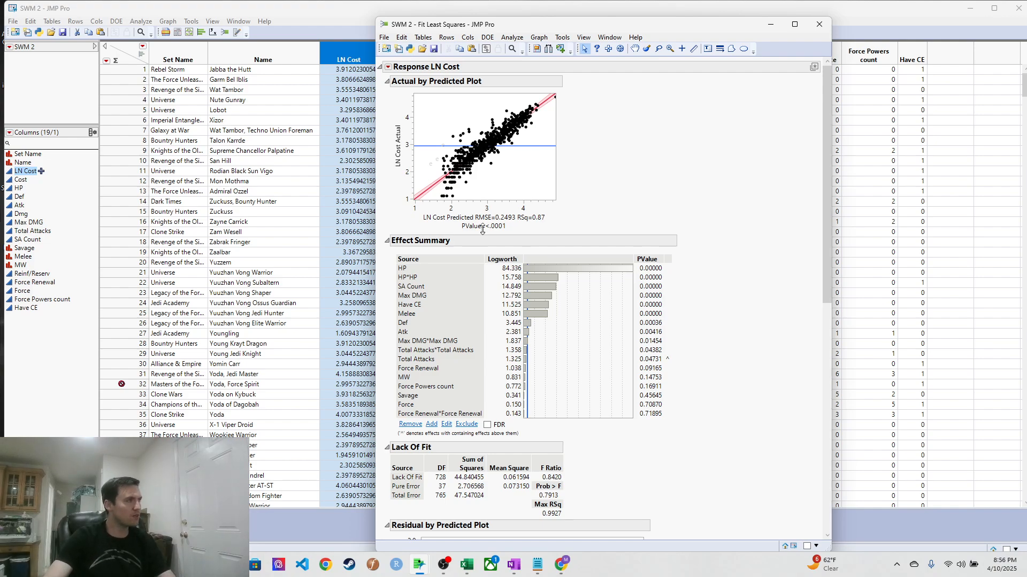
# Examine the Effect Summary from HP down to Total Attacks, comparing each effect's logworth and p-value.
pyautogui.scroll(-1, 451, 263)
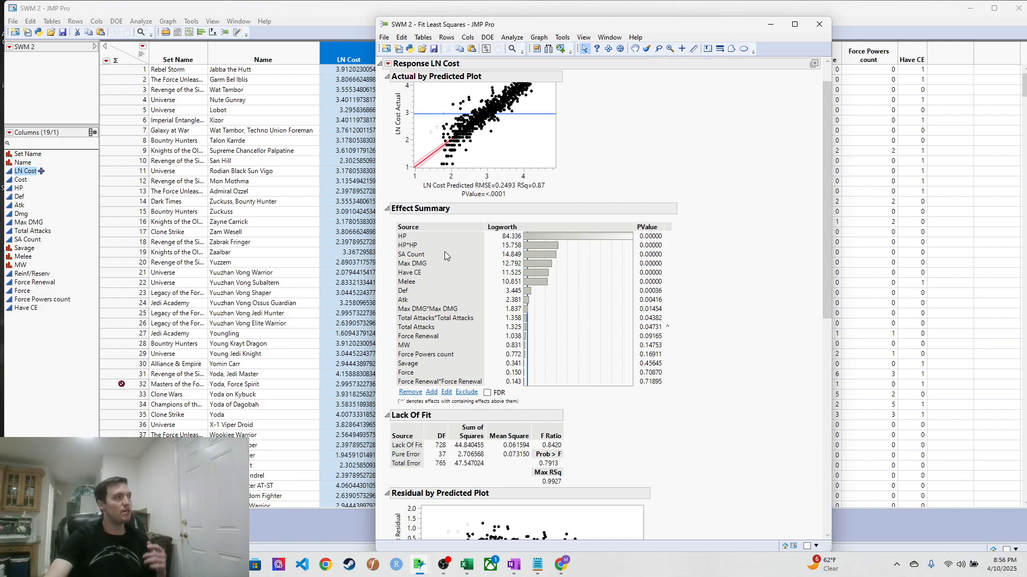
pyautogui.click(407, 237)
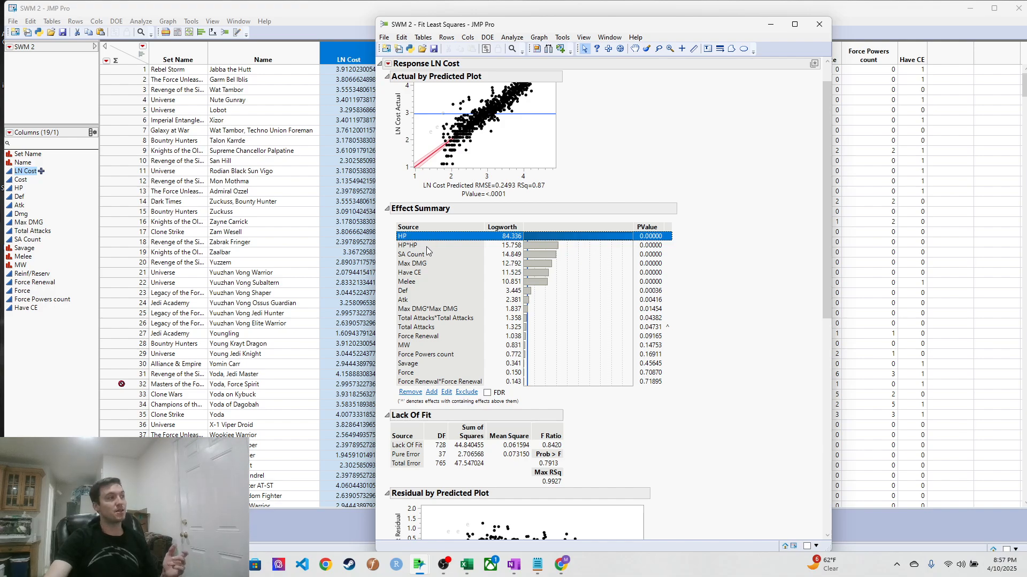
pyautogui.click(426, 247)
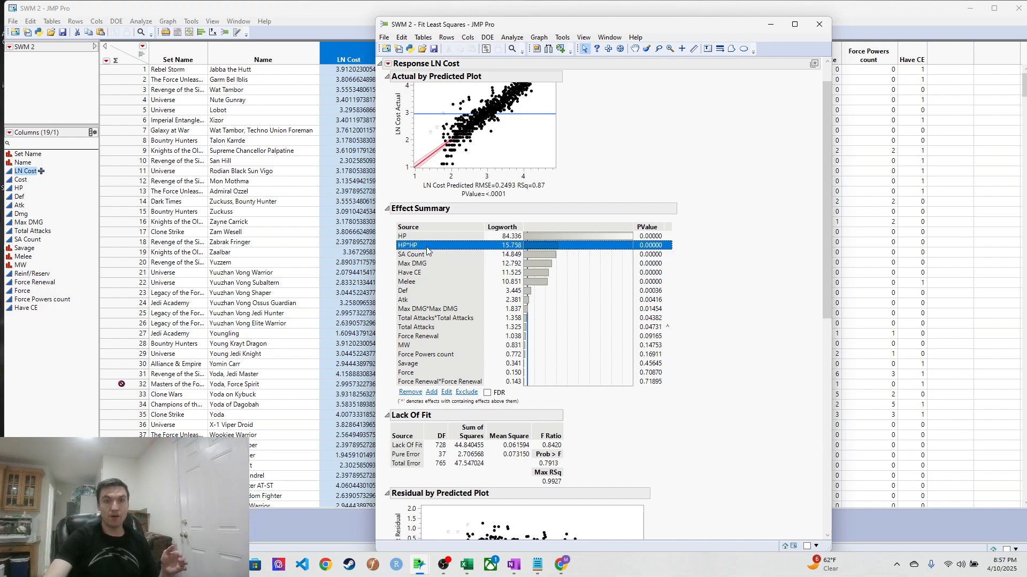
pyautogui.scroll(-1, 427, 249)
pyautogui.click(428, 224)
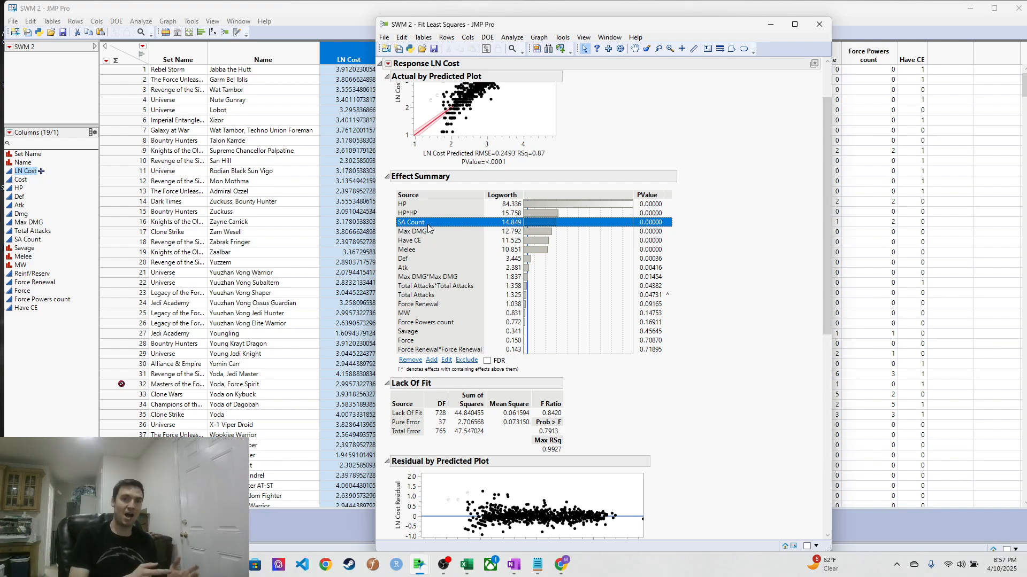
pyautogui.click(425, 232)
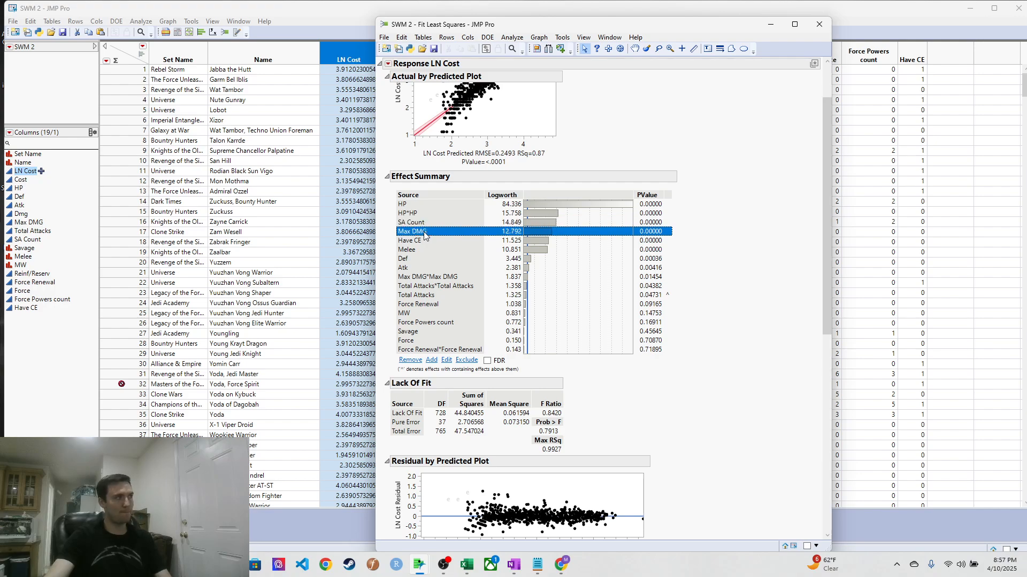
pyautogui.click(412, 243)
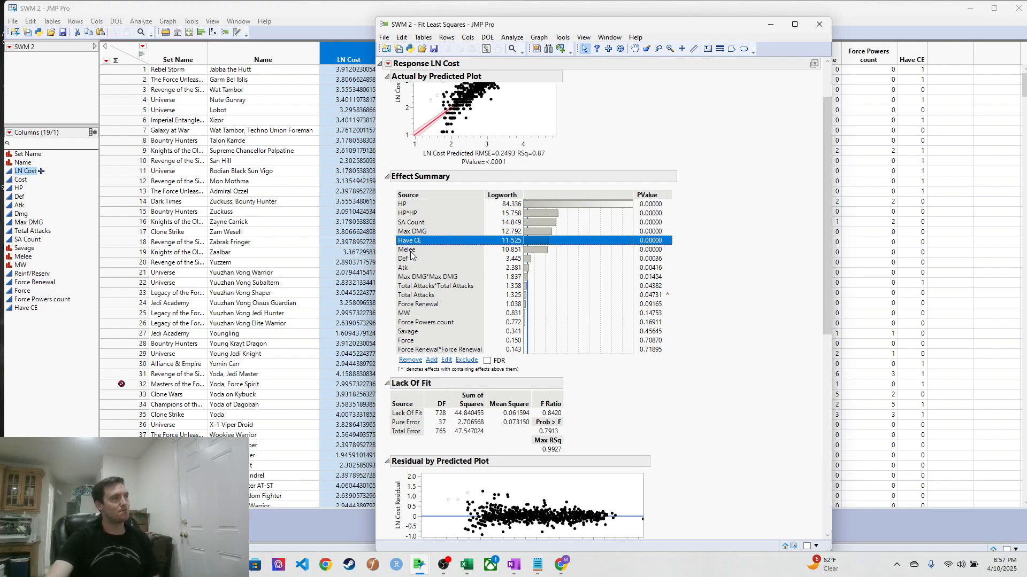
pyautogui.click(412, 251)
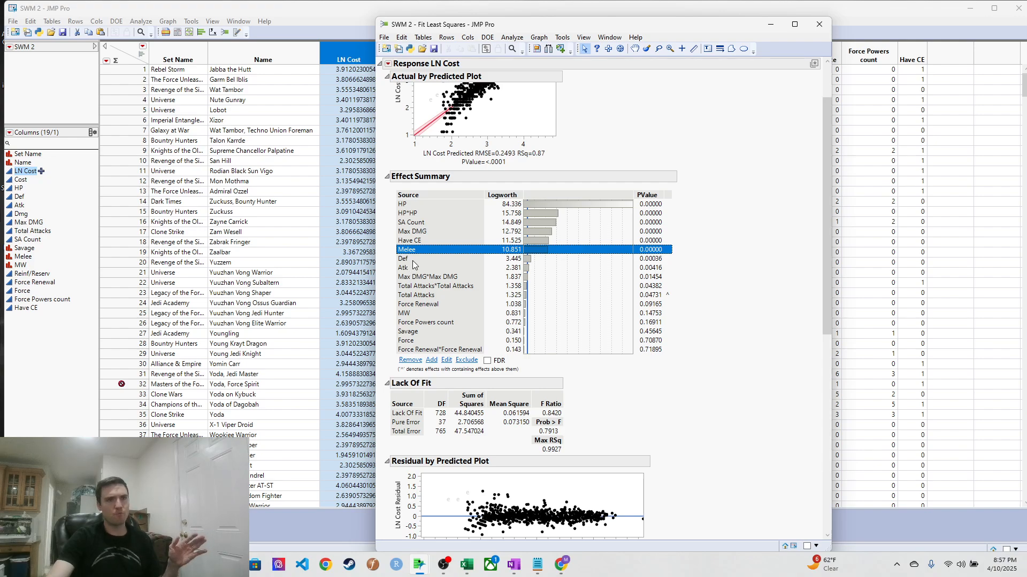
pyautogui.click(412, 261)
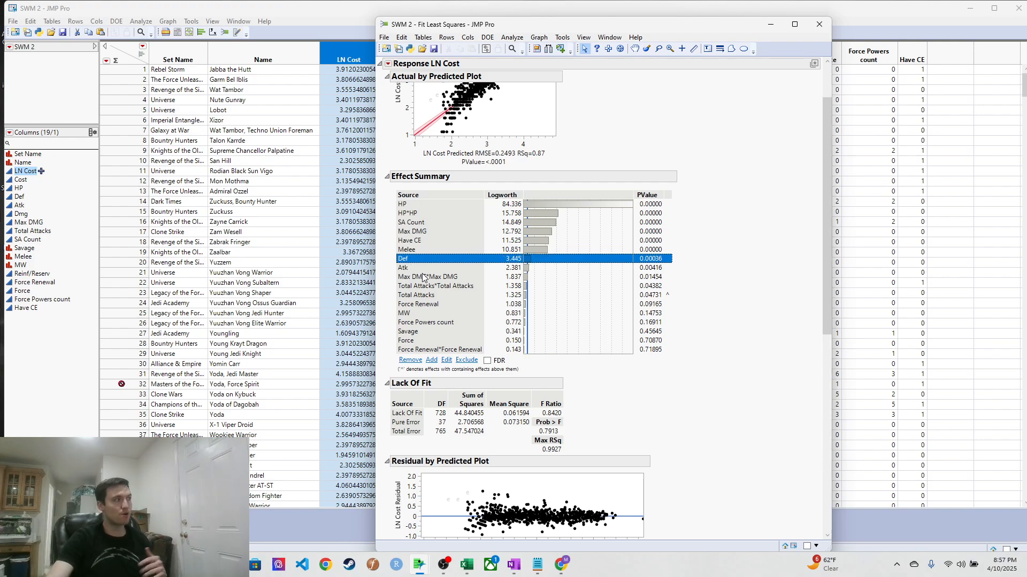
pyautogui.click(421, 269)
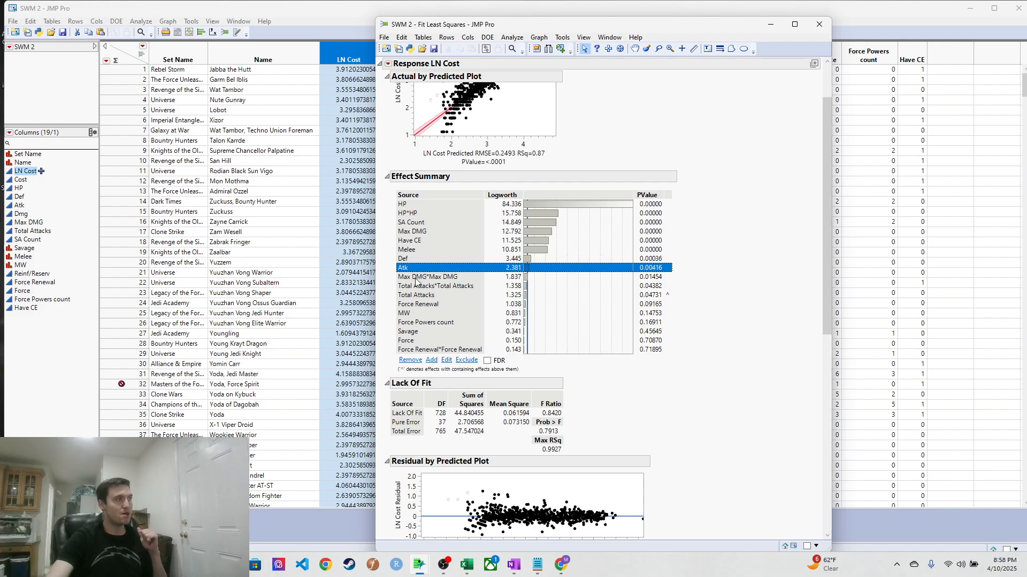
pyautogui.click(417, 279)
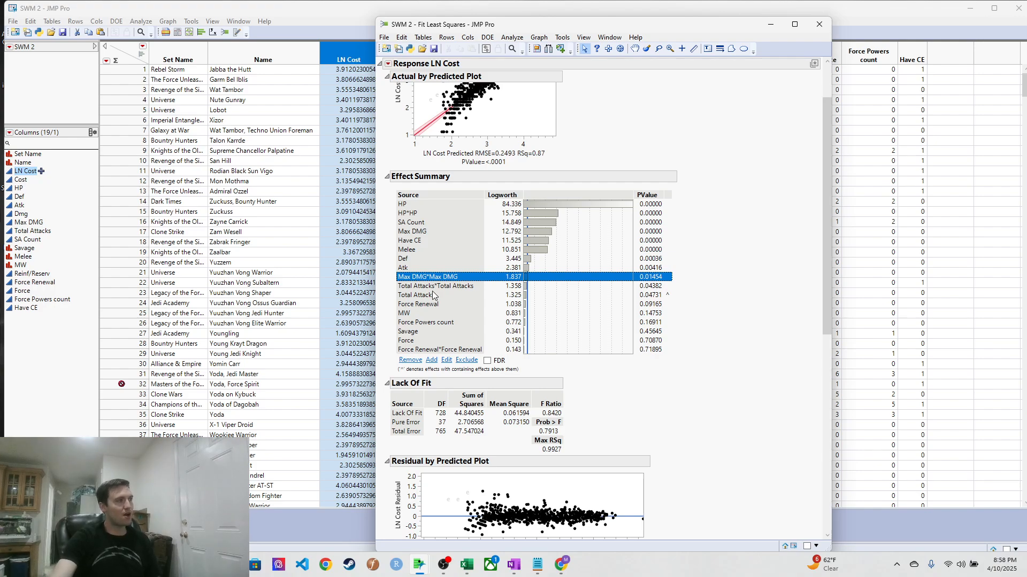
pyautogui.click(433, 287)
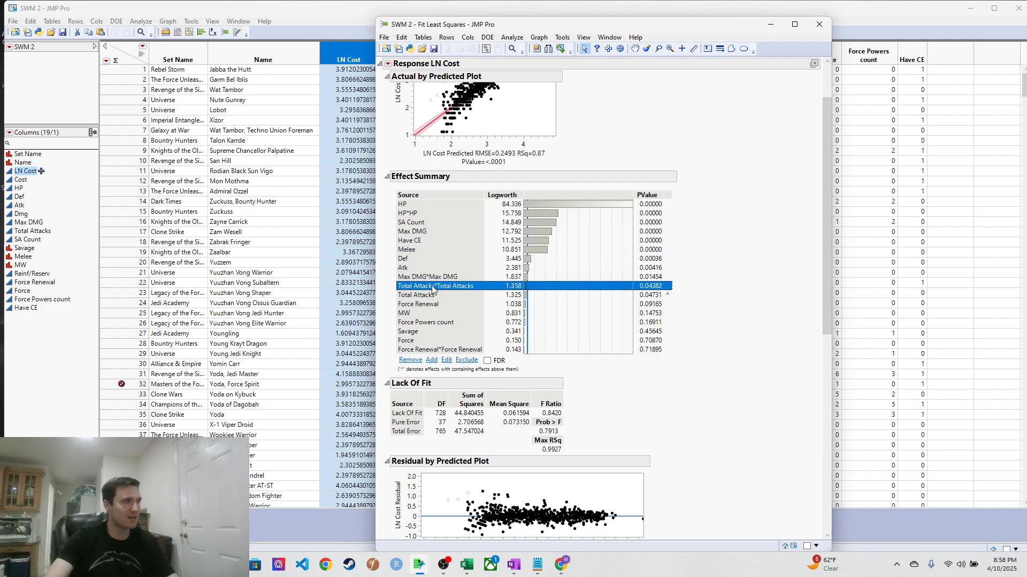
pyautogui.click(433, 298)
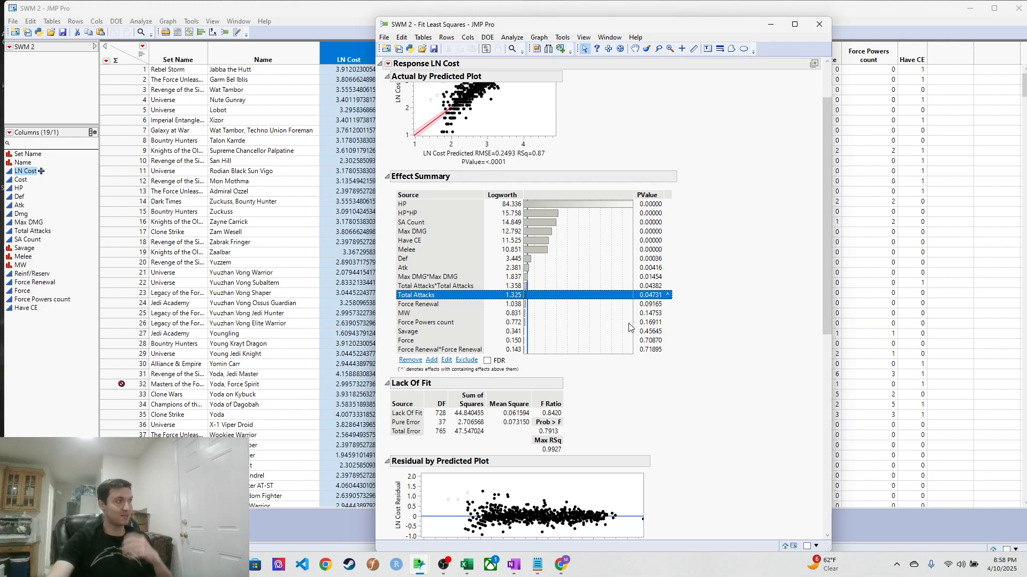
# Examine the remaining effects from Force Renewal down to Force Renewal*Force Renewal, plus the residual plots and Prediction Profiler.
pyautogui.click(421, 305)
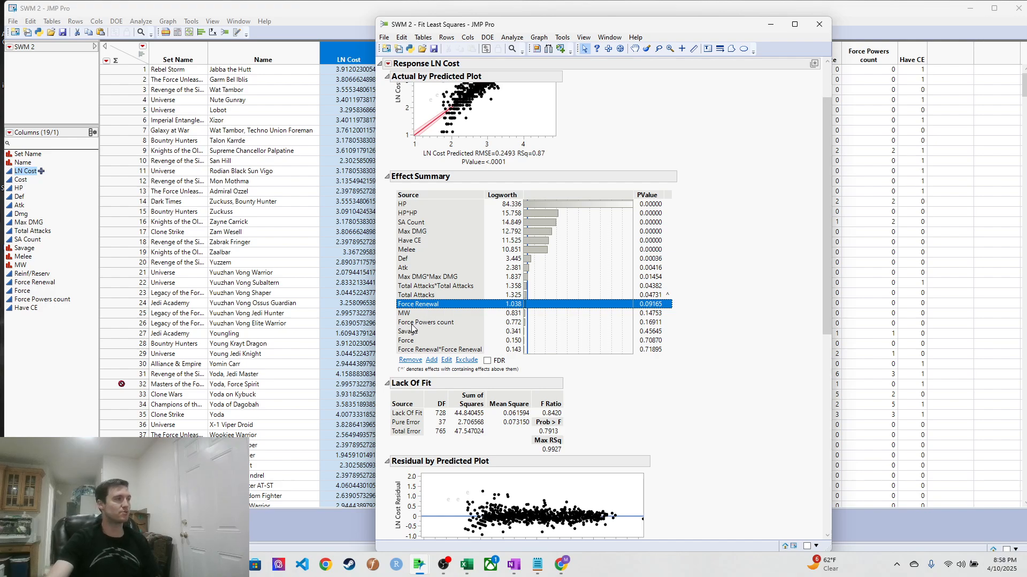
pyautogui.click(416, 315)
pyautogui.click(436, 325)
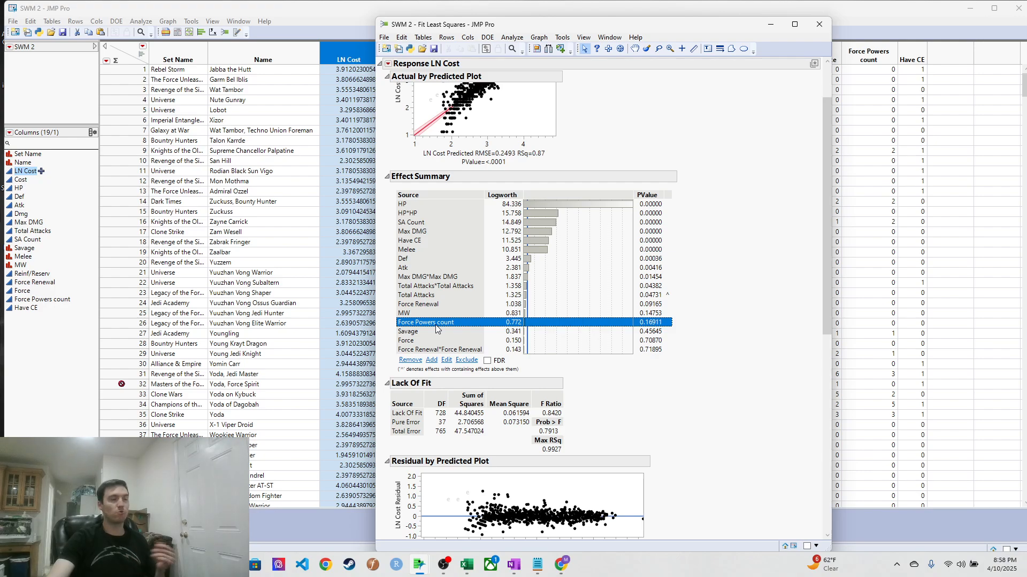
pyautogui.click(438, 337)
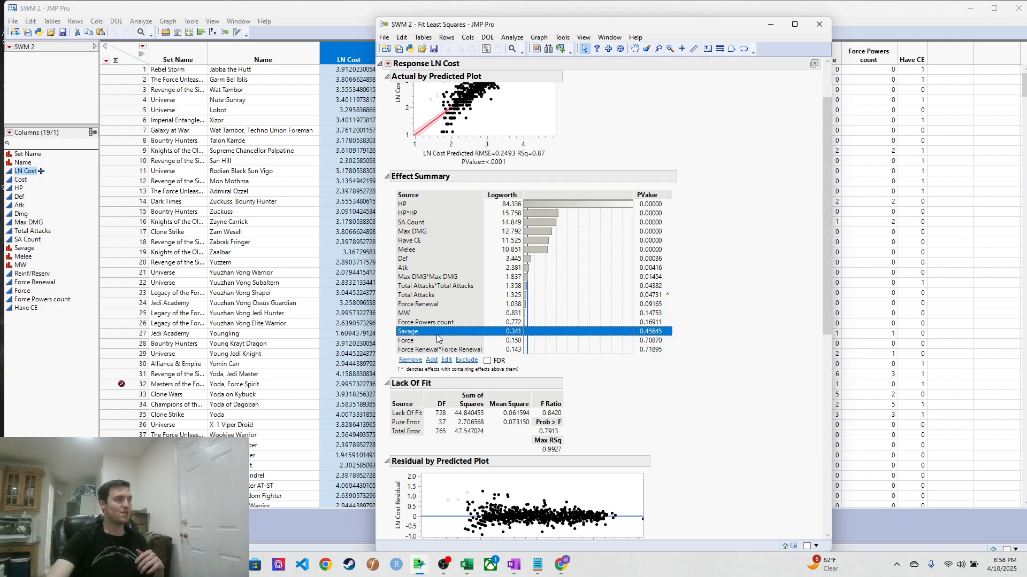
pyautogui.click(423, 342)
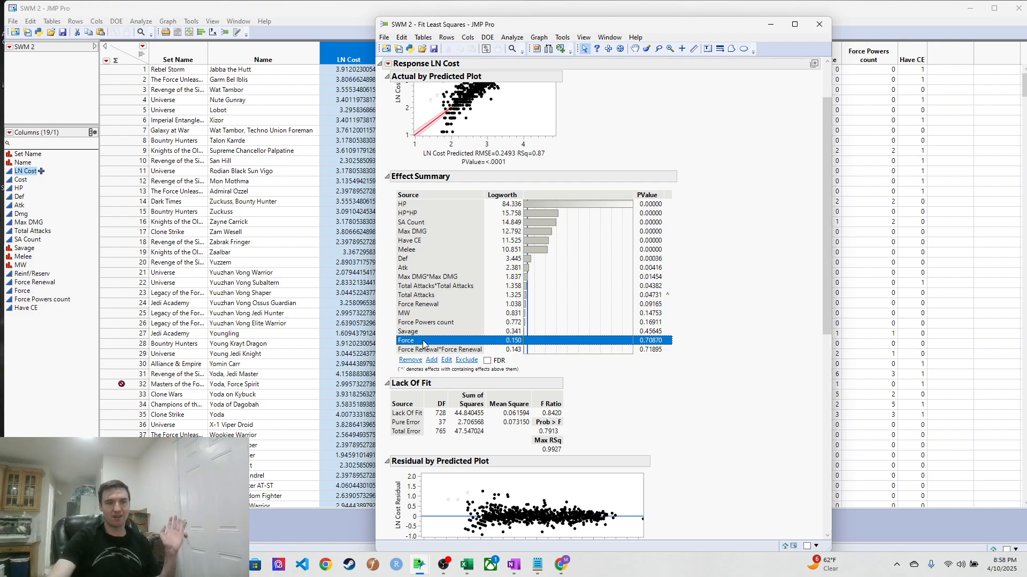
pyautogui.click(428, 350)
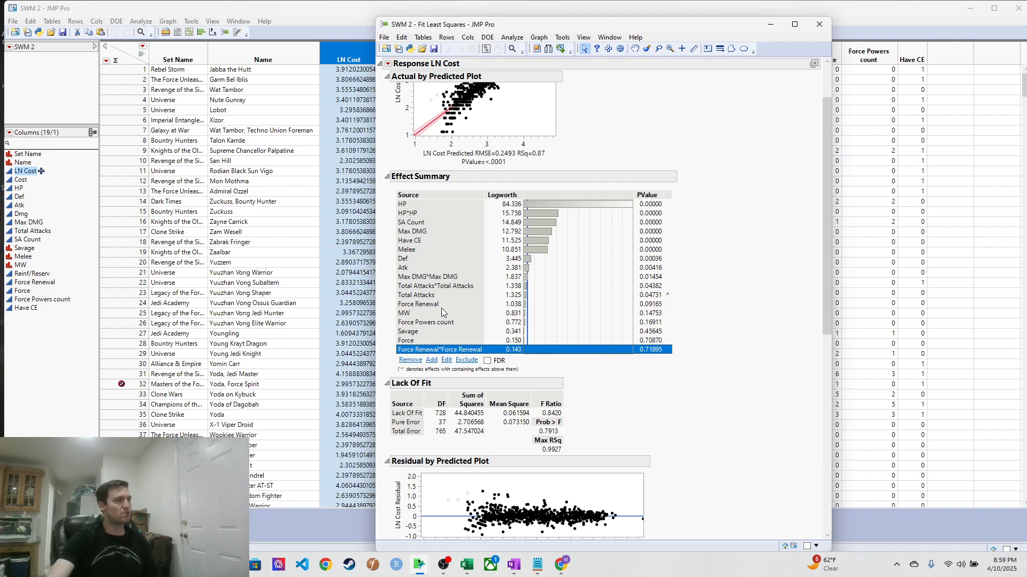
pyautogui.scroll(-6, 450, 310)
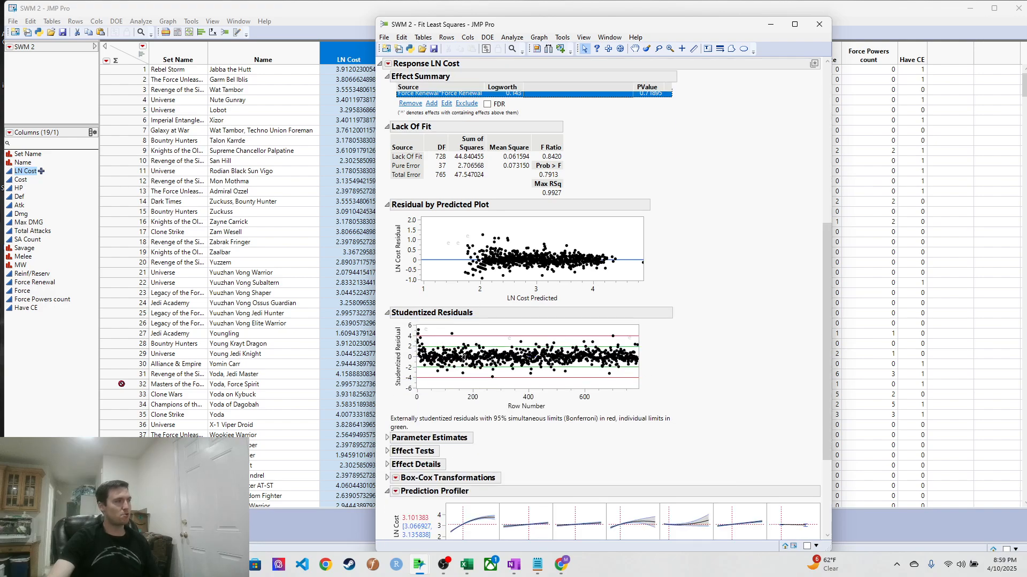
pyautogui.scroll(-3, 657, 372)
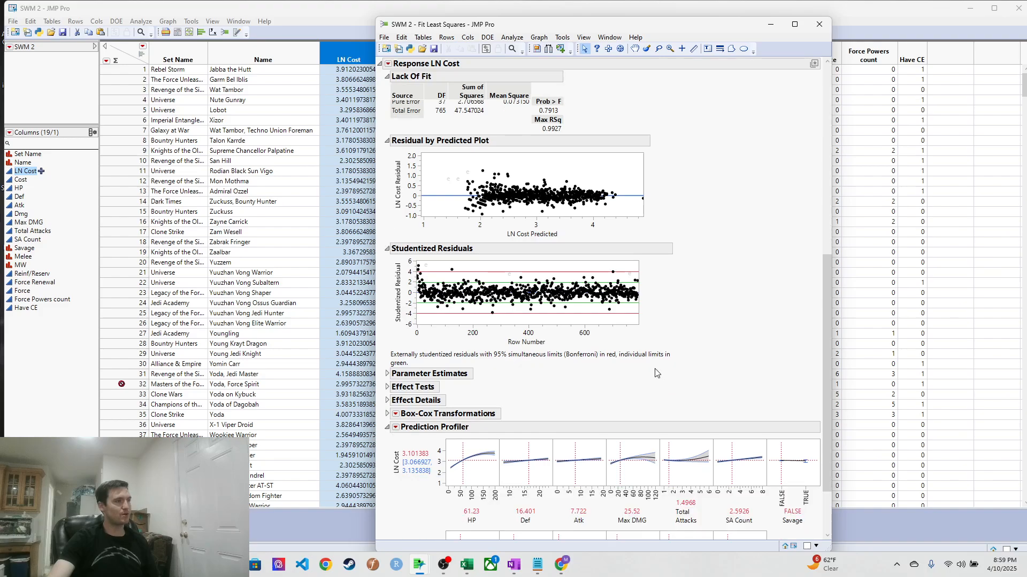
pyautogui.scroll(10, 650, 373)
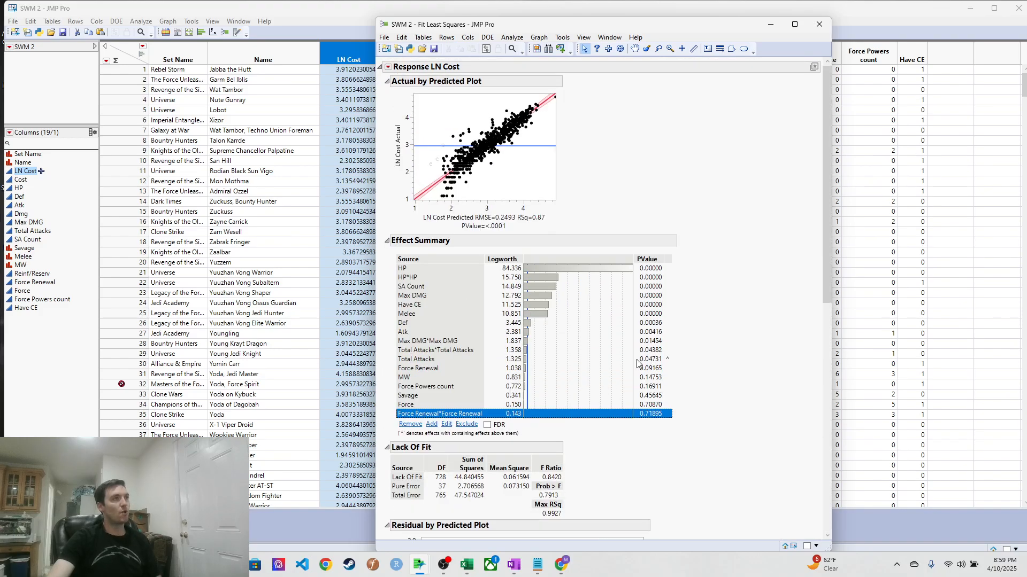
# Move the fit report out of the way and bring back the Fit Model specification for LN Cost.
pyautogui.moveTo(581, 26); pyautogui.dragTo(1026, 241)
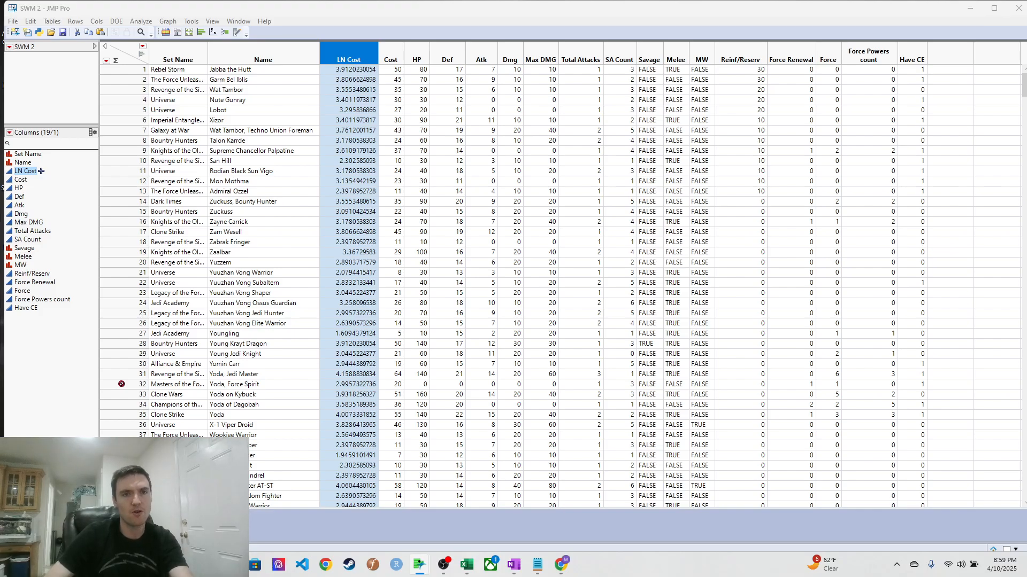
pyautogui.moveTo(1025, 342); pyautogui.dragTo(548, 112)
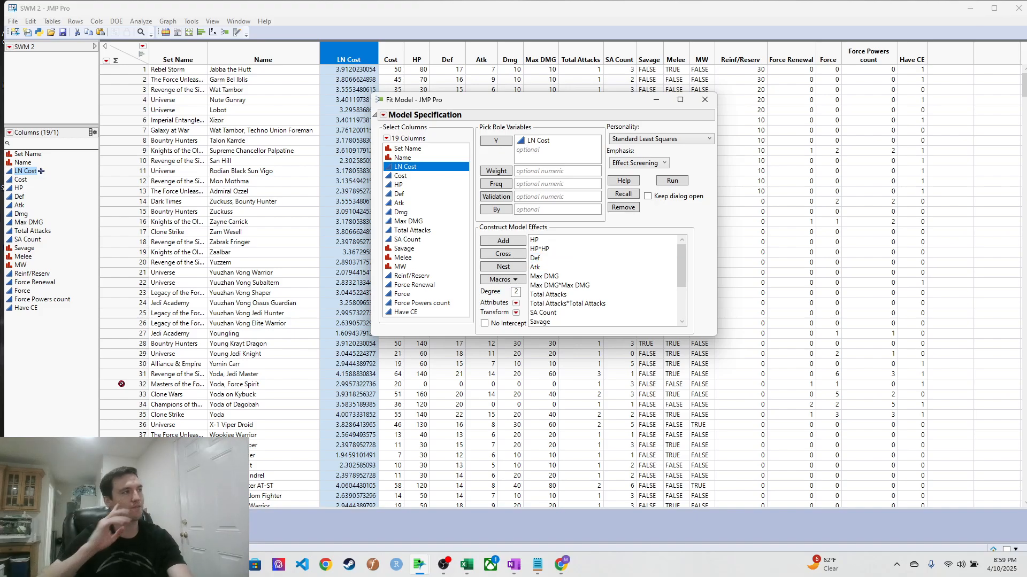
# Remove the Savage and MW effects from the LN Cost model.
pyautogui.click(558, 276)
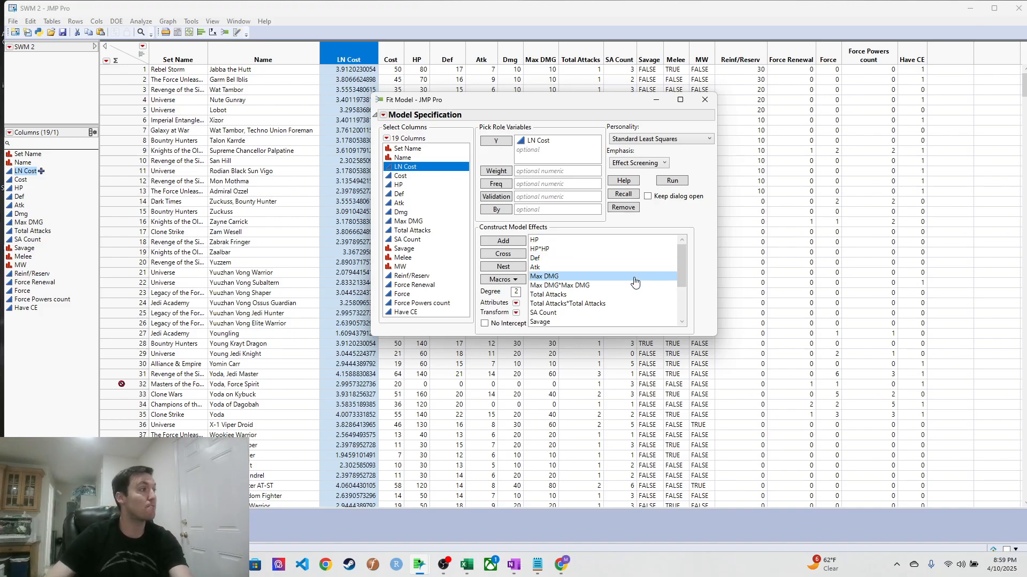
pyautogui.click(567, 285)
pyautogui.scroll(-1, 576, 288)
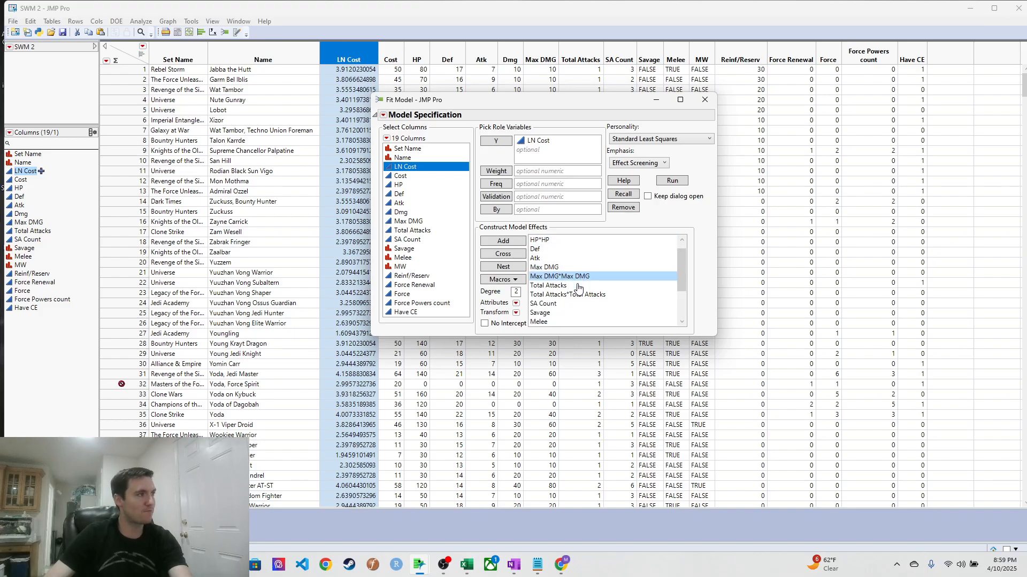
pyautogui.scroll(-1, 577, 289)
pyautogui.click(570, 277)
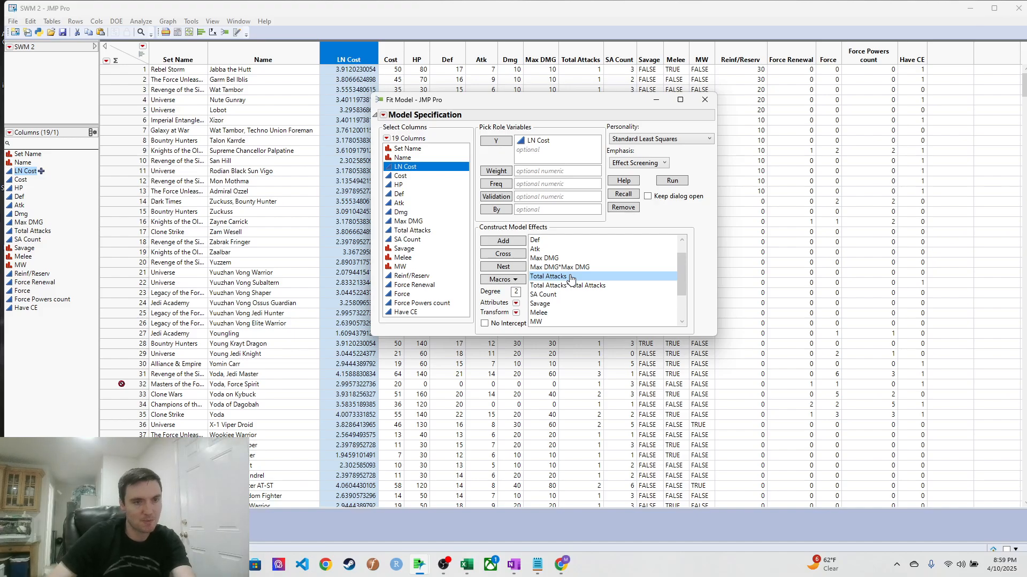
pyautogui.click(568, 285)
pyautogui.scroll(-1, 568, 286)
pyautogui.click(567, 287)
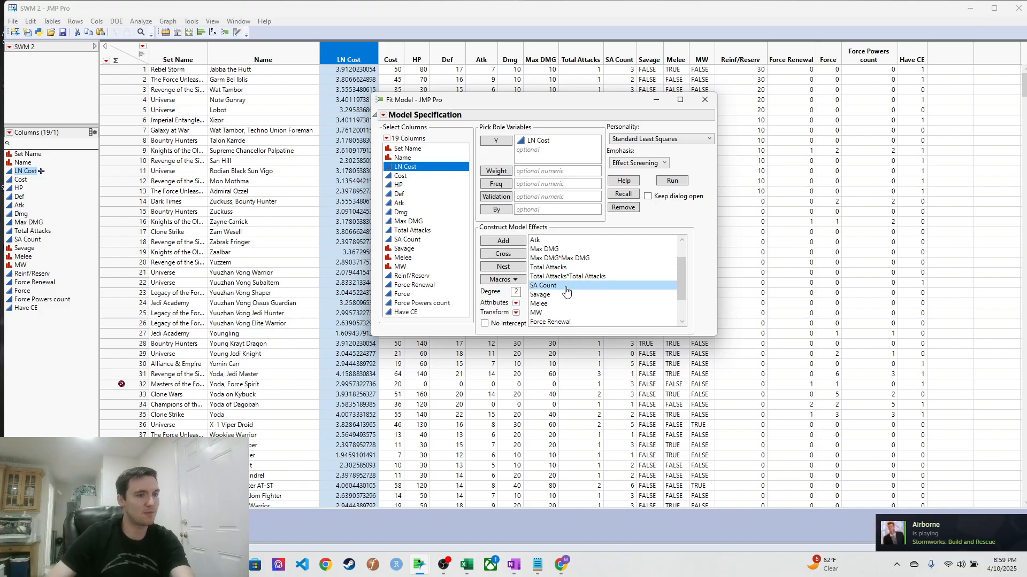
pyautogui.scroll(-1, 564, 289)
pyautogui.click(558, 288)
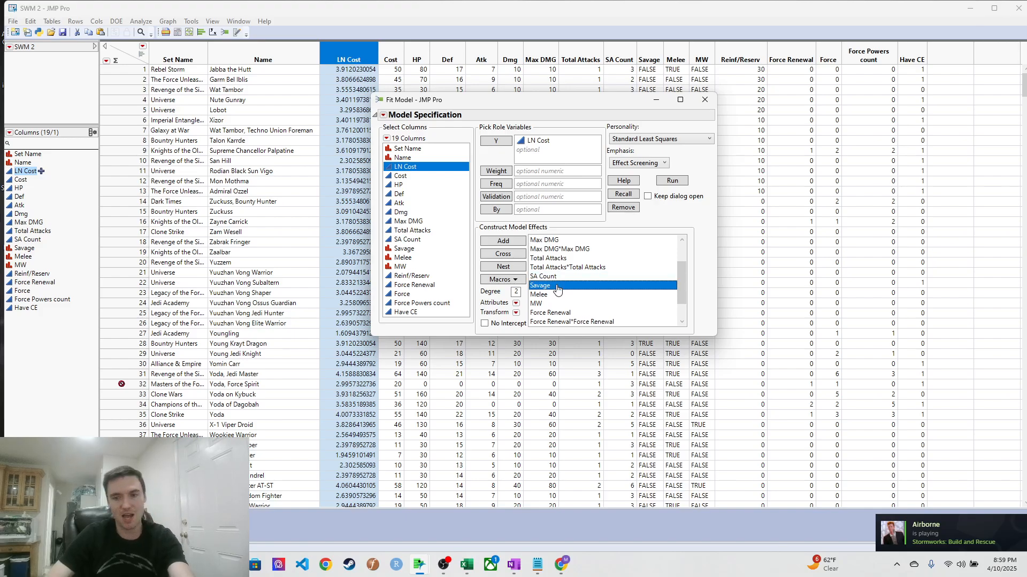
pyautogui.press('Delete')
pyautogui.click(558, 294)
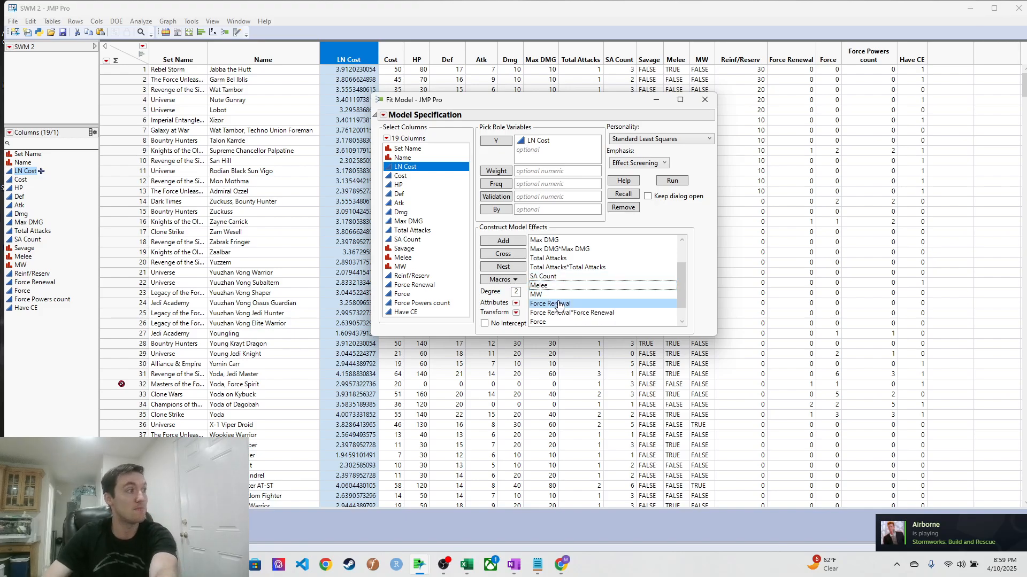
pyautogui.press('Delete')
# Remove Force Renewal*Force Renewal, Force and Force Powers count from the model effects.
pyautogui.scroll(-1, 565, 296)
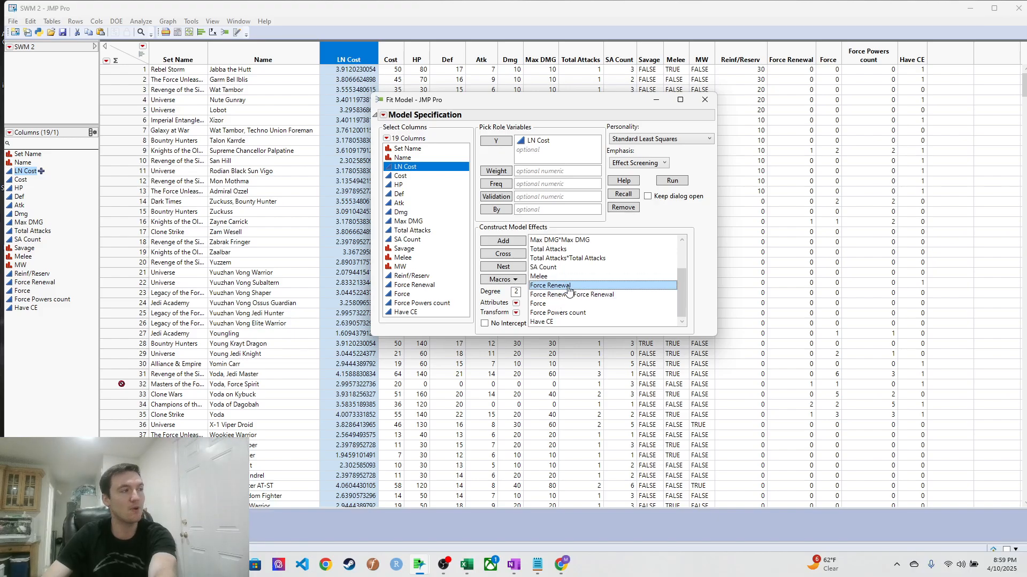
pyautogui.click(572, 297)
pyautogui.press('Delete')
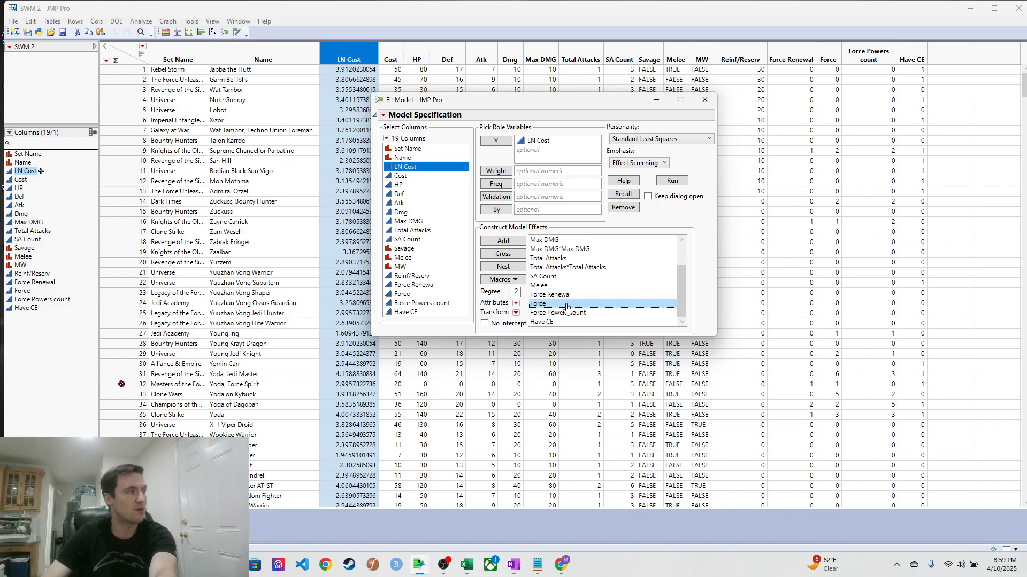
pyautogui.click(567, 304)
pyautogui.press('Delete')
pyautogui.press('Delete')
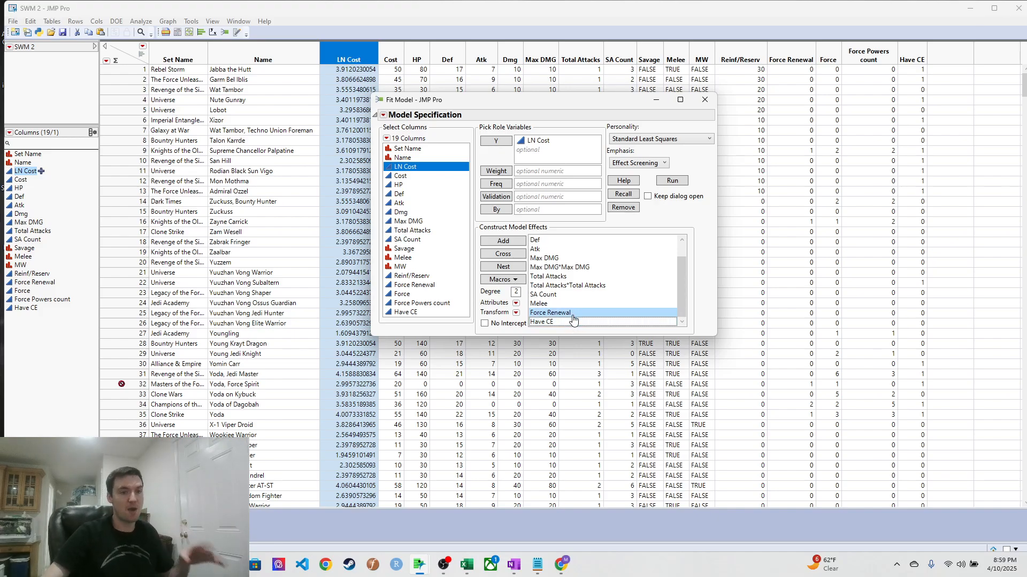
# Review the remaining model effects from Have CE up to HP and run the reduced least squares fit for LN Cost.
pyautogui.click(573, 320)
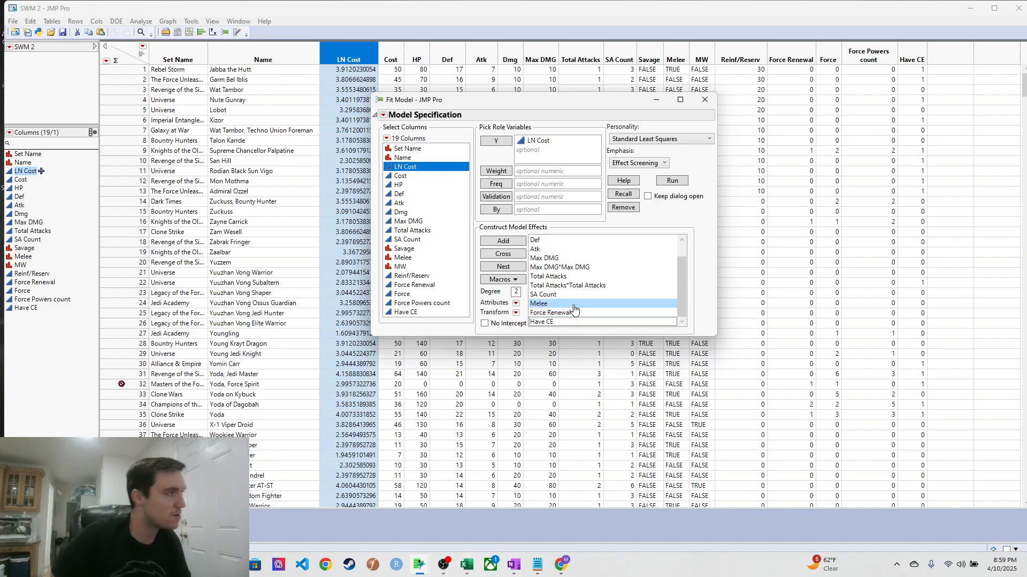
pyautogui.press('Delete')
pyautogui.click(575, 304)
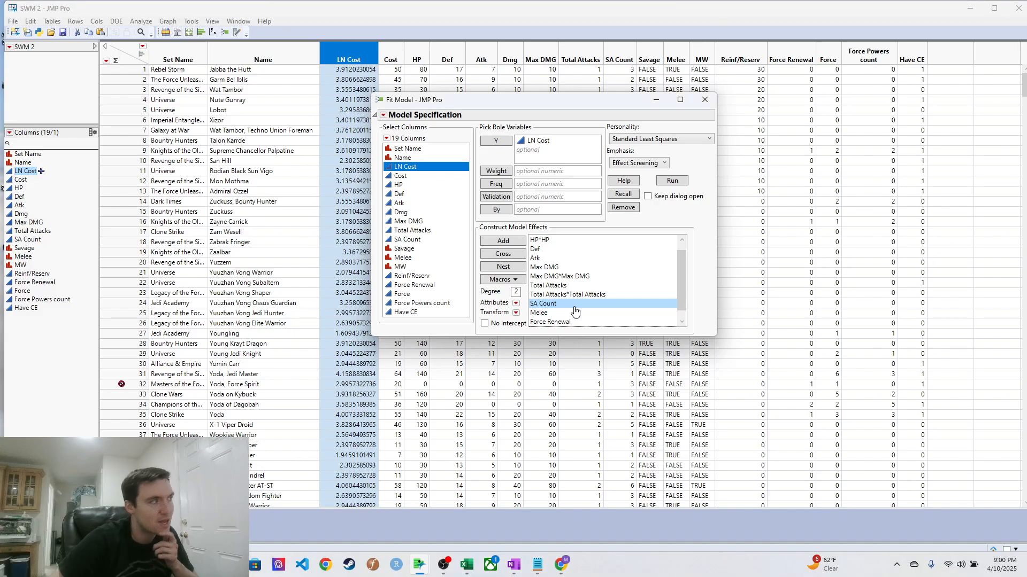
pyautogui.click(566, 278)
pyautogui.scroll(1, 573, 268)
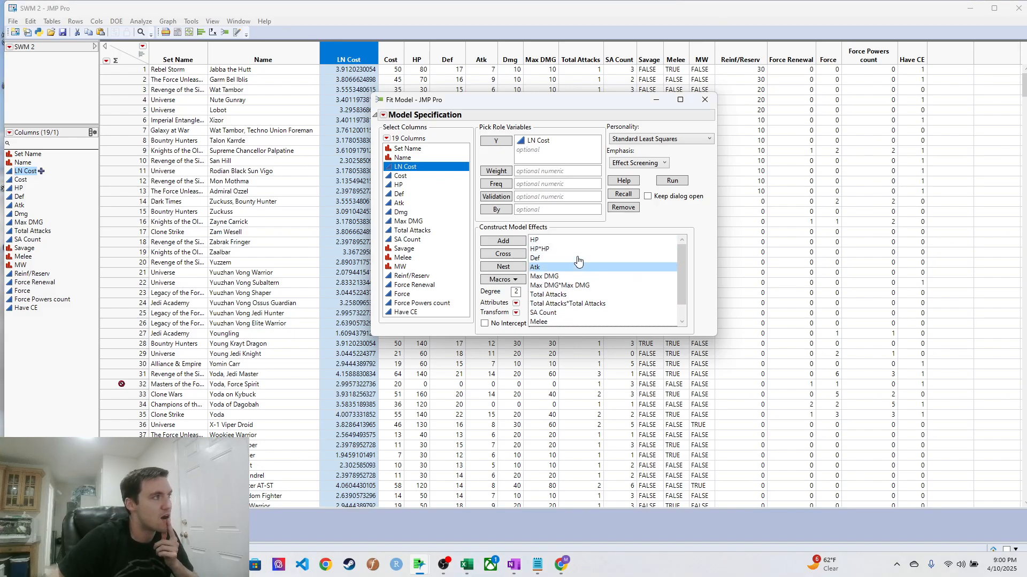
pyautogui.click(581, 277)
pyautogui.click(583, 267)
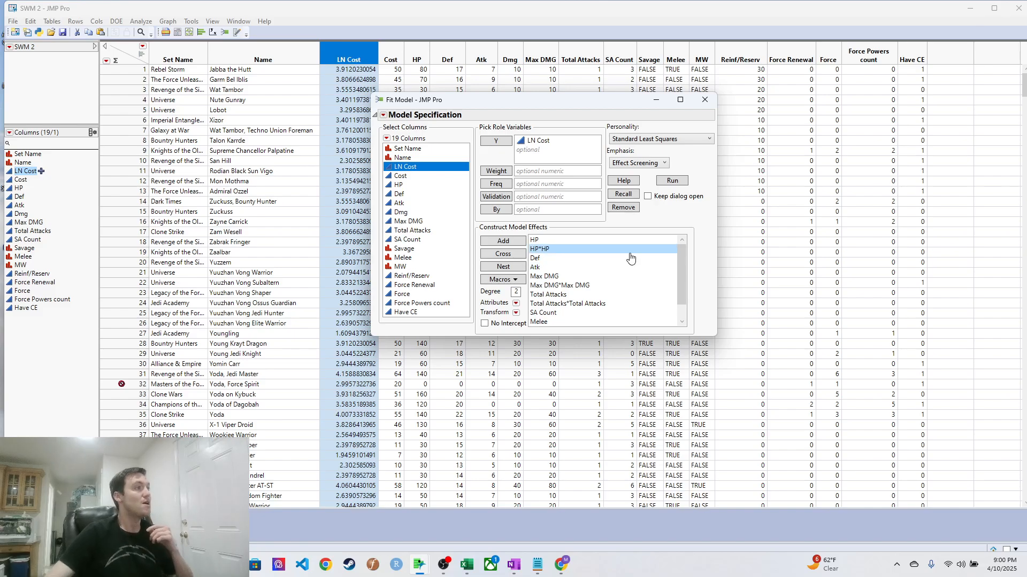
pyautogui.click(680, 180)
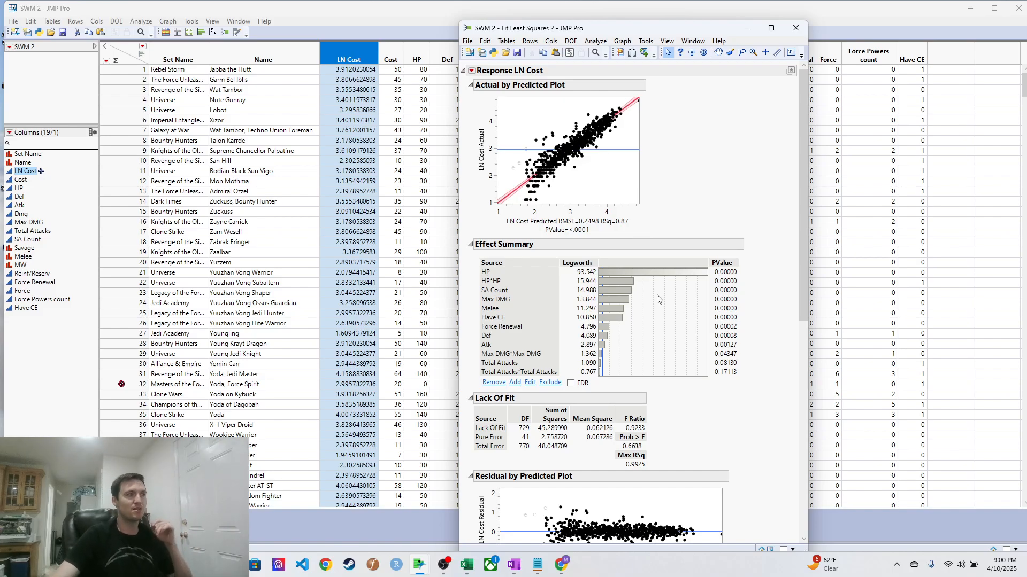
# Review the new LN Cost fit report, save its predicted values to the data table, and minimize the report.
pyautogui.scroll(-3, 714, 430)
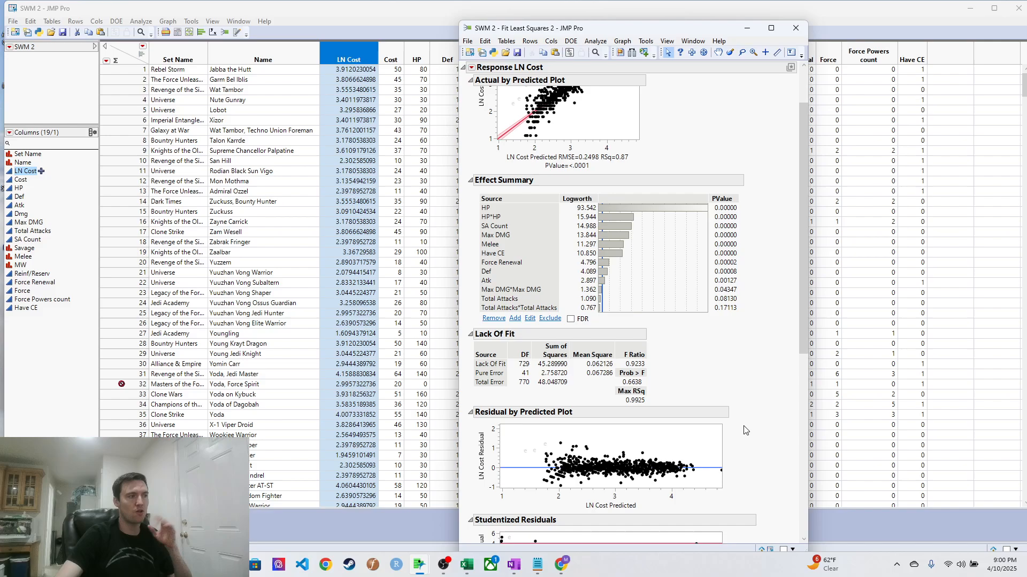
pyautogui.scroll(-9, 747, 431)
pyautogui.scroll(-7, 748, 430)
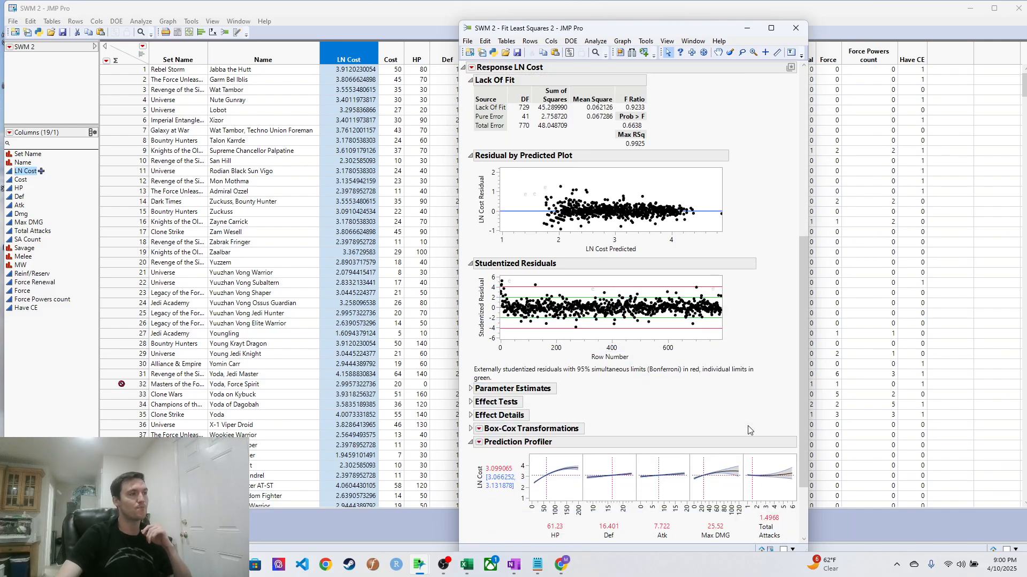
pyautogui.scroll(7, 748, 432)
pyautogui.scroll(12, 749, 432)
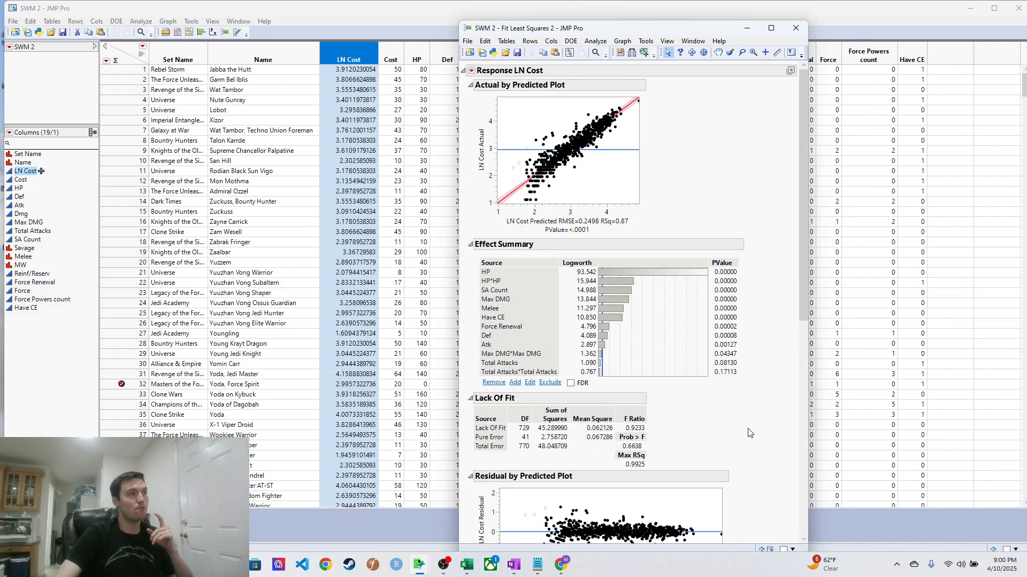
pyautogui.click(471, 73)
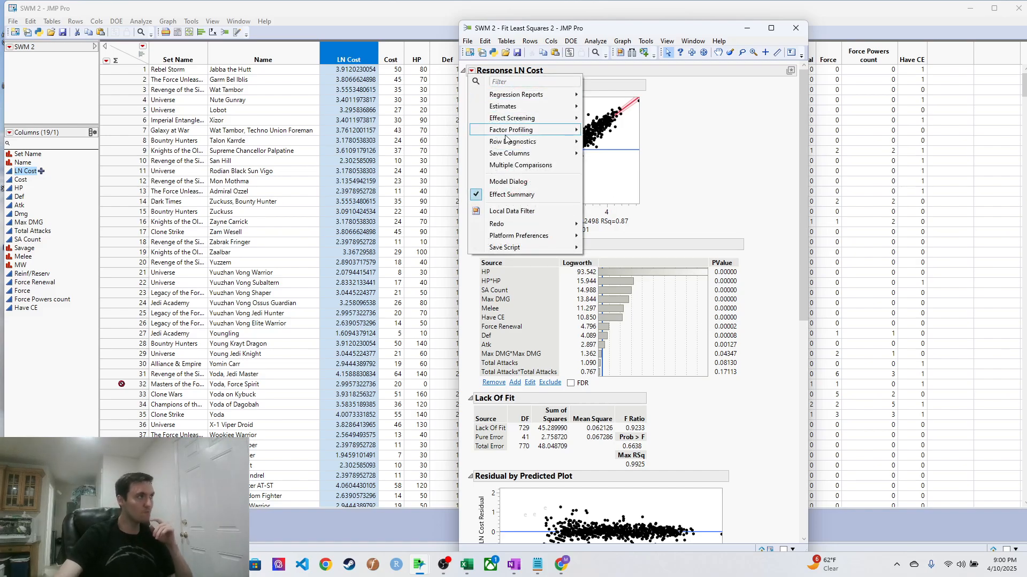
pyautogui.moveTo(534, 154)
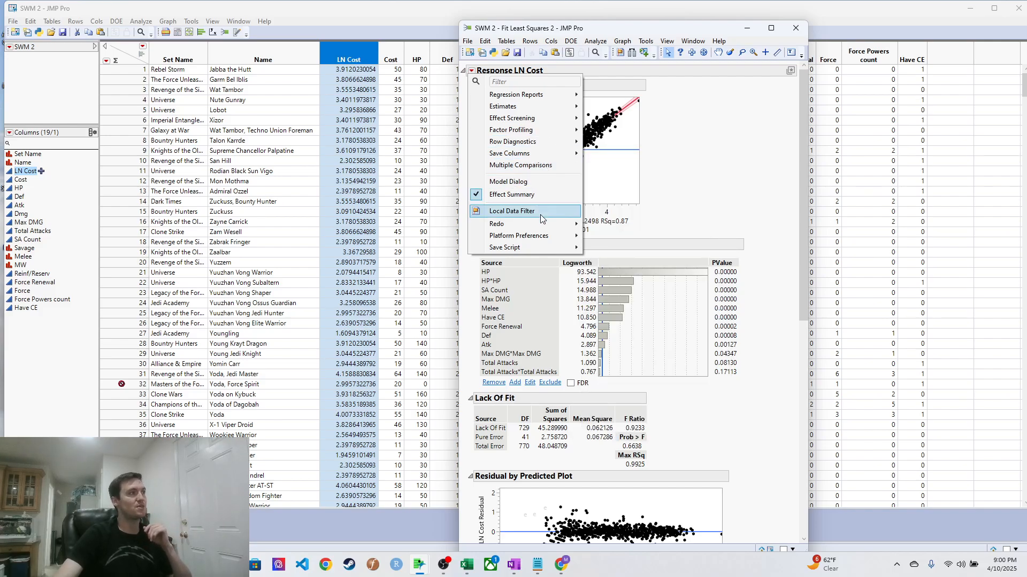
pyautogui.moveTo(539, 227)
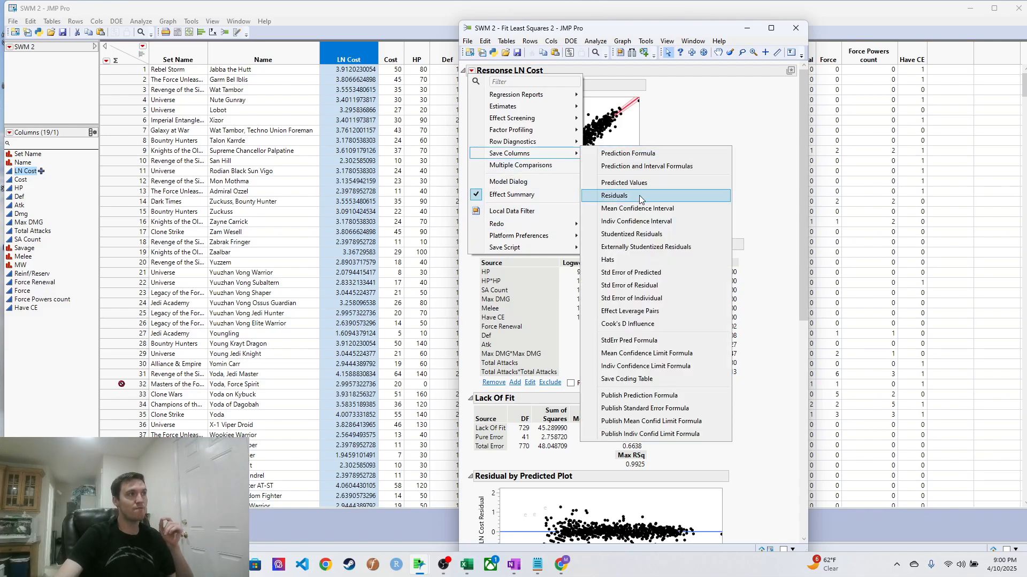
pyautogui.click(643, 184)
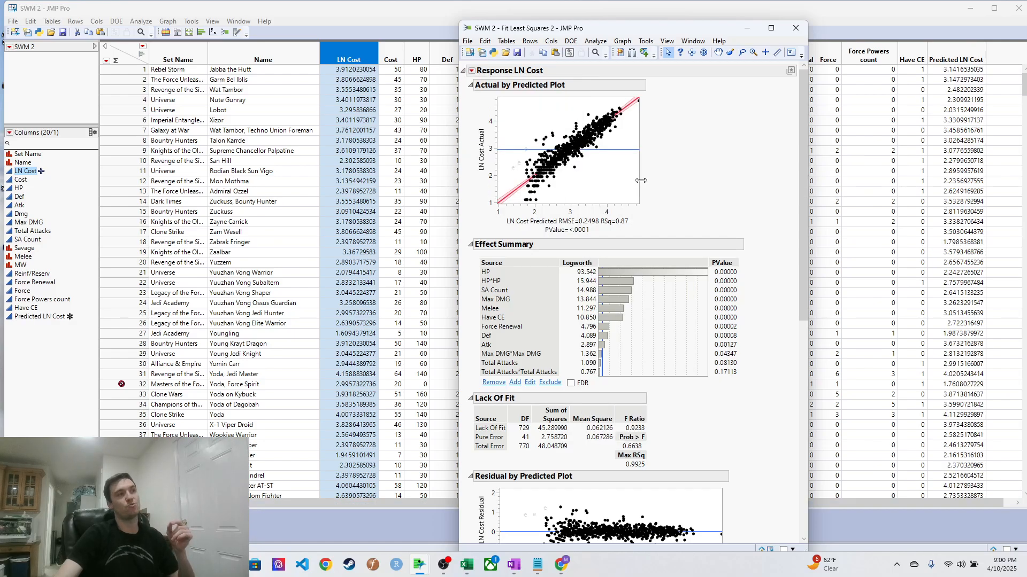
pyautogui.click(748, 29)
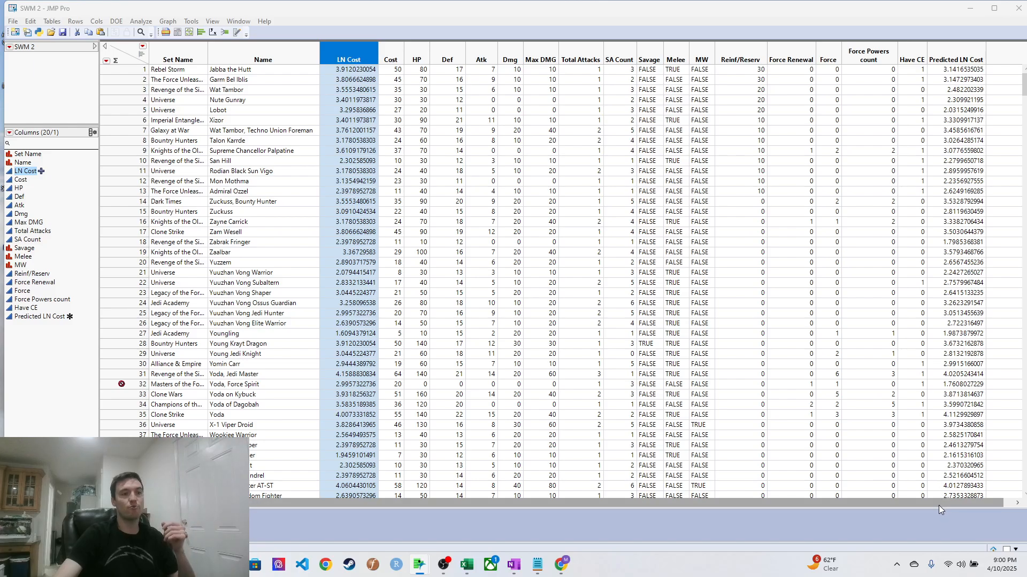
# Add a new column after Predicted LN Cost and give it the formula Exp(Predicted LN Cost).
pyautogui.moveTo(938, 506); pyautogui.dragTo(978, 506)
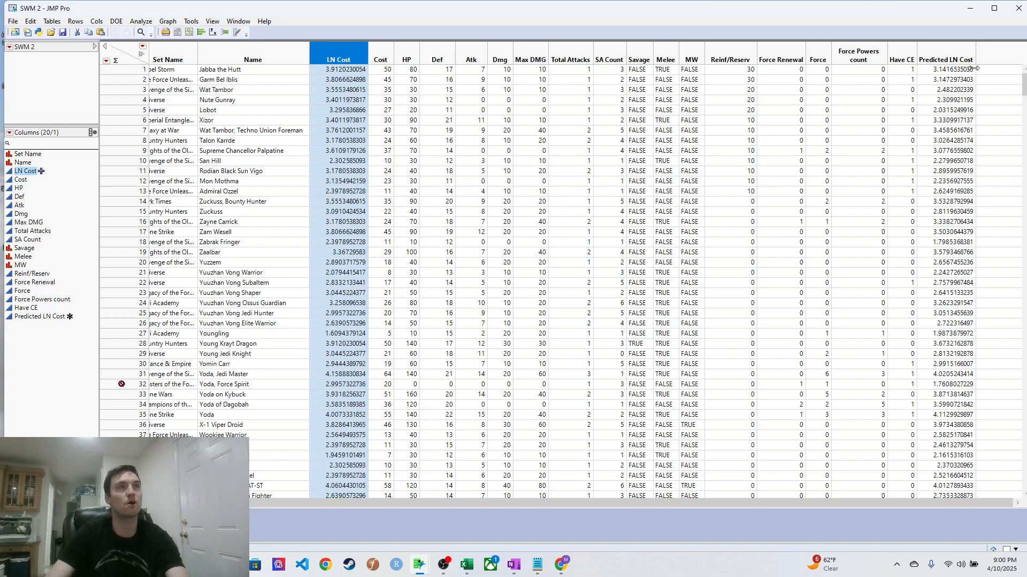
pyautogui.doubleClick(998, 52)
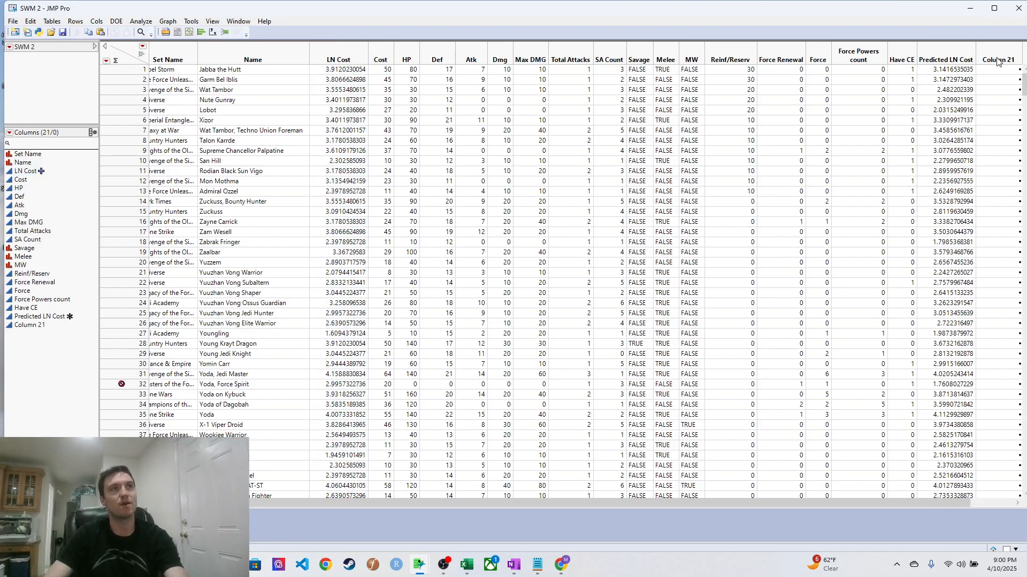
pyautogui.click(998, 51)
pyautogui.rightClick(999, 52)
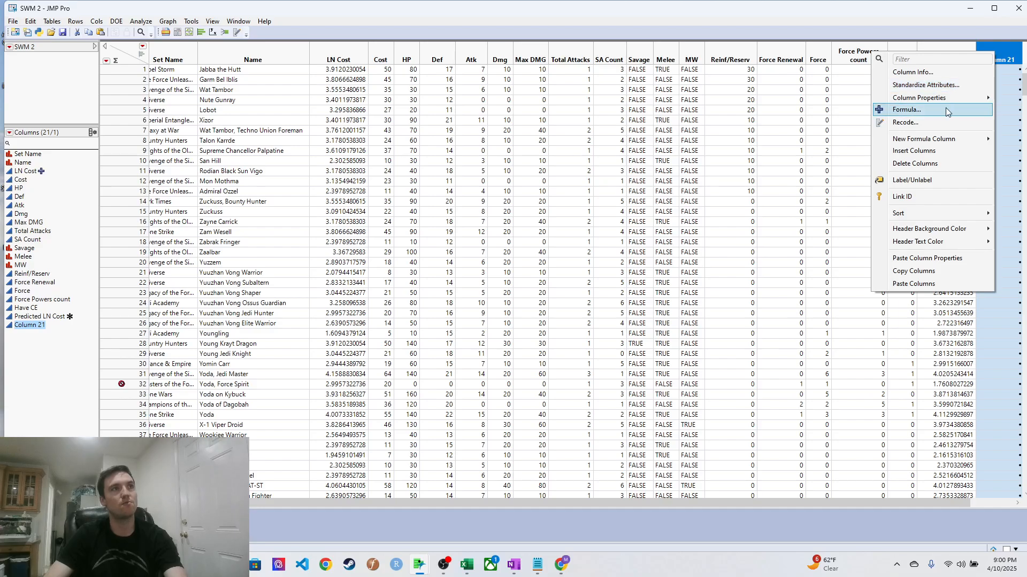
pyautogui.click(945, 108)
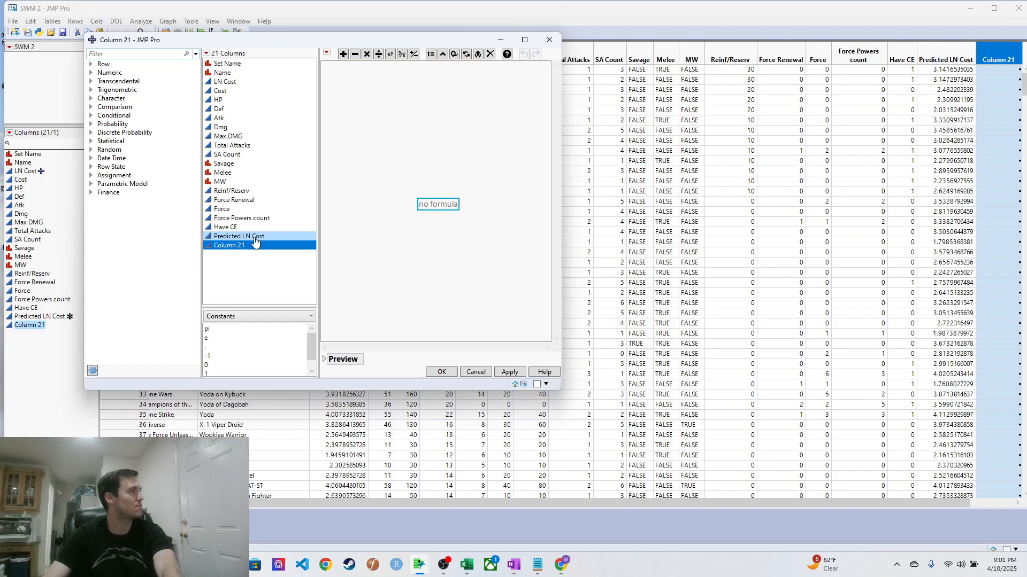
pyautogui.doubleClick(440, 205)
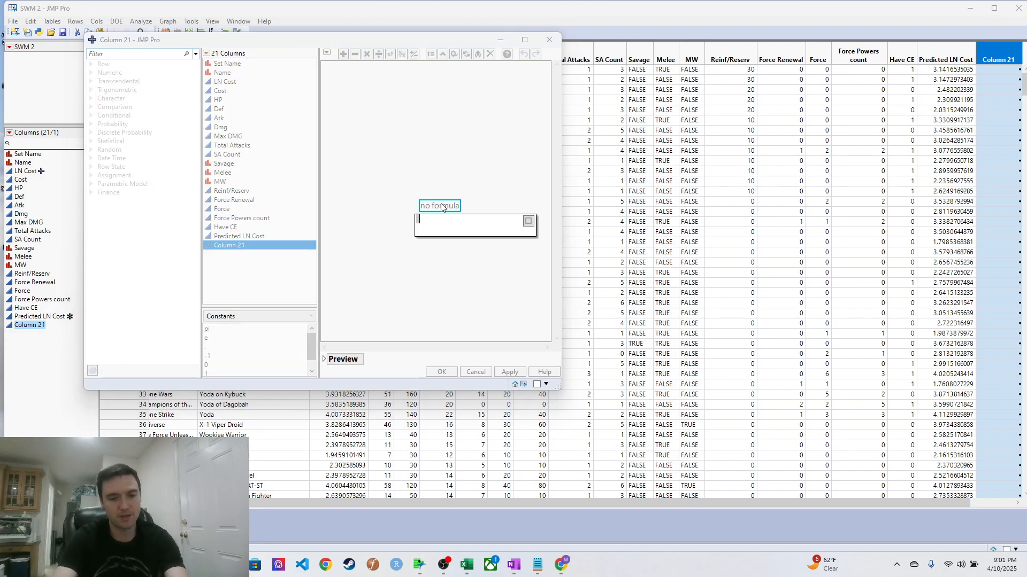
pyautogui.write('exp()')
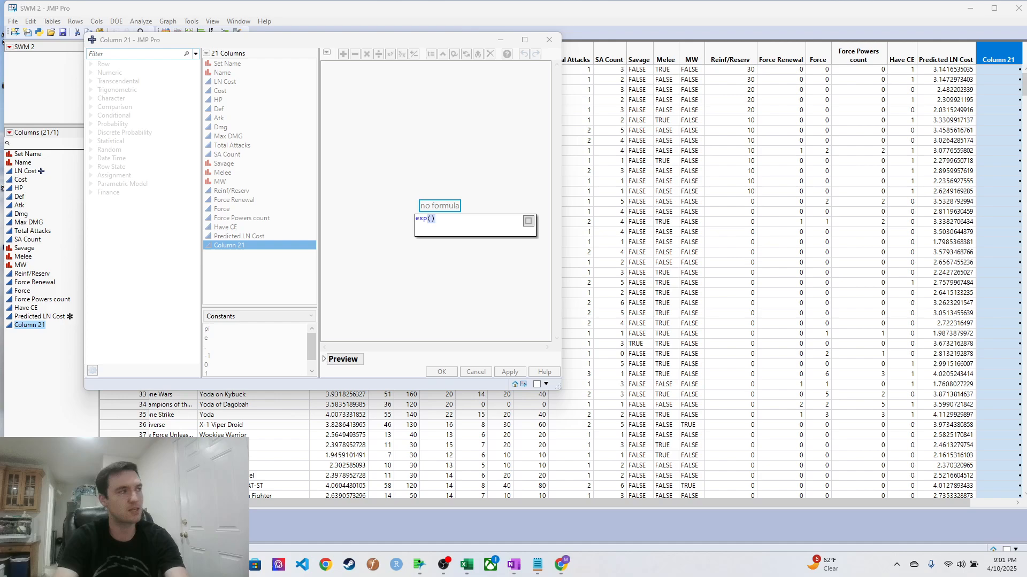
pyautogui.press('Return')
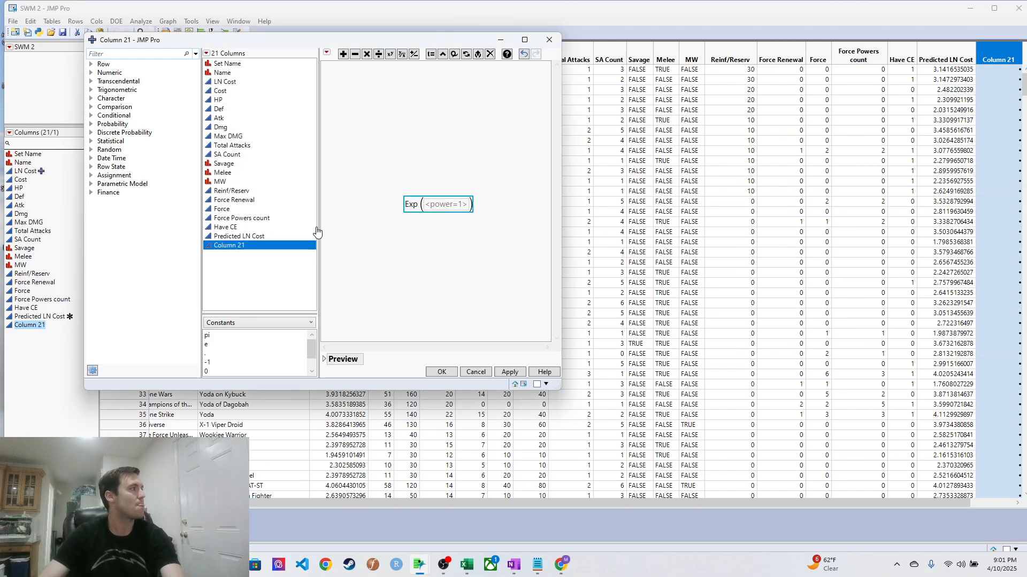
pyautogui.moveTo(251, 237); pyautogui.dragTo(439, 207)
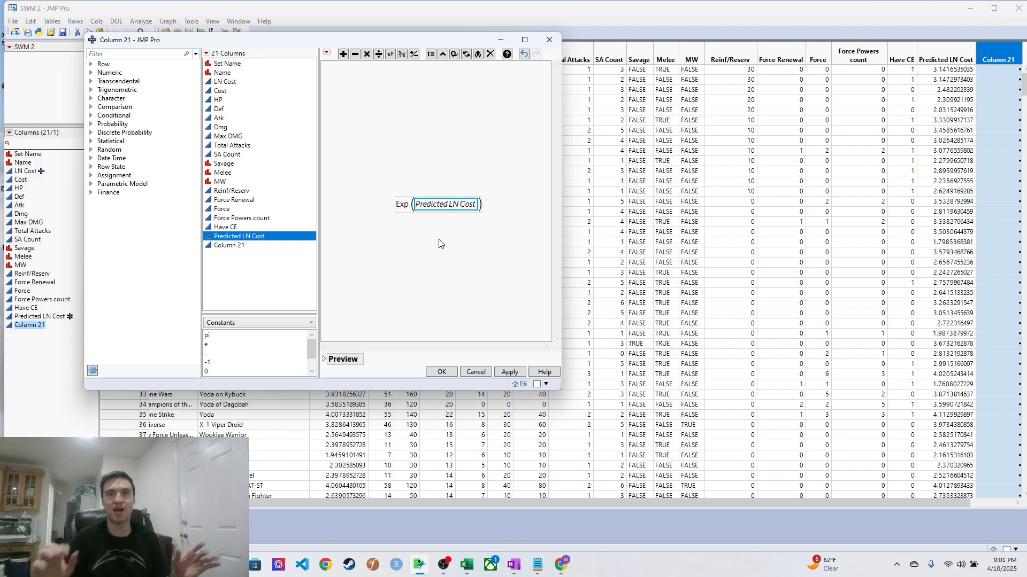
pyautogui.click(509, 374)
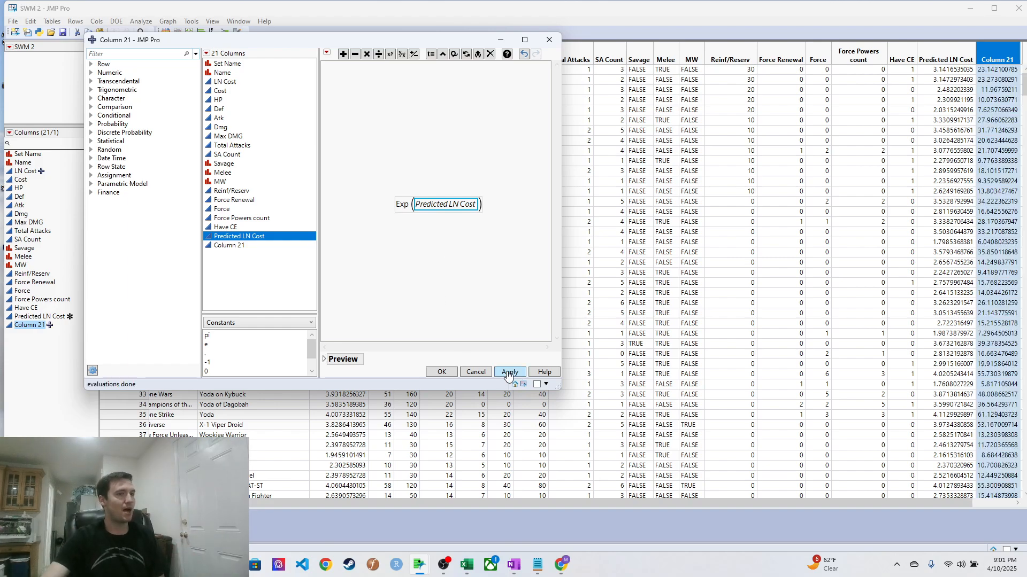
pyautogui.click(452, 373)
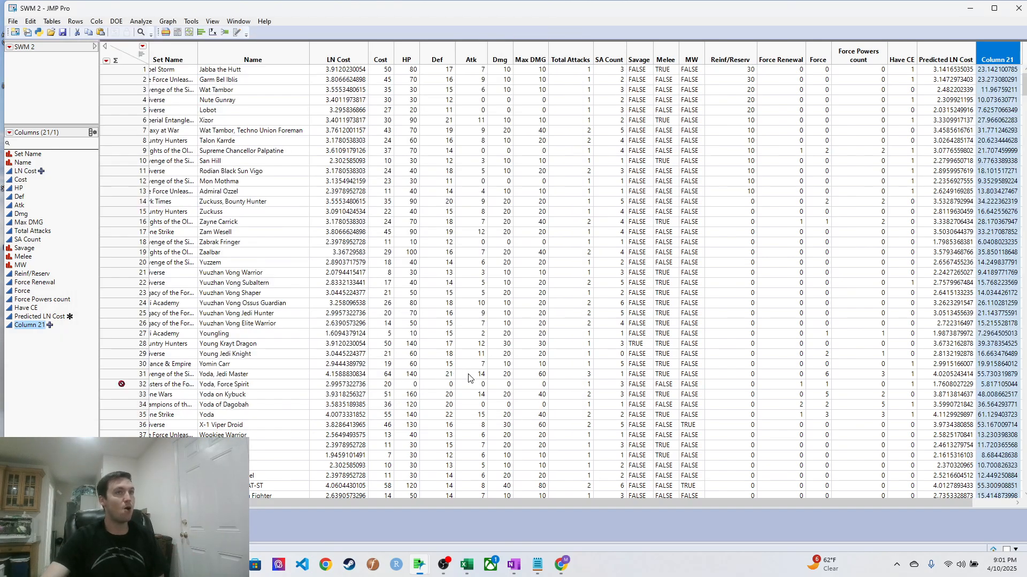
# Rename the new formula column as "Cost Prediction pre reserves".
pyautogui.rightClick(1004, 56)
pyautogui.moveTo(960, 104)
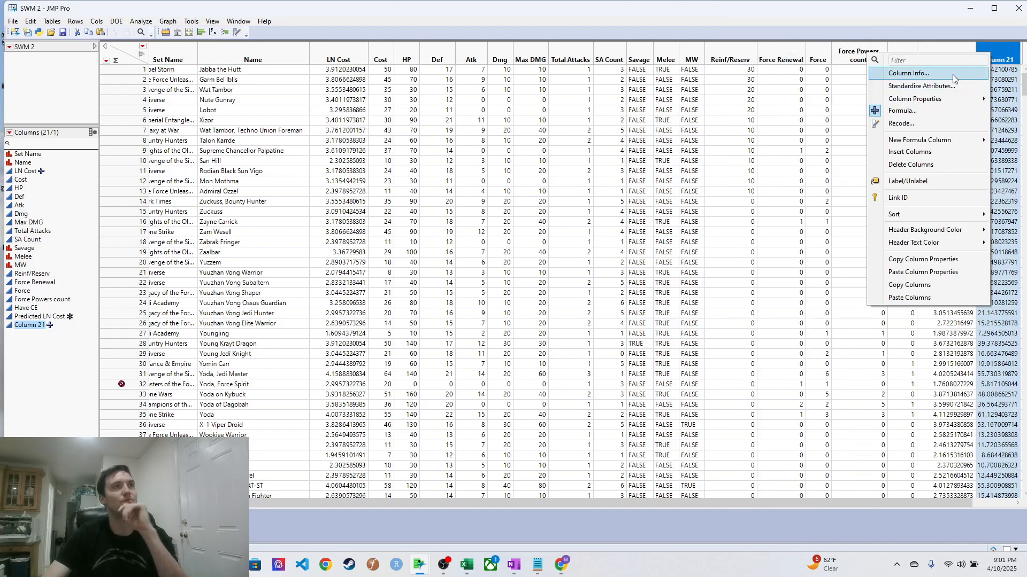
pyautogui.click(952, 75)
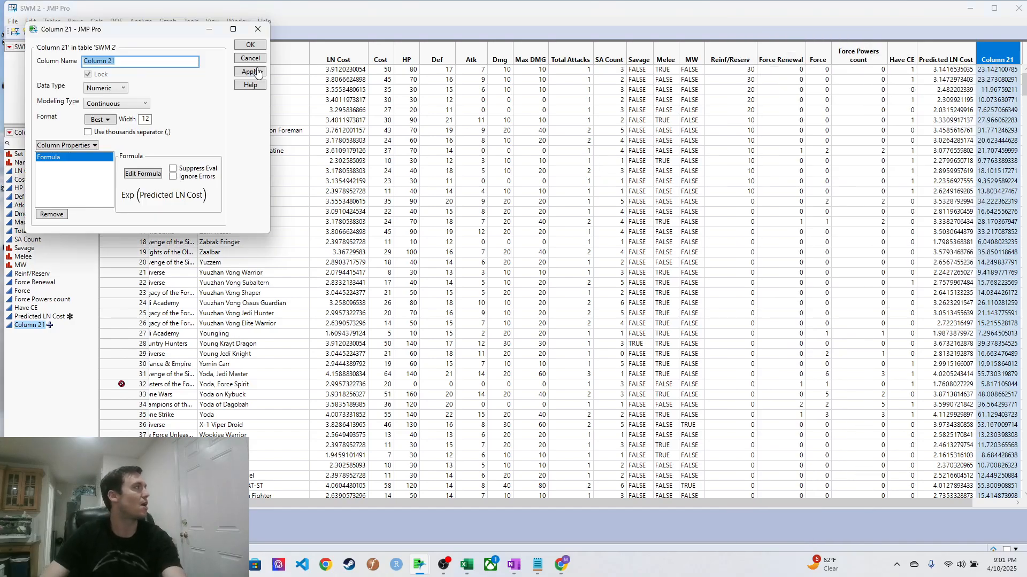
pyautogui.moveTo(184, 34); pyautogui.dragTo(657, 97)
pyautogui.click(616, 123)
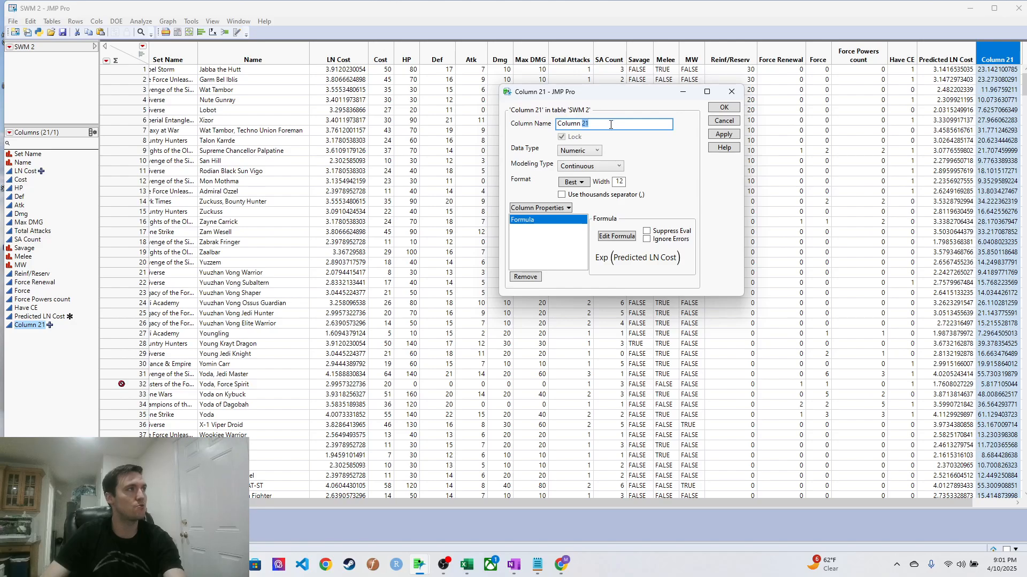
pyautogui.press('BackSpace')
pyautogui.press('BackSpace')
pyautogui.press('BackSpace')
pyautogui.press('BackSpace')
pyautogui.press('BackSpace')
pyautogui.press('BackSpace')
pyautogui.press('BackSpace')
pyautogui.press('BackSpace')
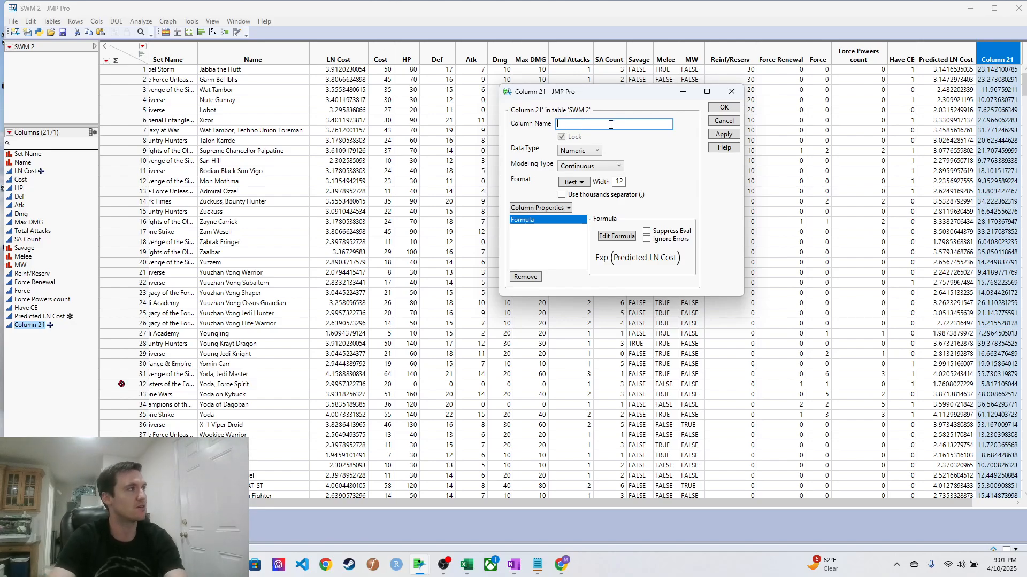
pyautogui.write('Cost')
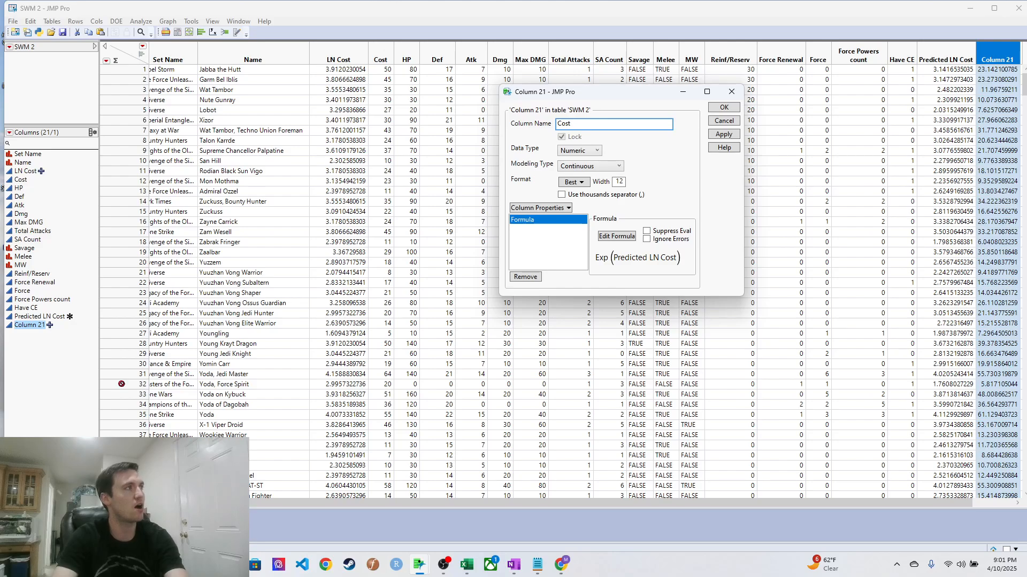
pyautogui.write(' Prediction ')
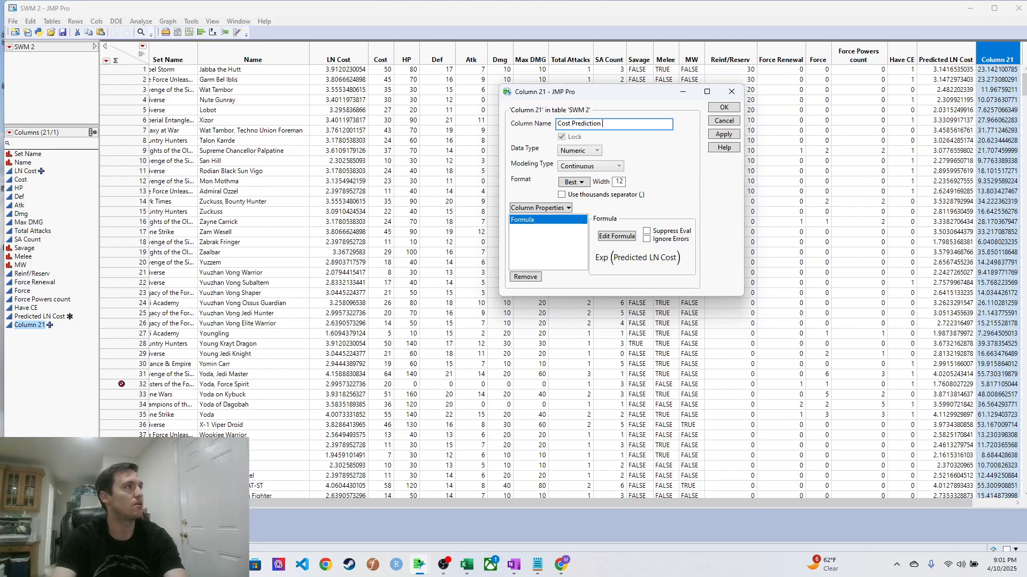
pyautogui.write('pre')
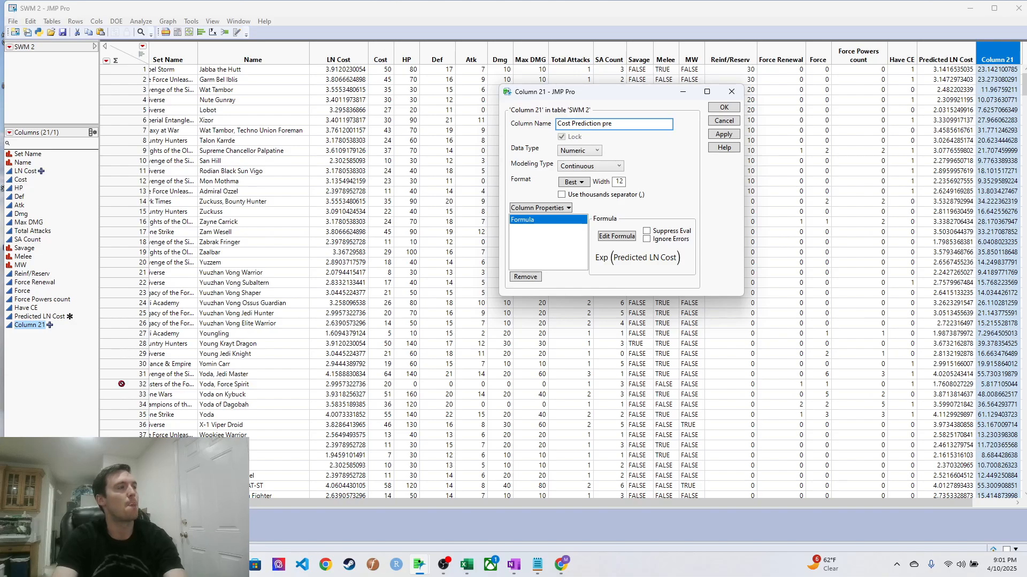
pyautogui.write(' REser')
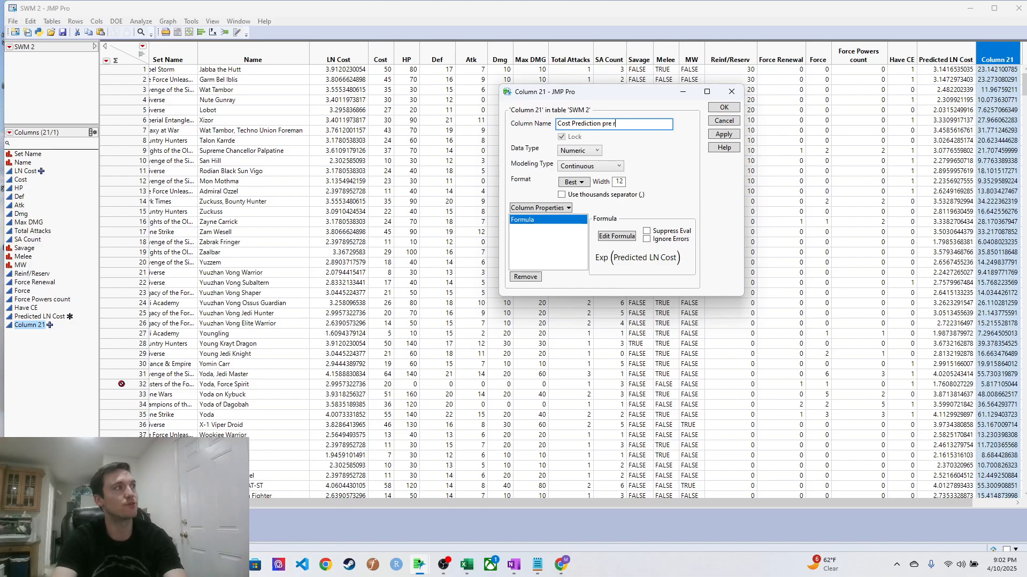
pyautogui.write('ves')
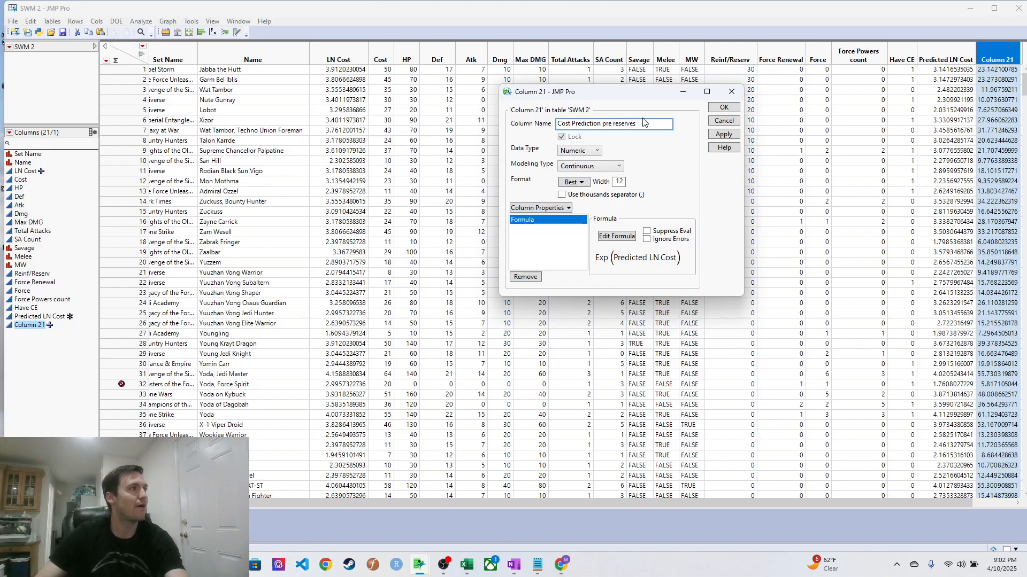
pyautogui.click(724, 108)
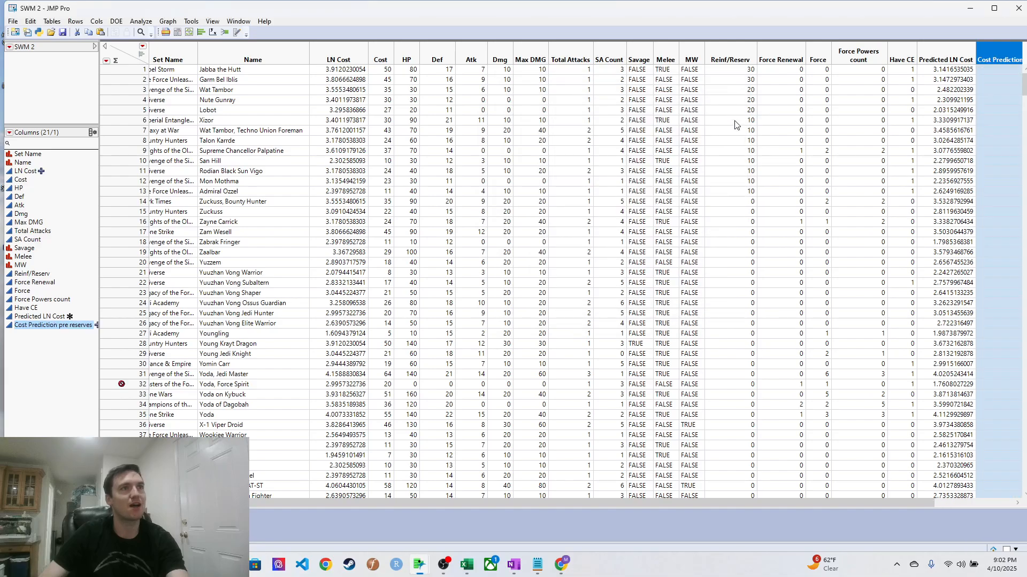
# Compare the first row's Predicted LN Cost with its Cost Prediction pre reserves value.
pyautogui.click(960, 73)
pyautogui.moveTo(901, 503); pyautogui.dragTo(986, 503)
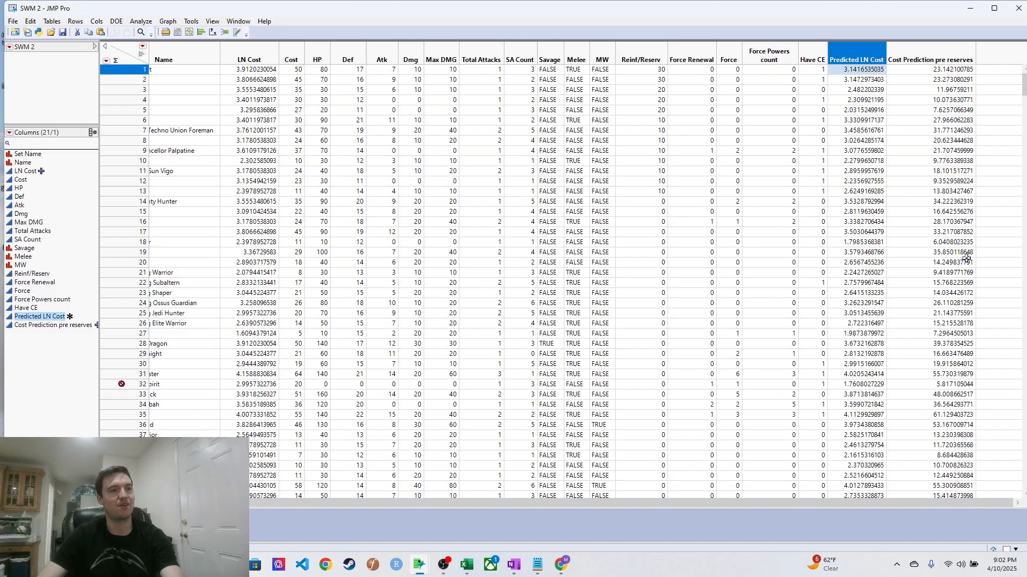
pyautogui.click(932, 71)
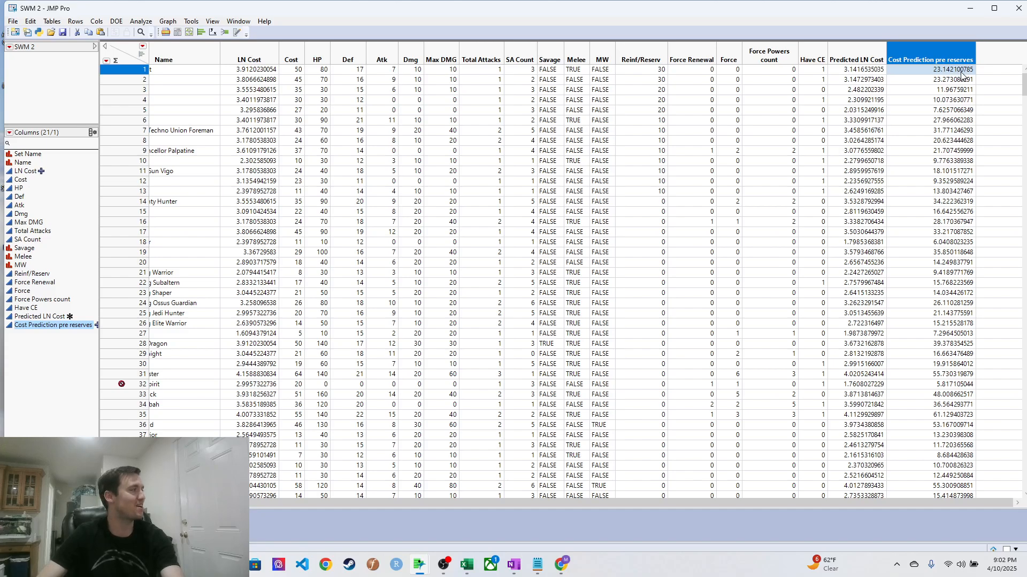
# Shorten the number display of the Cost Prediction pre reserves column.
pyautogui.rightClick(953, 47)
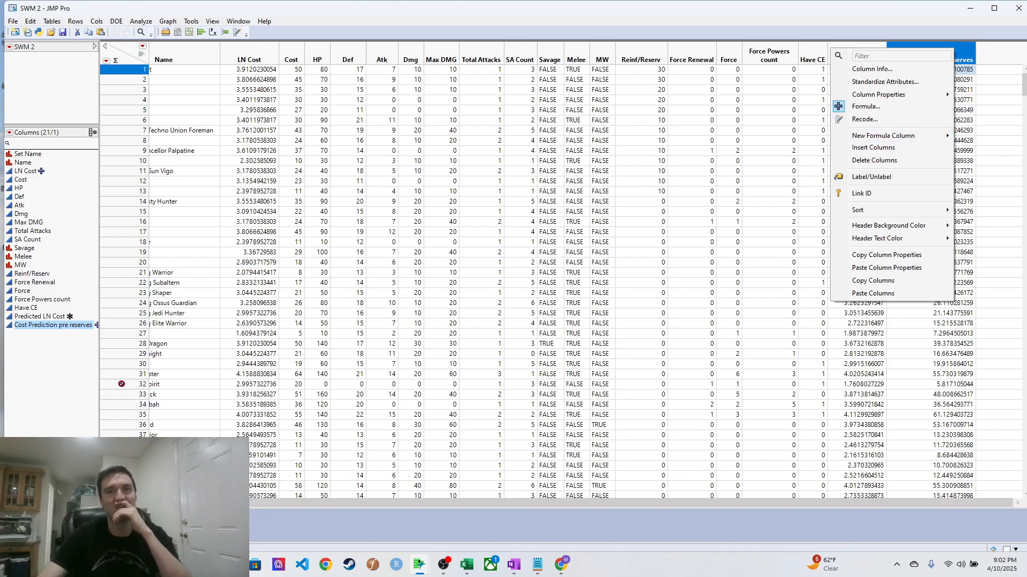
pyautogui.press('Escape')
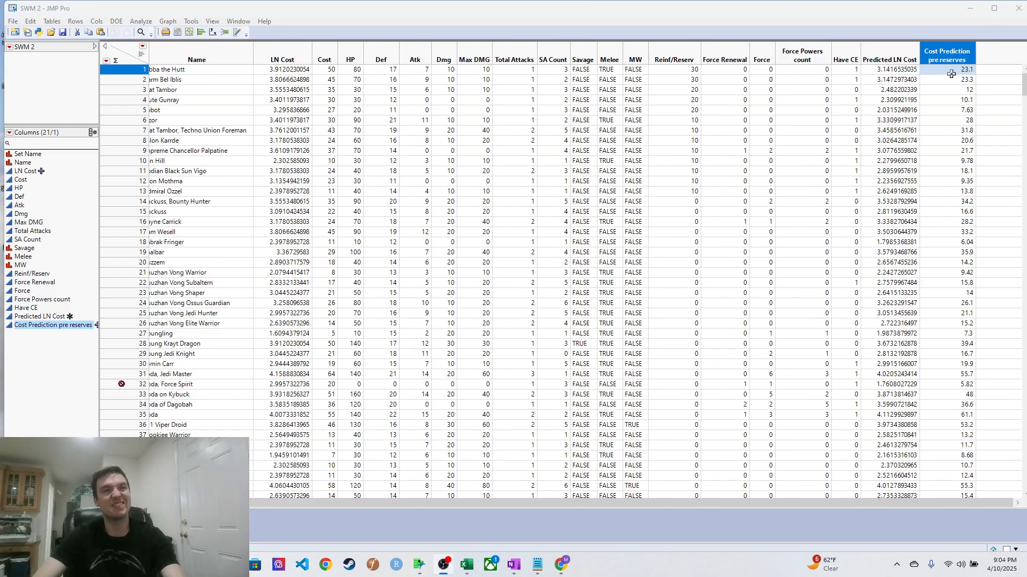
# Insert a new numeric column before Cost and name it "Predicted Cost".
pyautogui.moveTo(701, 505); pyautogui.dragTo(618, 507)
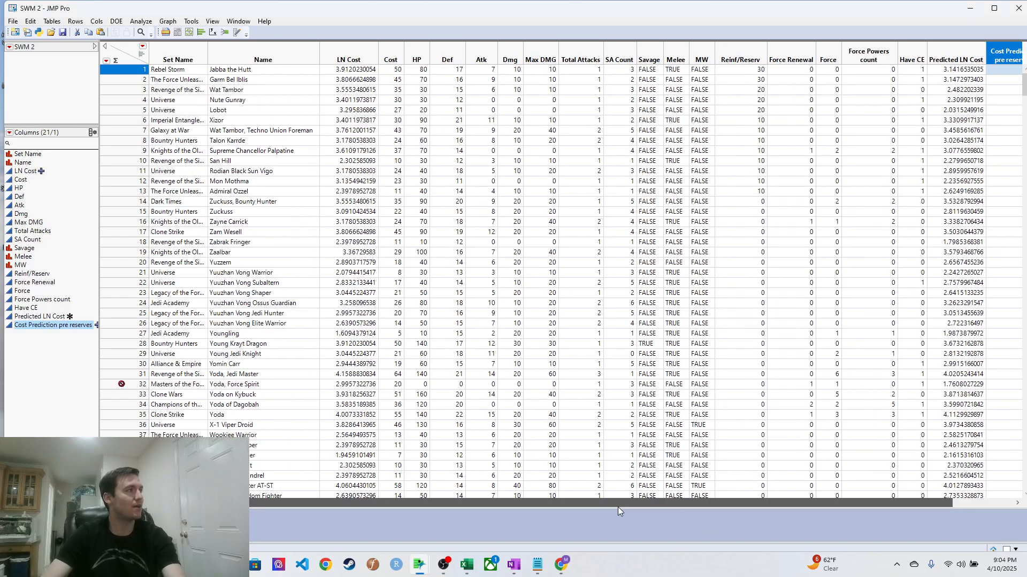
pyautogui.click(390, 59)
pyautogui.rightClick(391, 60)
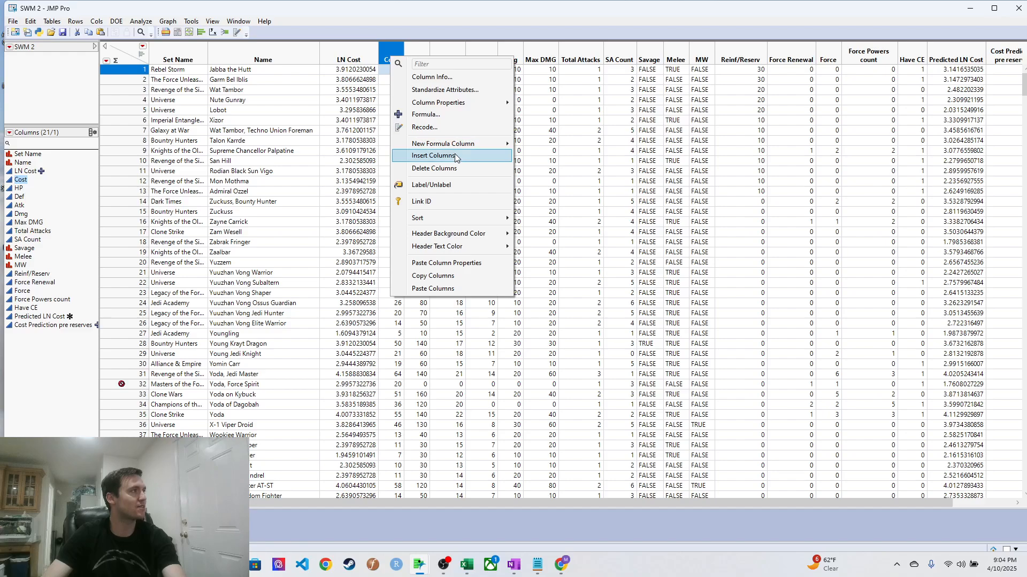
pyautogui.click(455, 155)
pyautogui.doubleClick(406, 49)
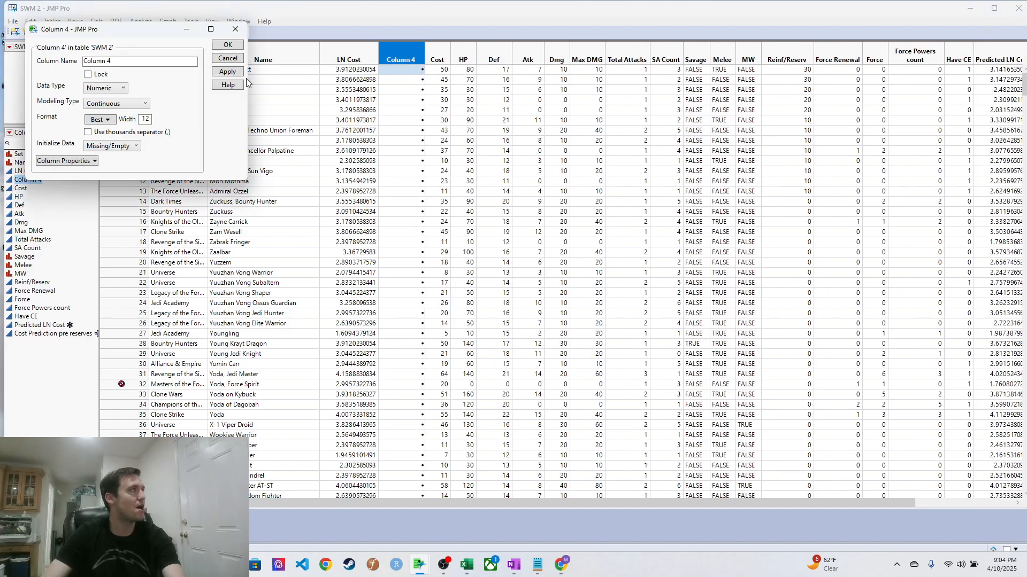
pyautogui.tripleClick(153, 66)
pyautogui.write('Pr')
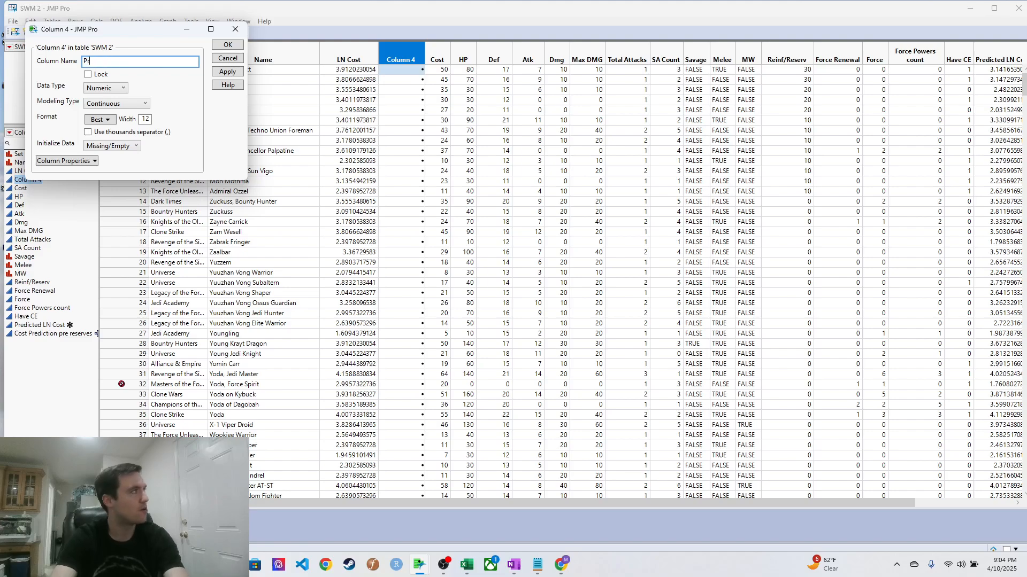
pyautogui.write('edict')
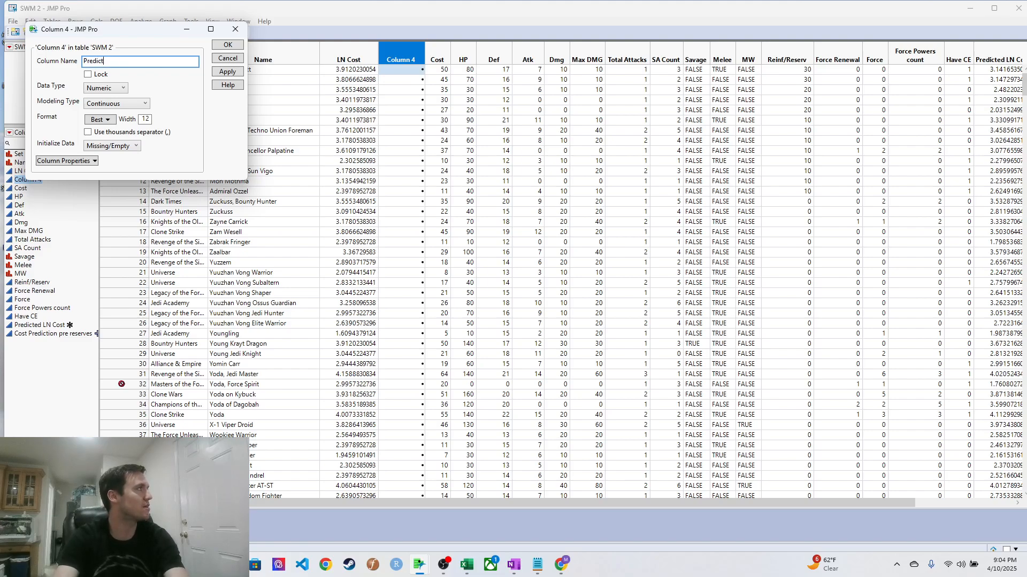
pyautogui.write('ed Cost')
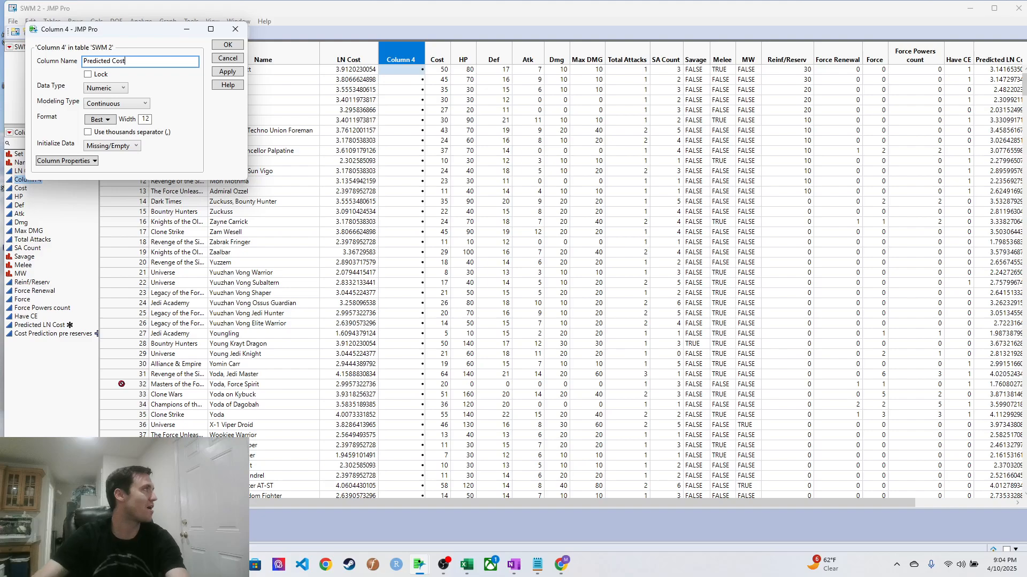
pyautogui.click(229, 45)
# Give the Predicted Cost column the formula Cost Prediction pre reserves + Reinf/Reserv.
pyautogui.rightClick(405, 53)
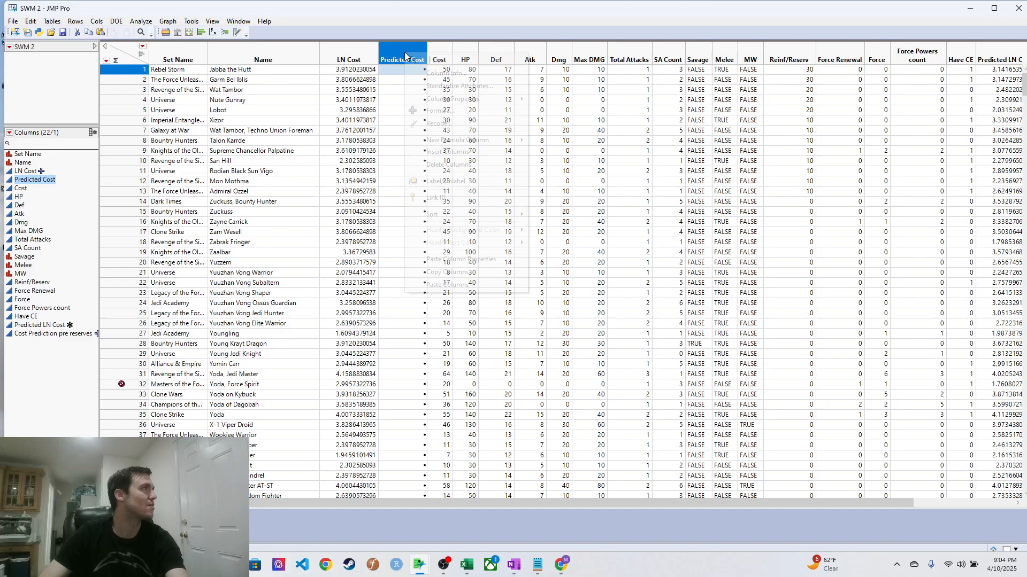
pyautogui.click(440, 111)
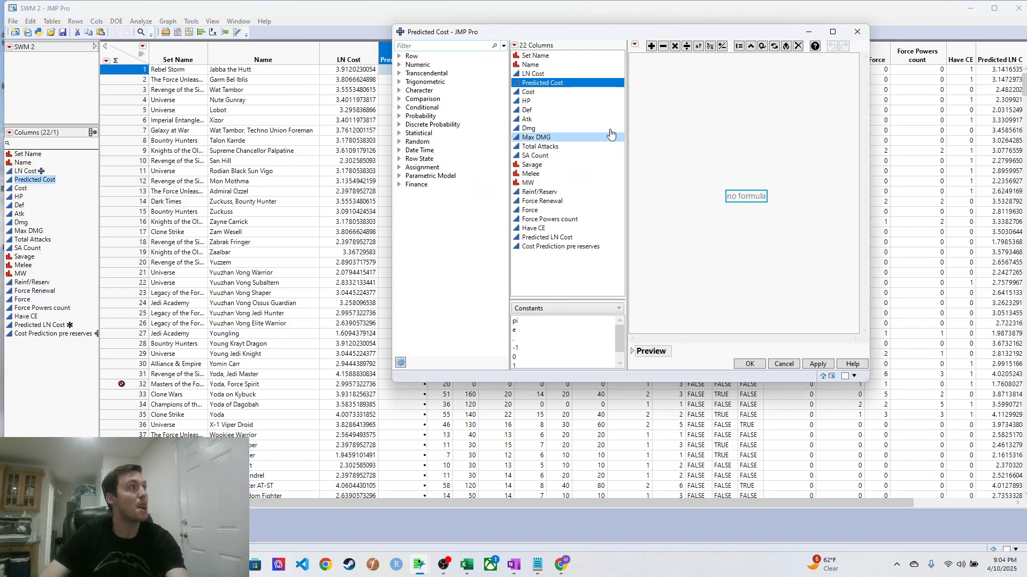
pyautogui.click(562, 246)
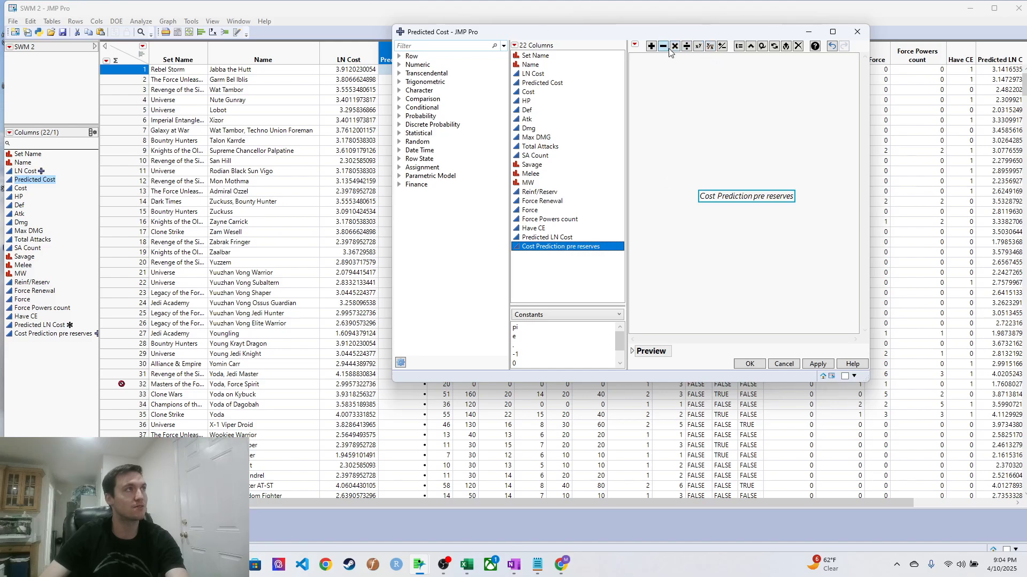
pyautogui.click(652, 47)
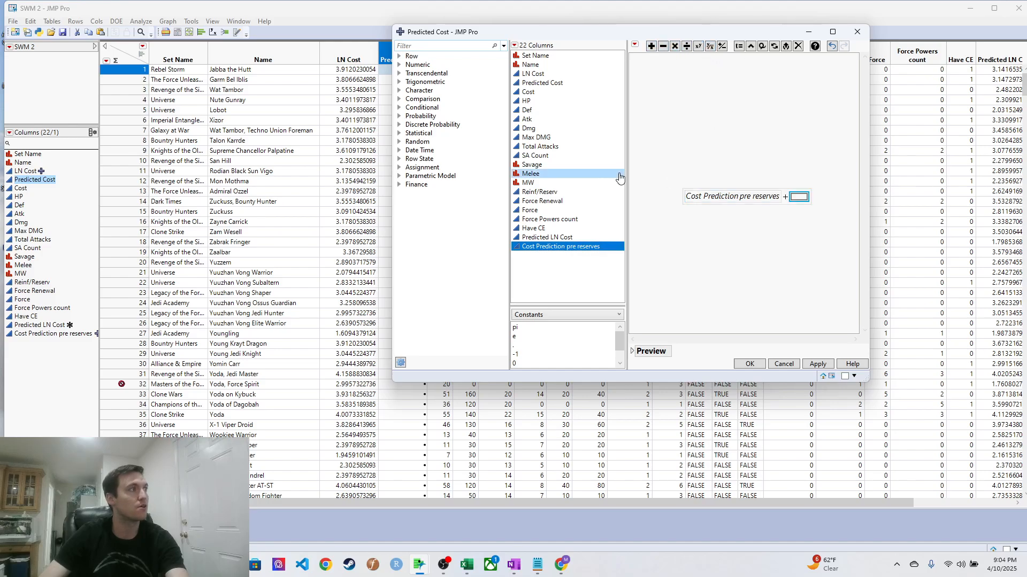
pyautogui.click(579, 193)
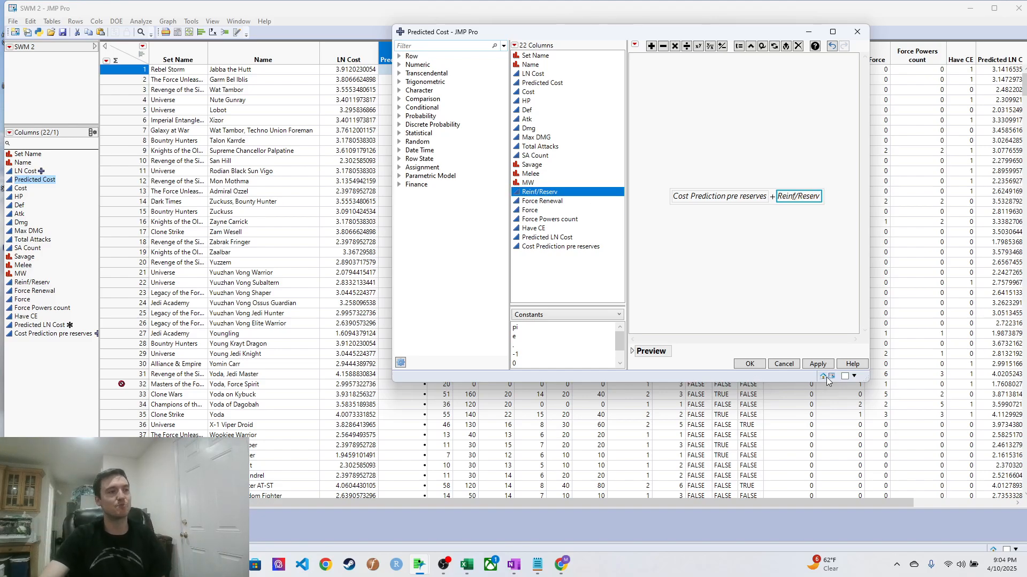
pyautogui.click(818, 365)
pyautogui.click(751, 365)
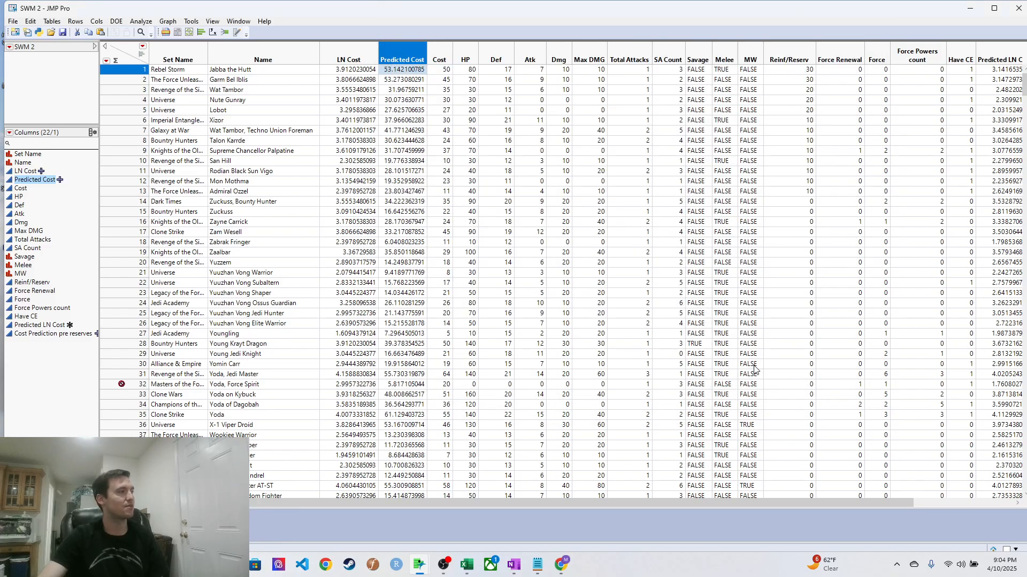
# Set the display format width of the Predicted Cost column to 4.
pyautogui.rightClick(418, 63)
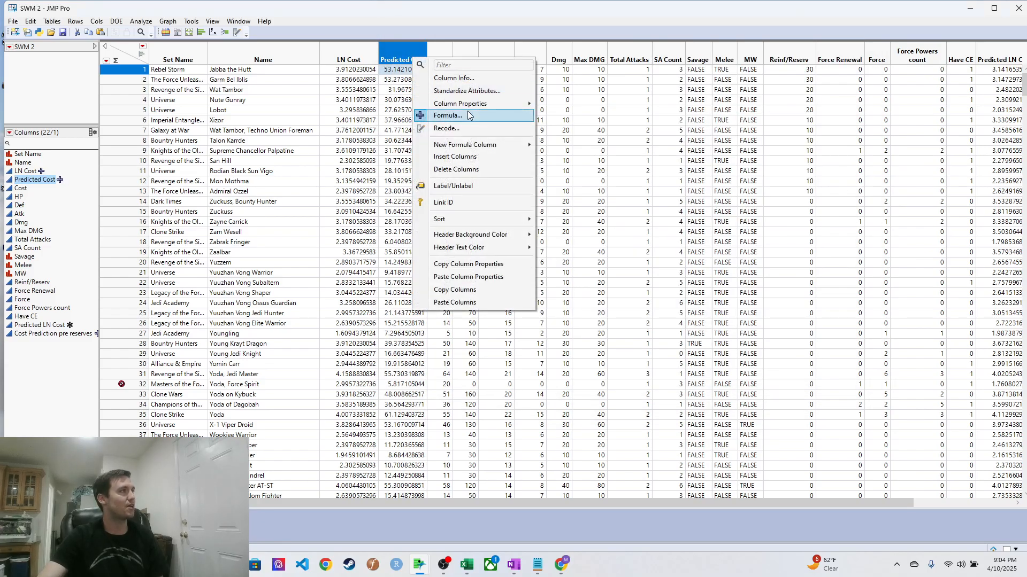
pyautogui.click(465, 79)
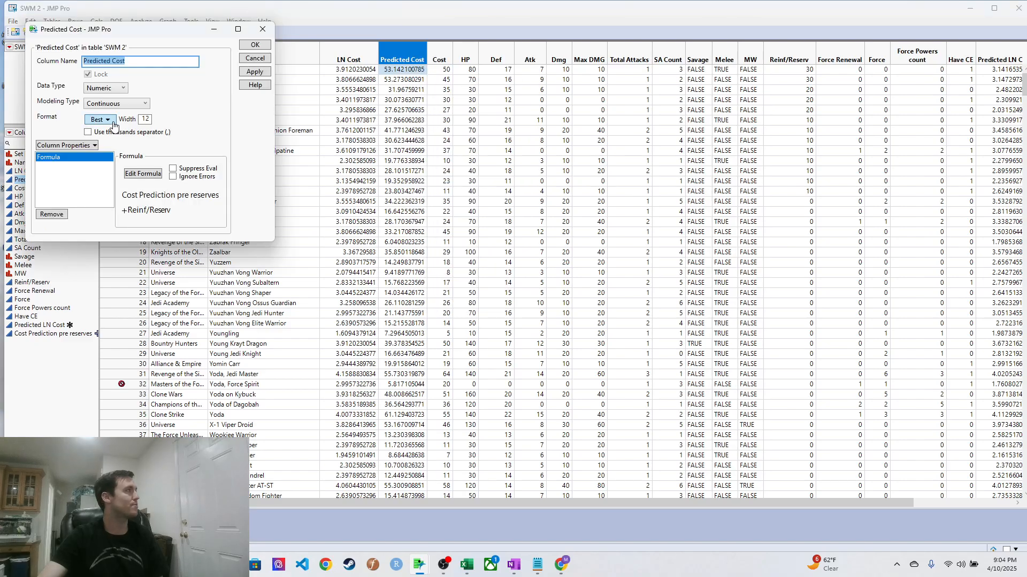
pyautogui.doubleClick(147, 122)
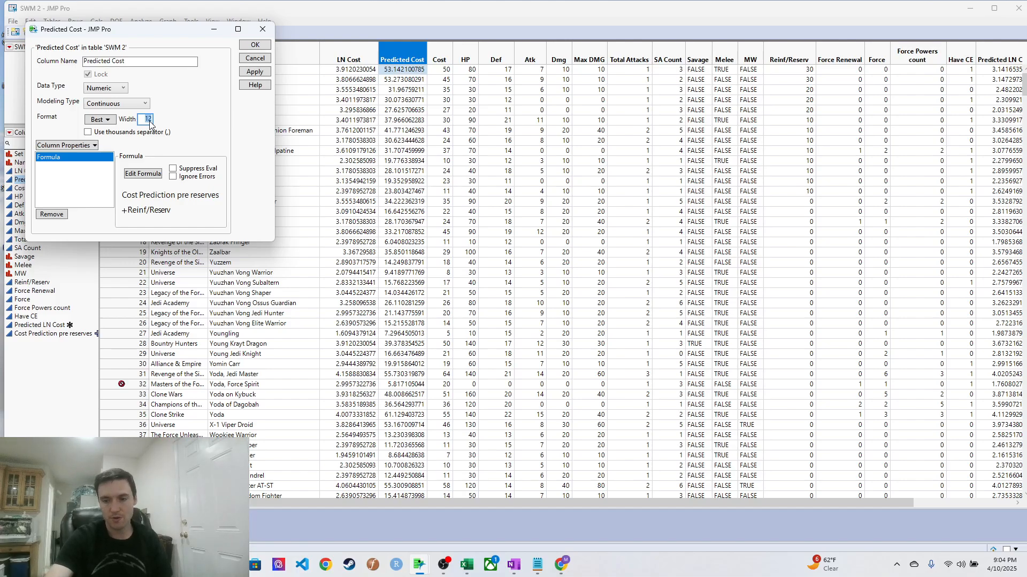
pyautogui.write('4')
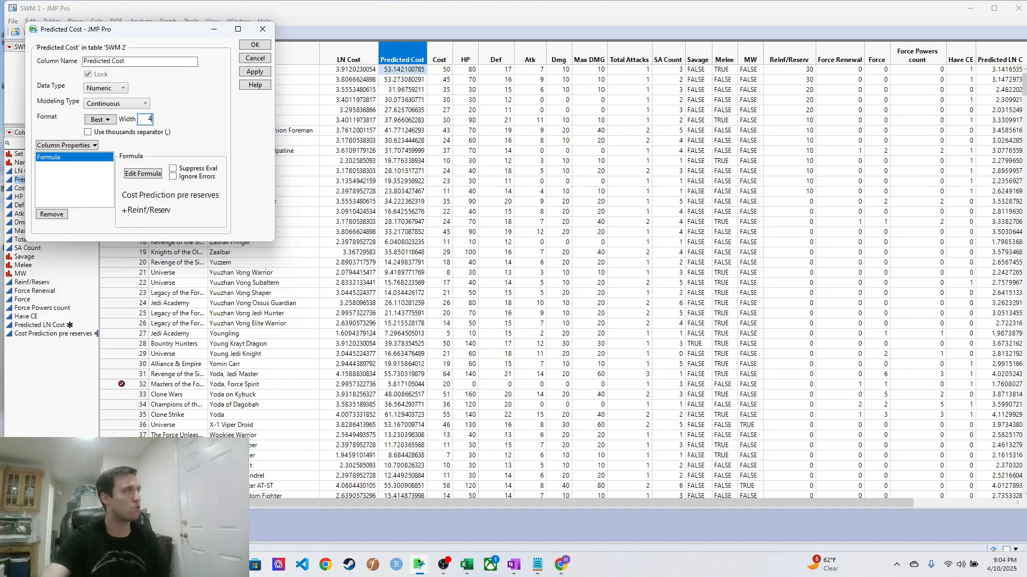
pyautogui.click(249, 46)
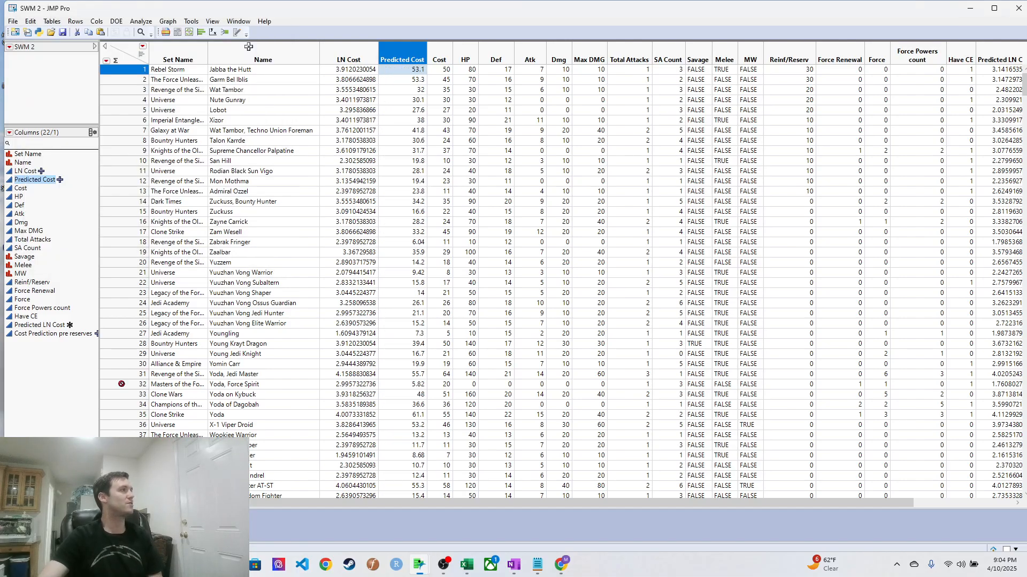
# Compare the first row's Predicted Cost with its actual Cost.
pyautogui.click(449, 81)
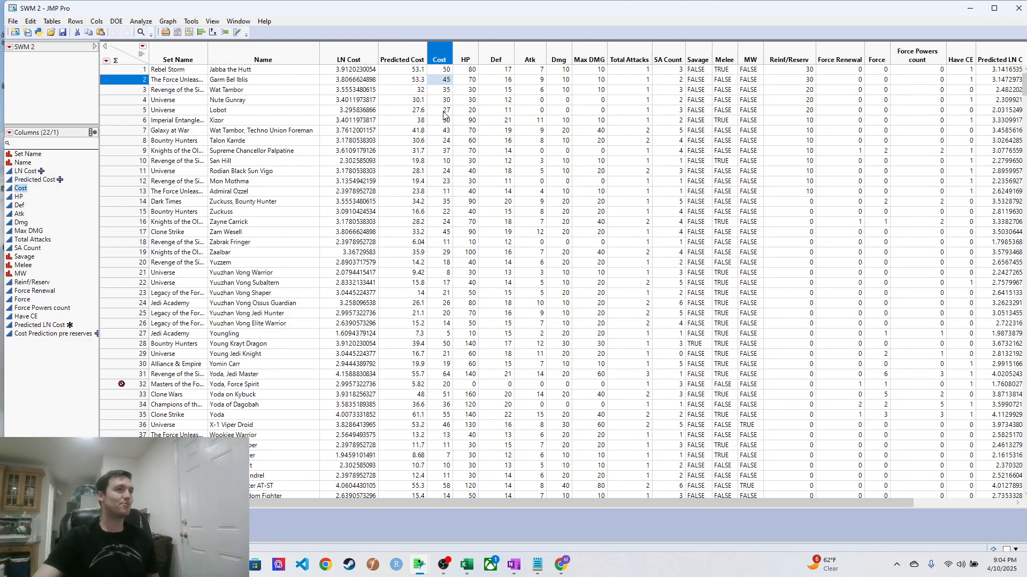
pyautogui.click(403, 70)
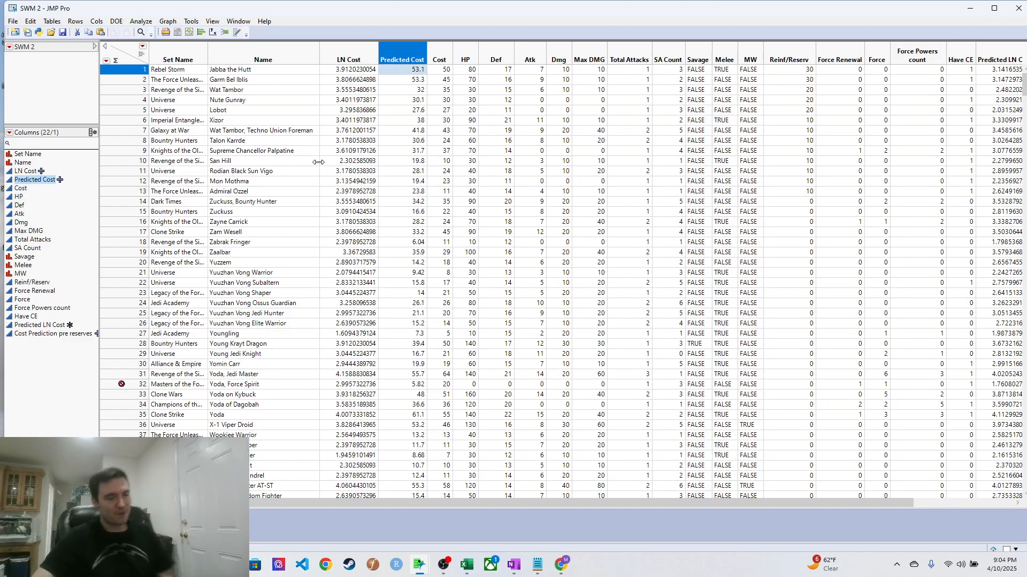
pyautogui.click(272, 71)
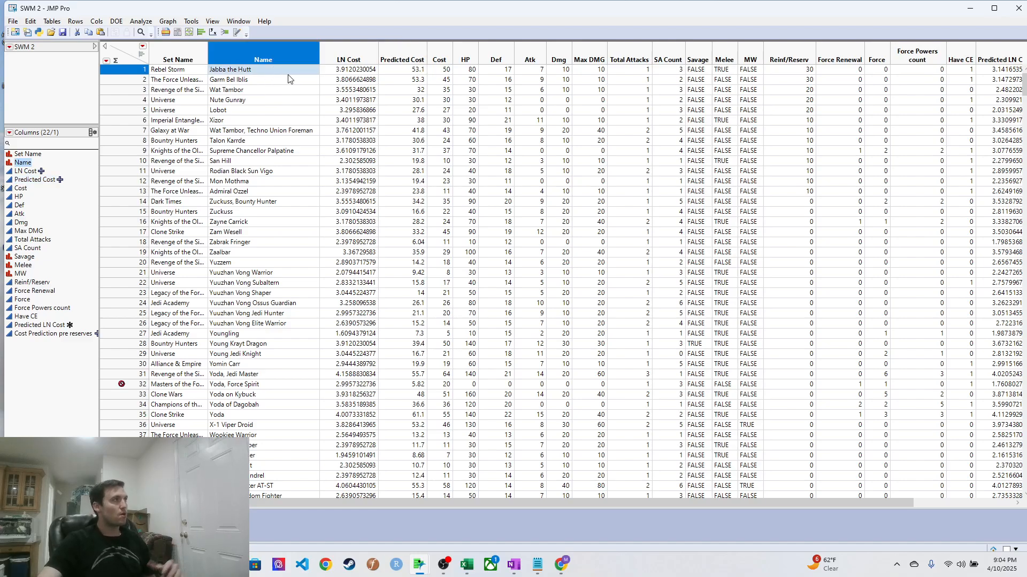
pyautogui.click(441, 74)
pyautogui.click(404, 73)
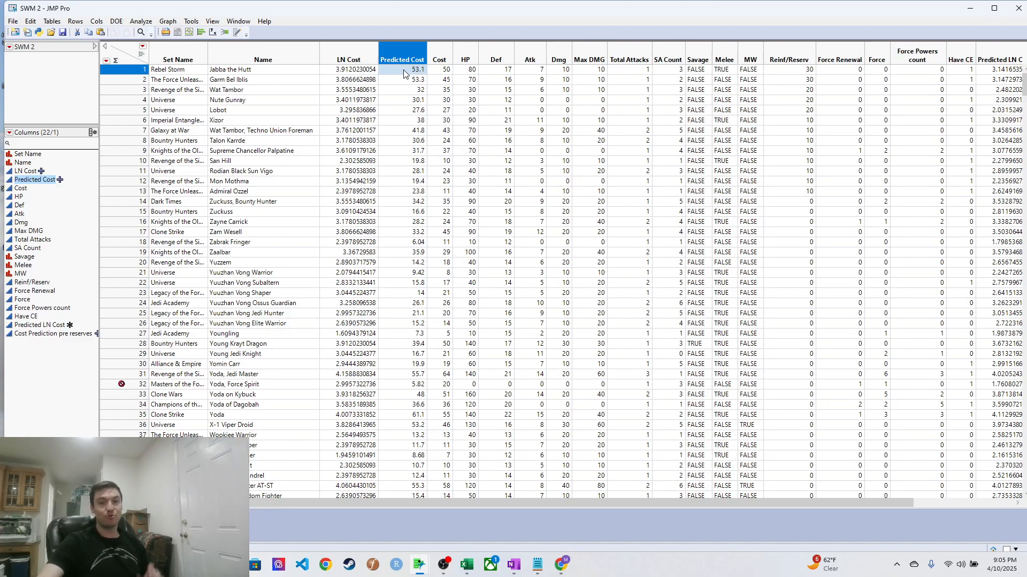
# Compare Predicted Cost with actual Cost row by row for rows 2 to 11, and for row 33.
pyautogui.click(444, 81)
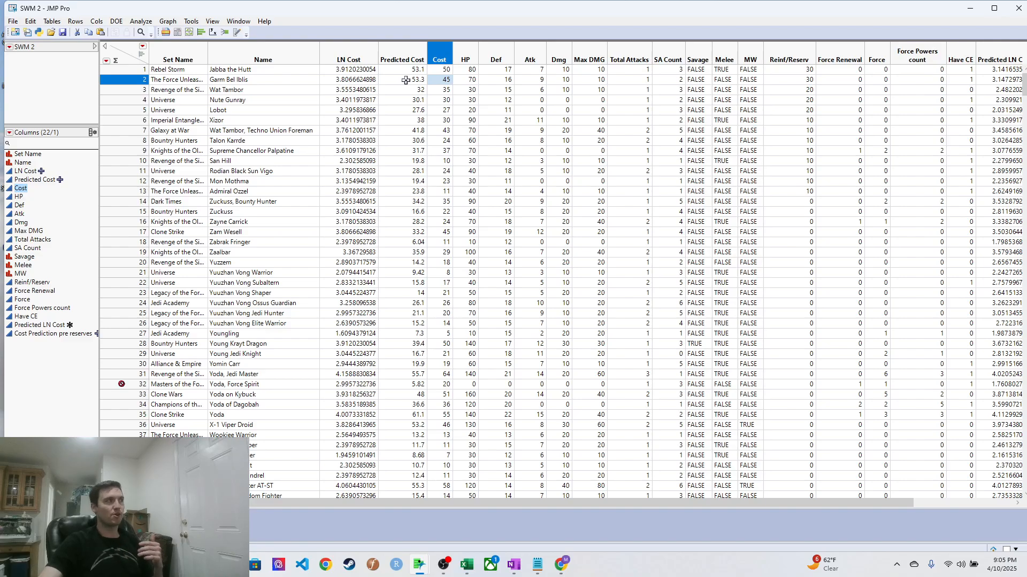
pyautogui.click(440, 91)
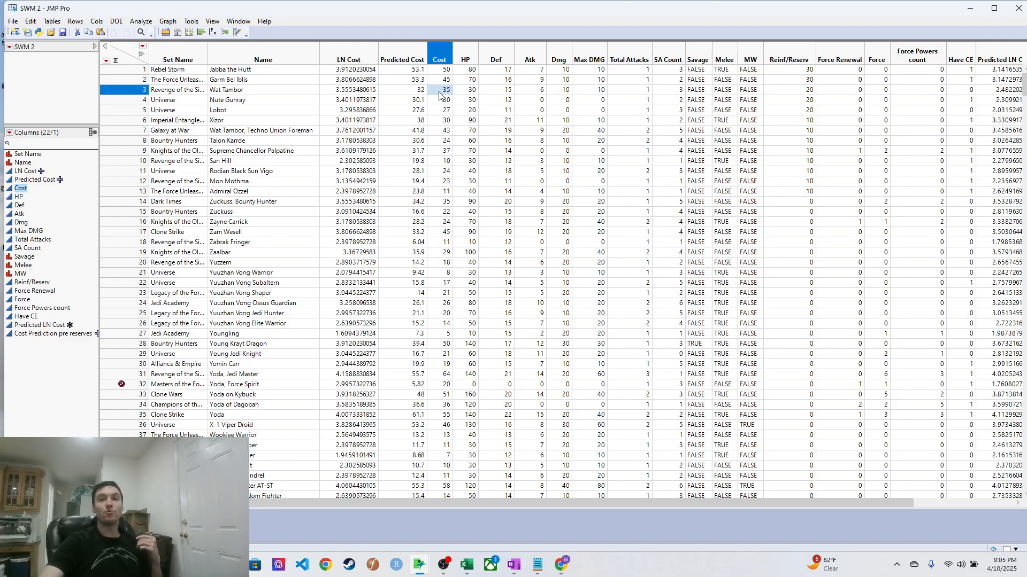
pyautogui.click(442, 101)
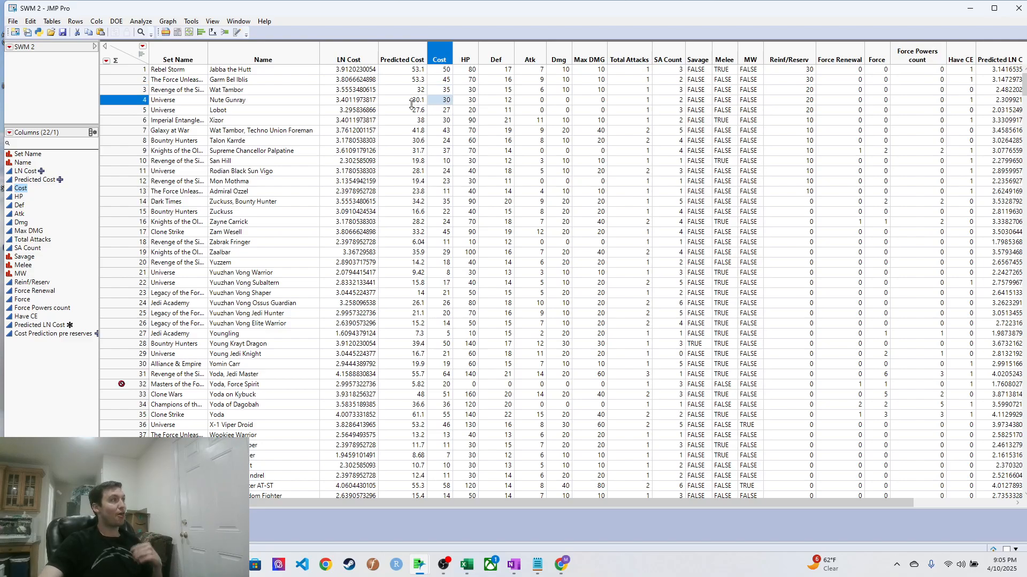
pyautogui.click(440, 111)
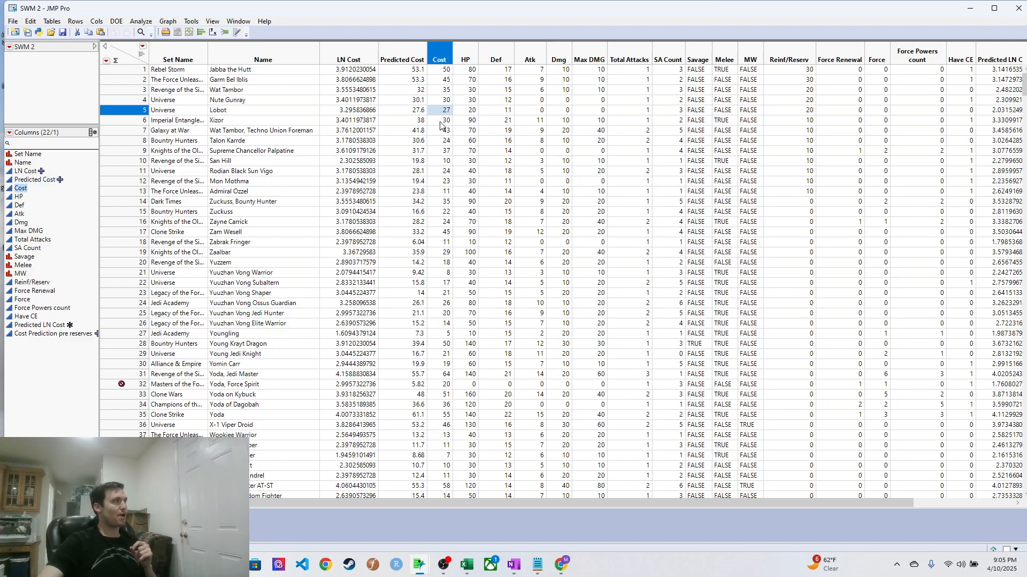
pyautogui.click(440, 123)
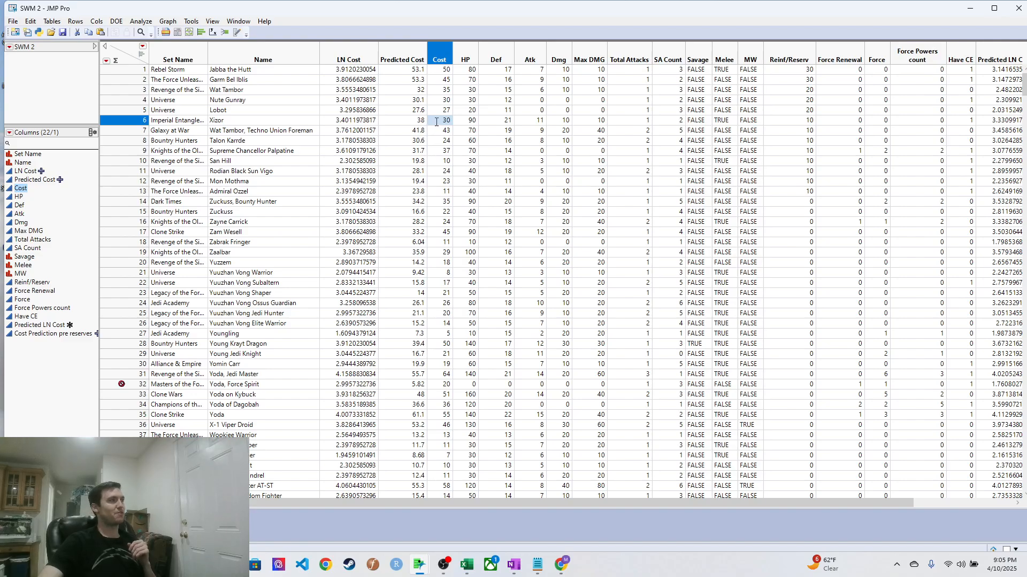
pyautogui.click(437, 133)
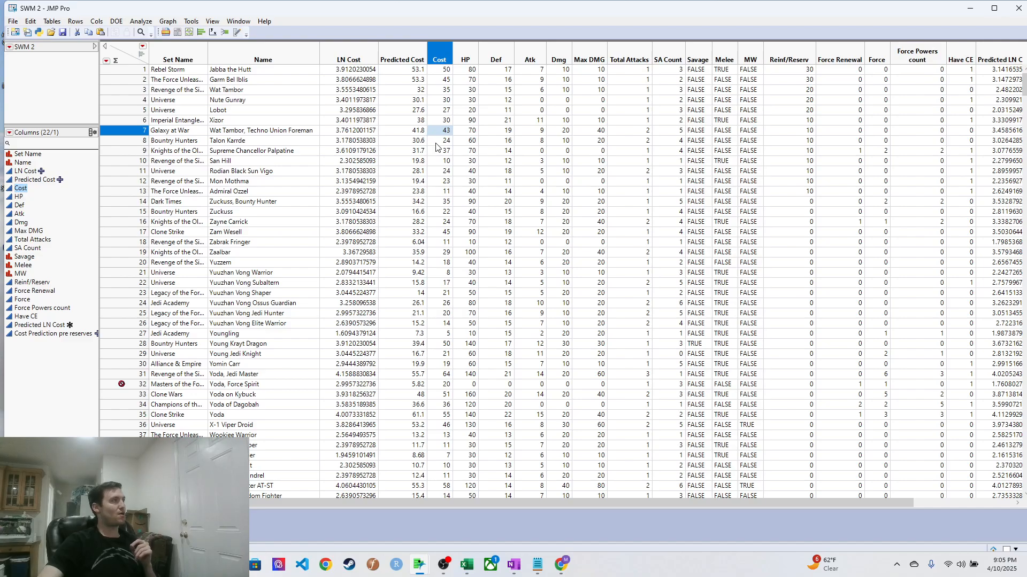
pyautogui.click(436, 142)
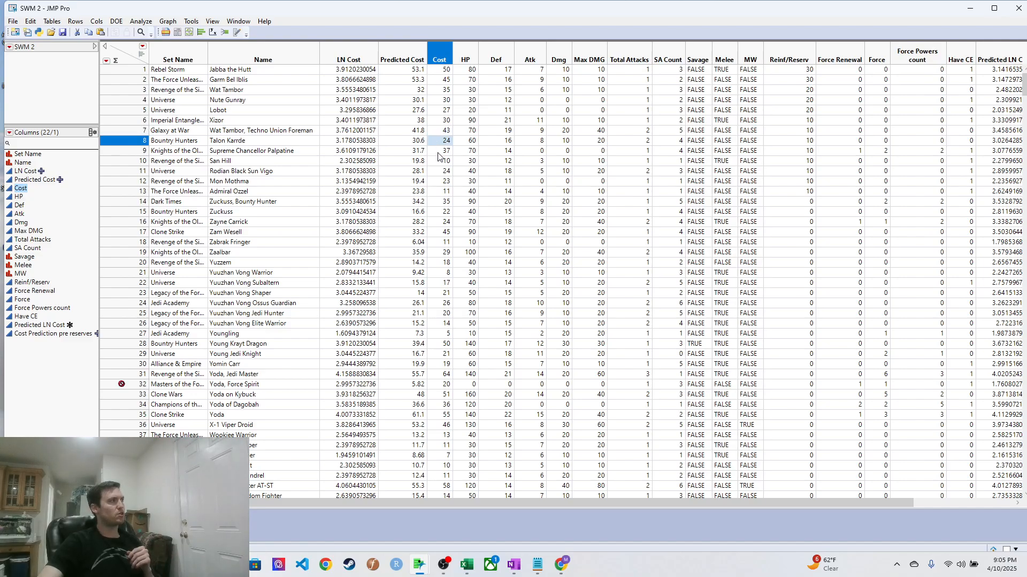
pyautogui.click(439, 152)
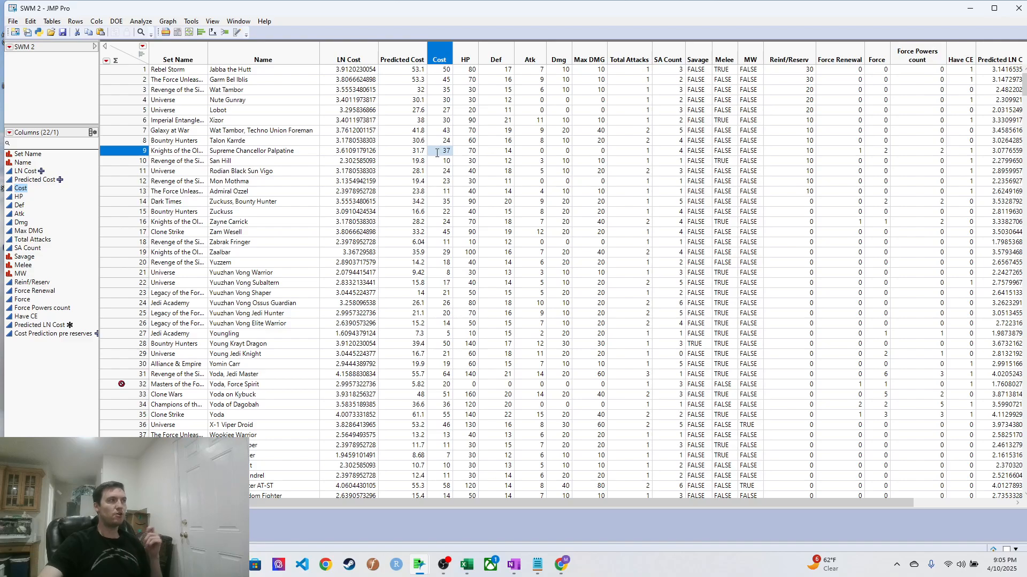
pyautogui.click(438, 162)
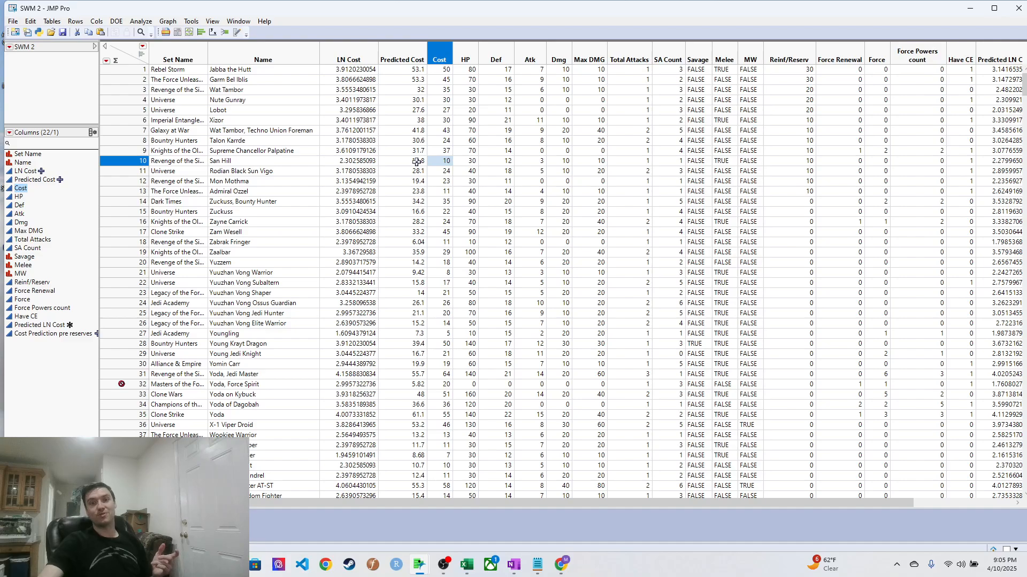
pyautogui.click(437, 173)
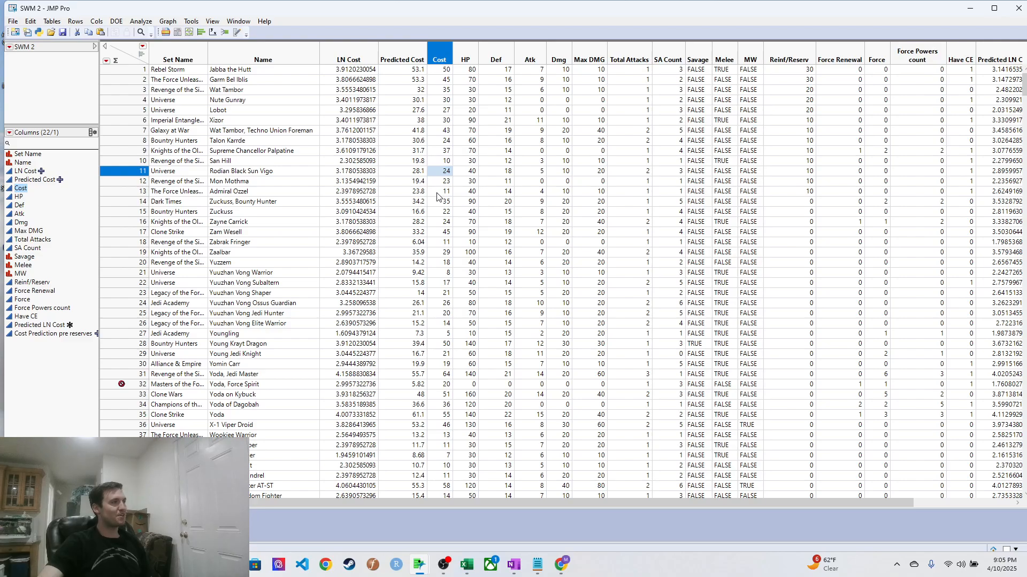
pyautogui.scroll(-3, 437, 257)
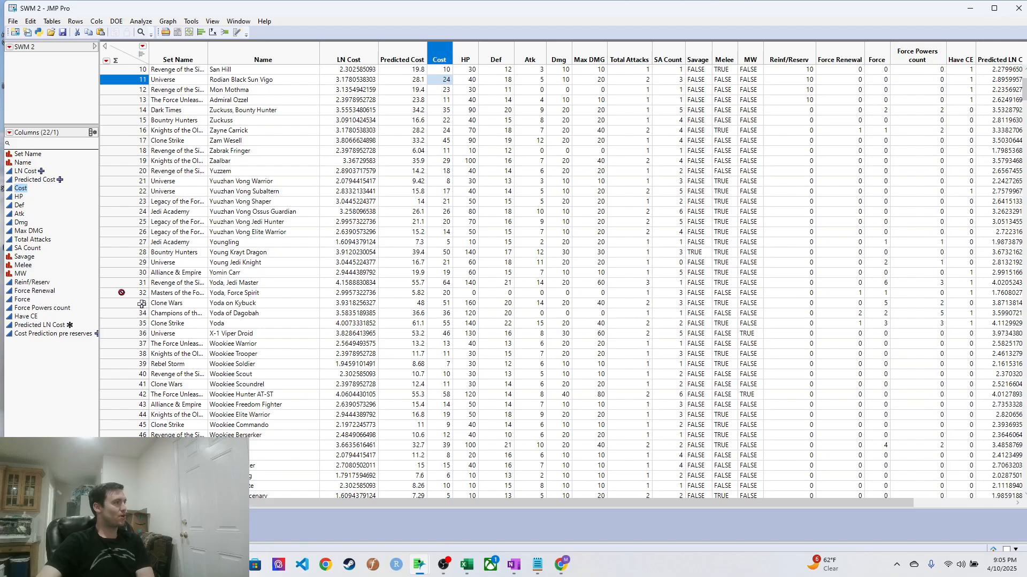
pyautogui.click(123, 304)
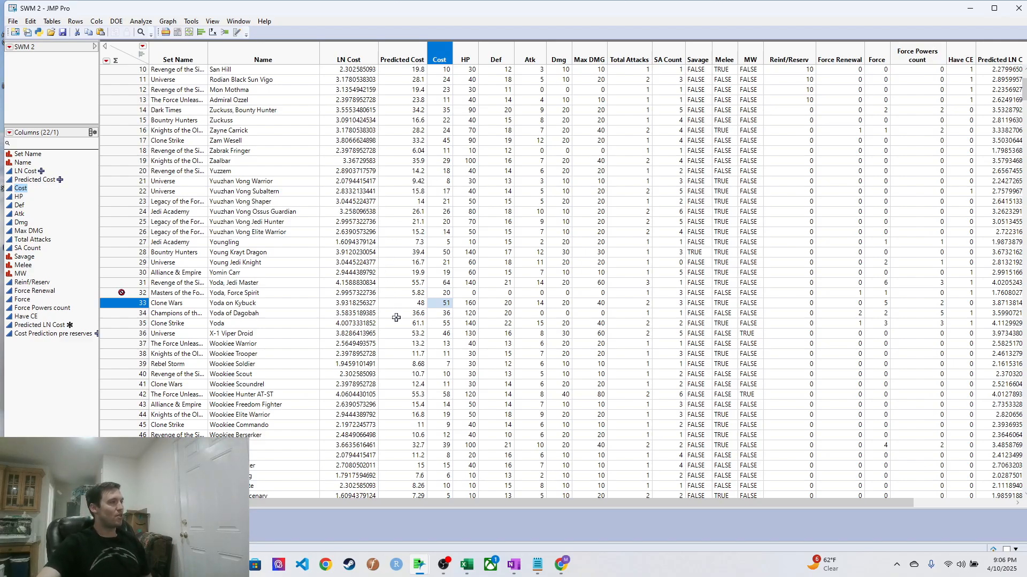
# Compare Predicted Cost with actual Cost for rows 28 to 31, and for the Utapaun Soldier in row 68.
pyautogui.click(409, 283)
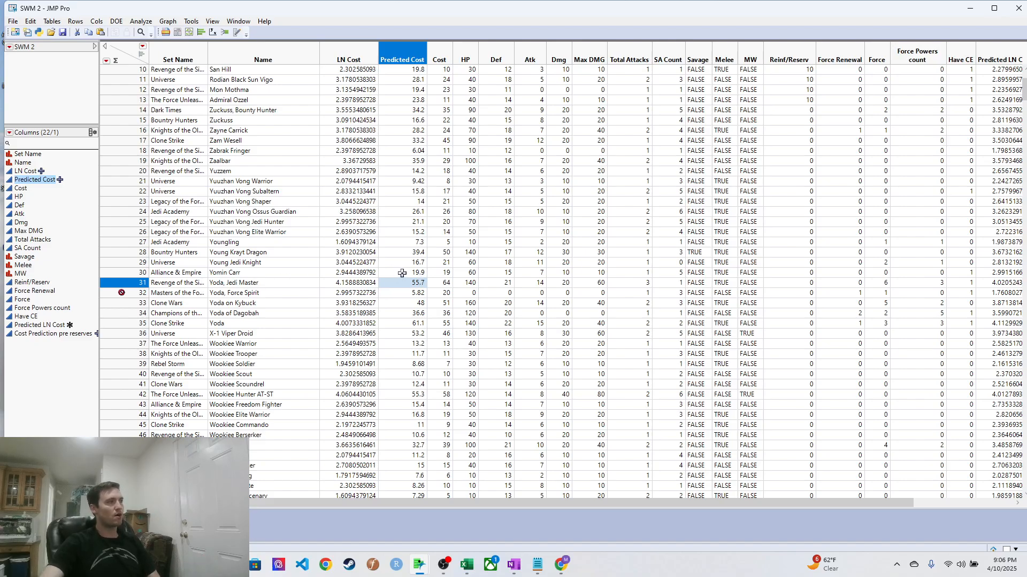
pyautogui.click(402, 273)
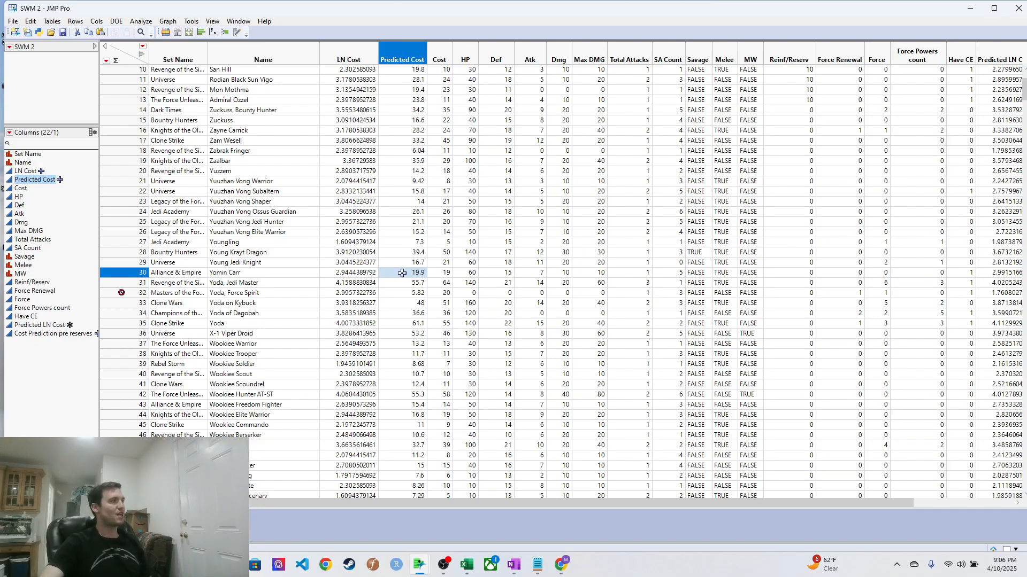
pyautogui.click(405, 262)
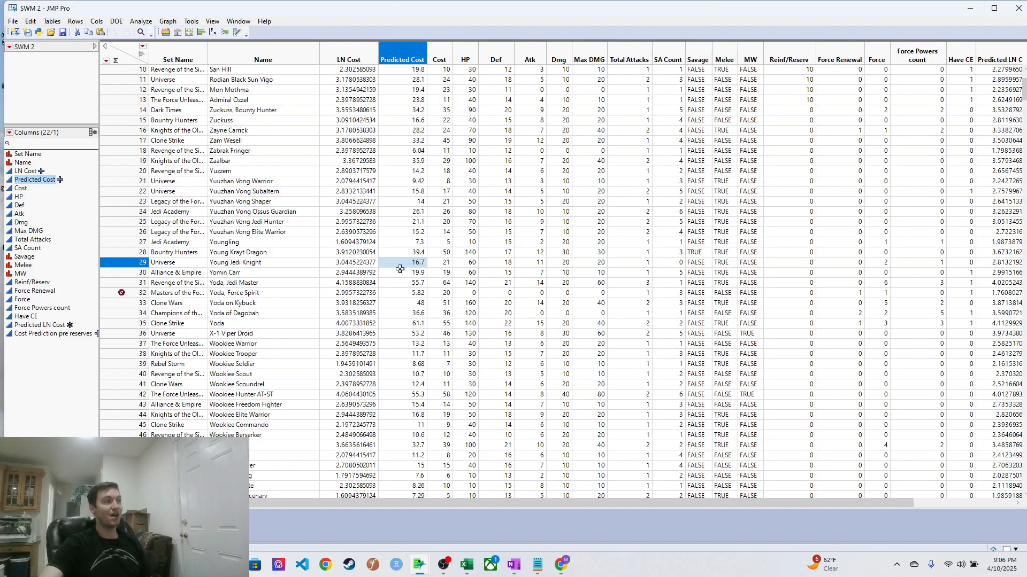
pyautogui.click(408, 253)
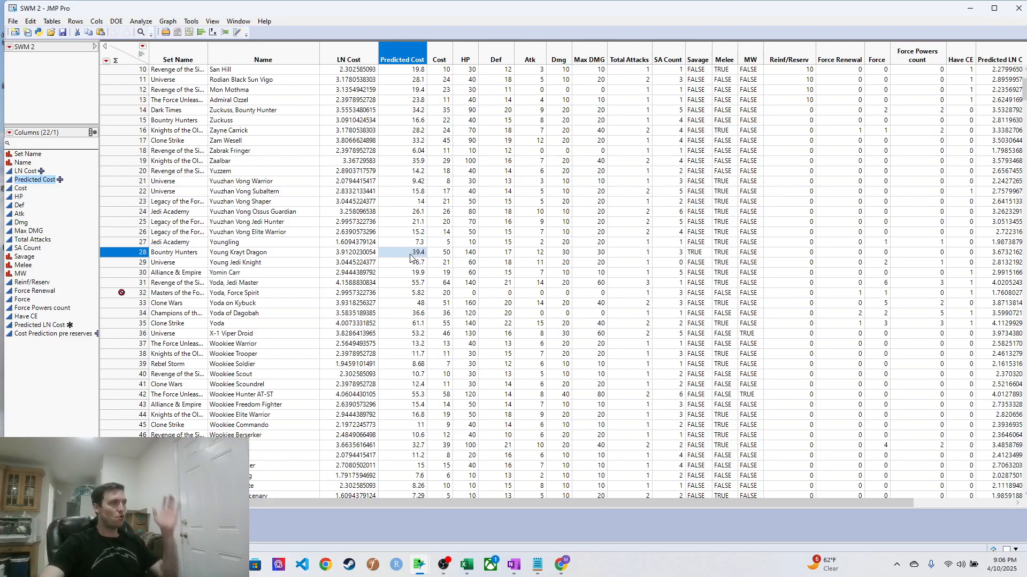
pyautogui.scroll(-9, 435, 259)
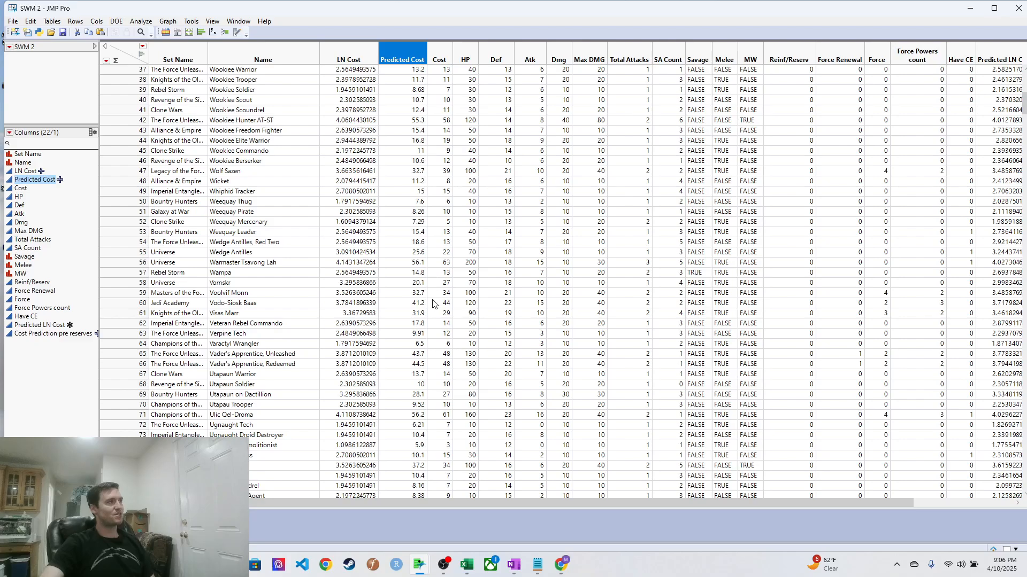
pyautogui.scroll(-3, 434, 302)
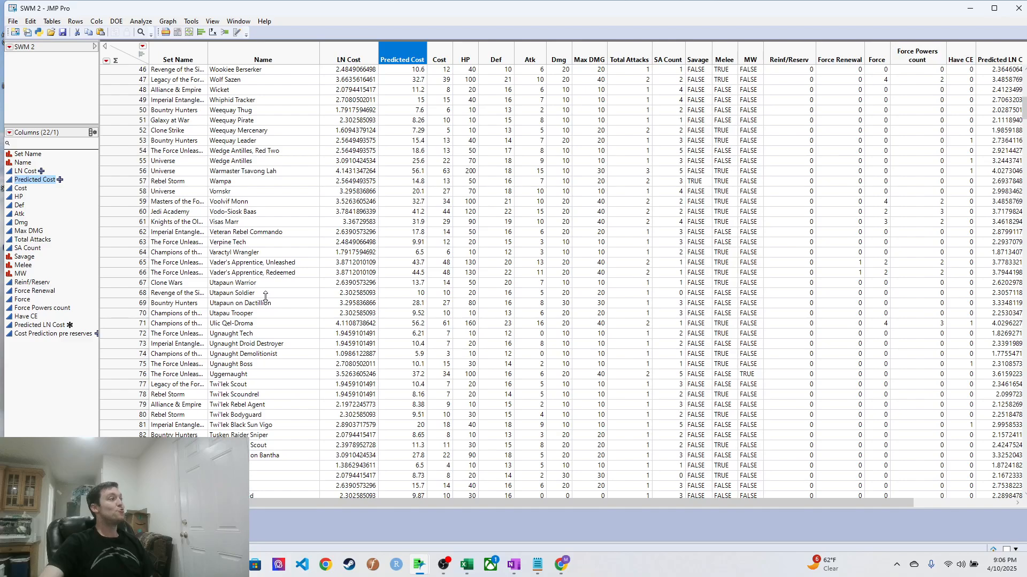
pyautogui.click(402, 293)
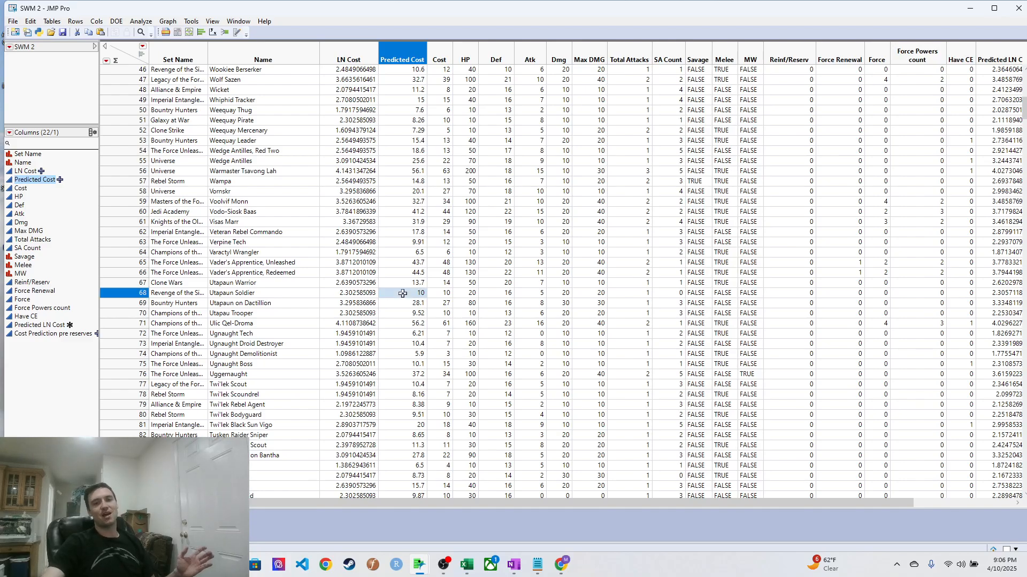
pyautogui.scroll(-4, 405, 296)
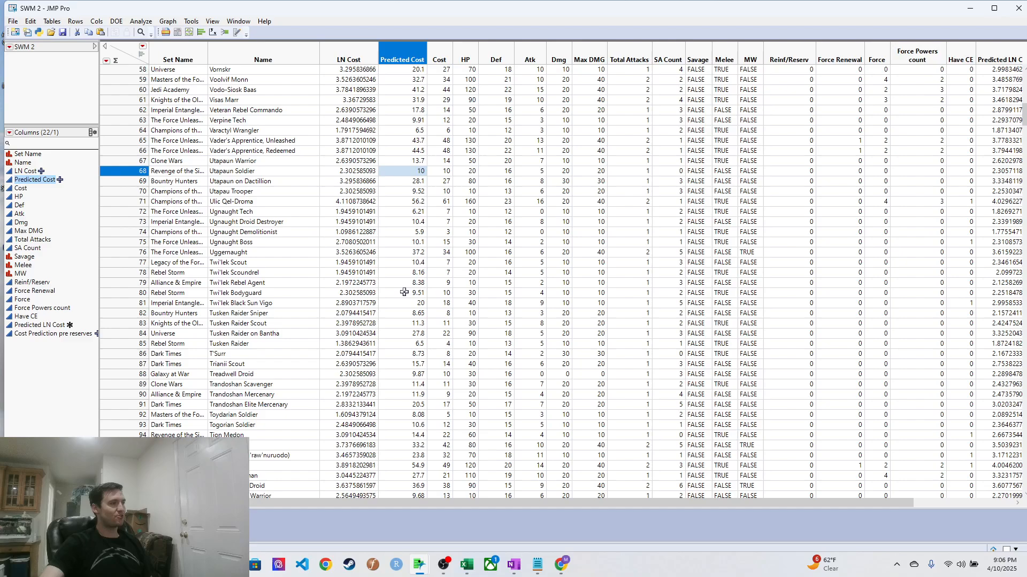
# Insert a new empty column directly before the Predicted Cost column.
pyautogui.scroll(19, 404, 293)
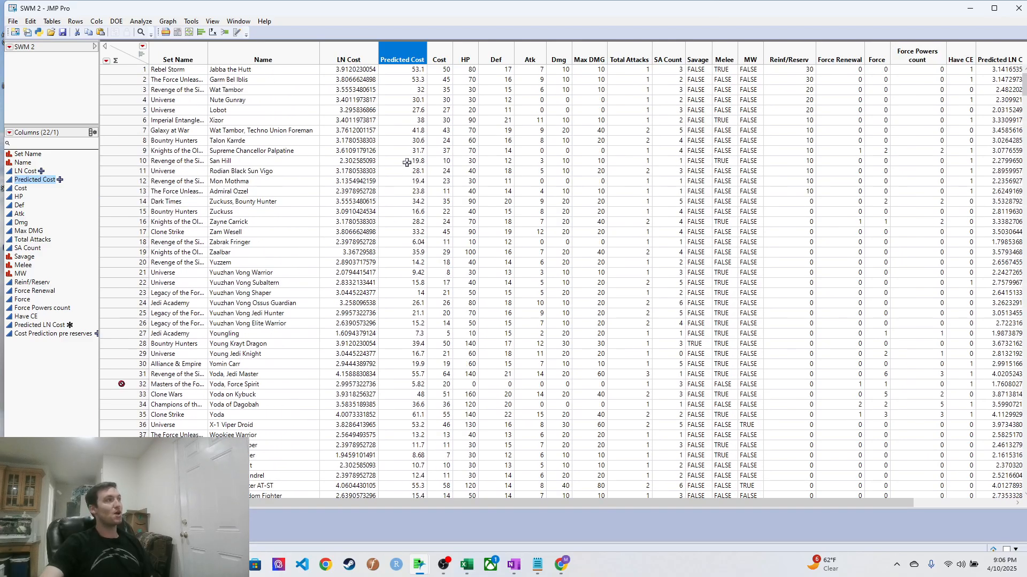
pyautogui.click(439, 56)
pyautogui.rightClick(443, 54)
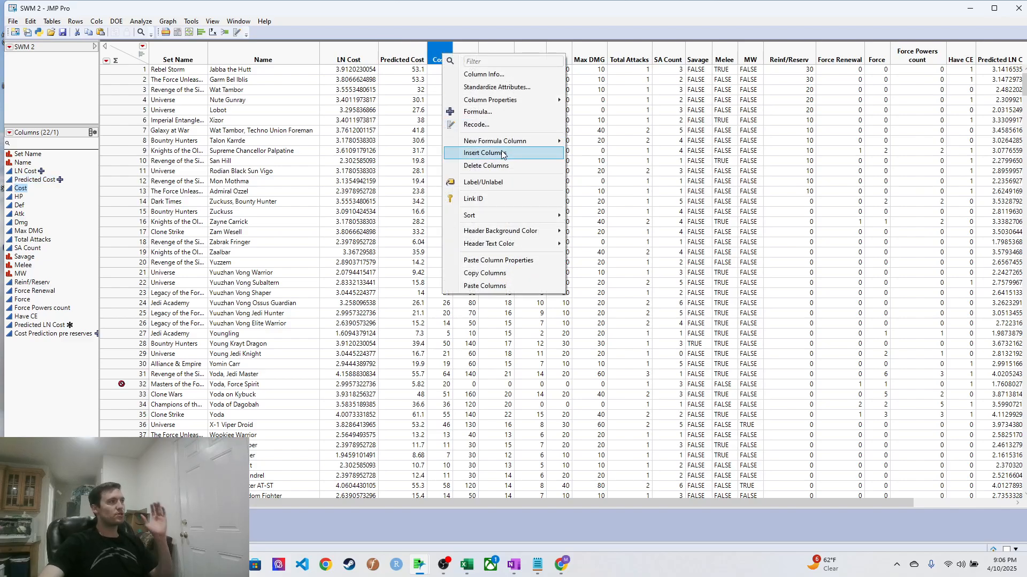
pyautogui.click(393, 55)
pyautogui.rightClick(406, 55)
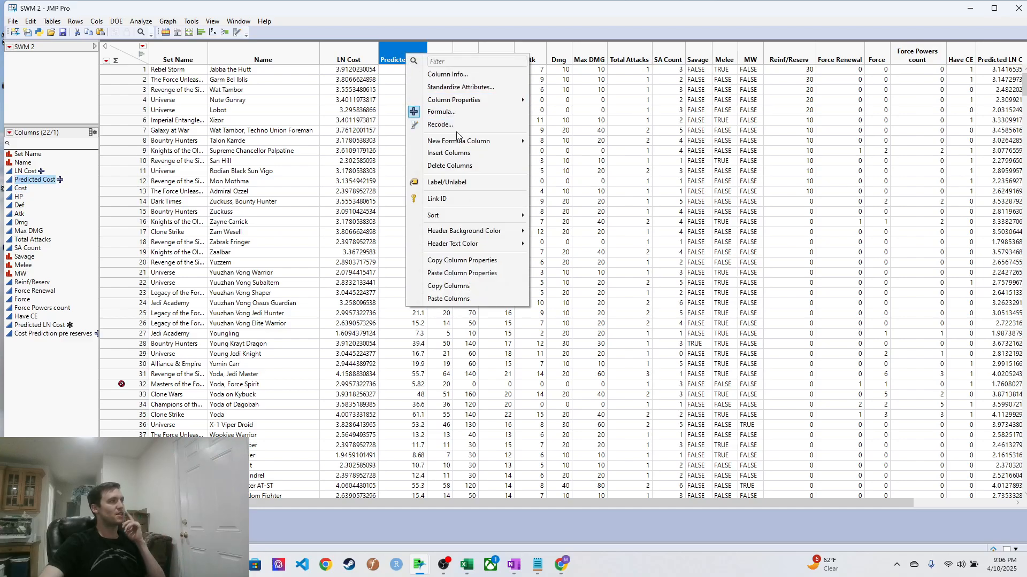
pyautogui.click(467, 156)
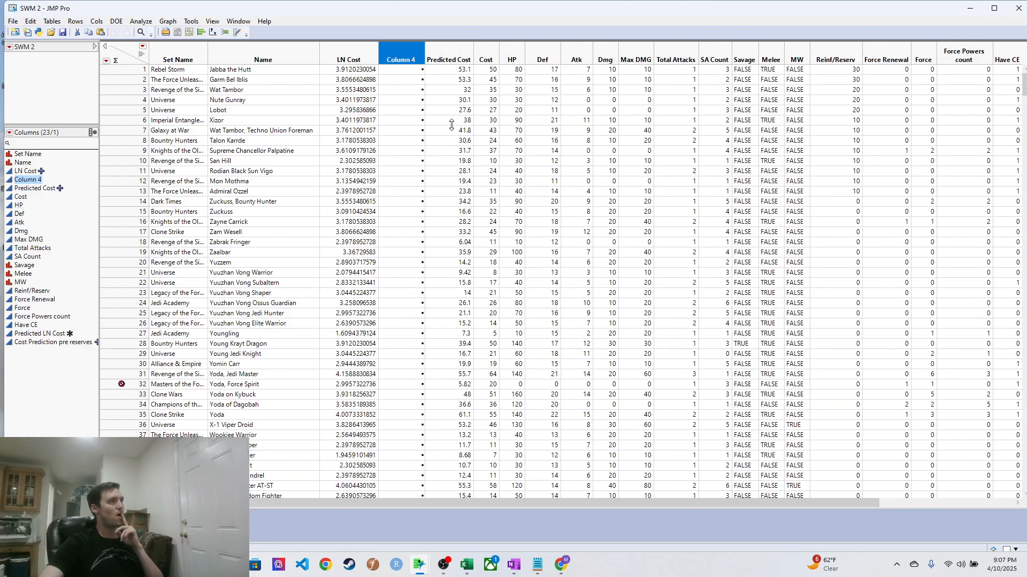
# Give the new column a formula for the absolute value of Predicted Cost minus Cost.
pyautogui.rightClick(407, 52)
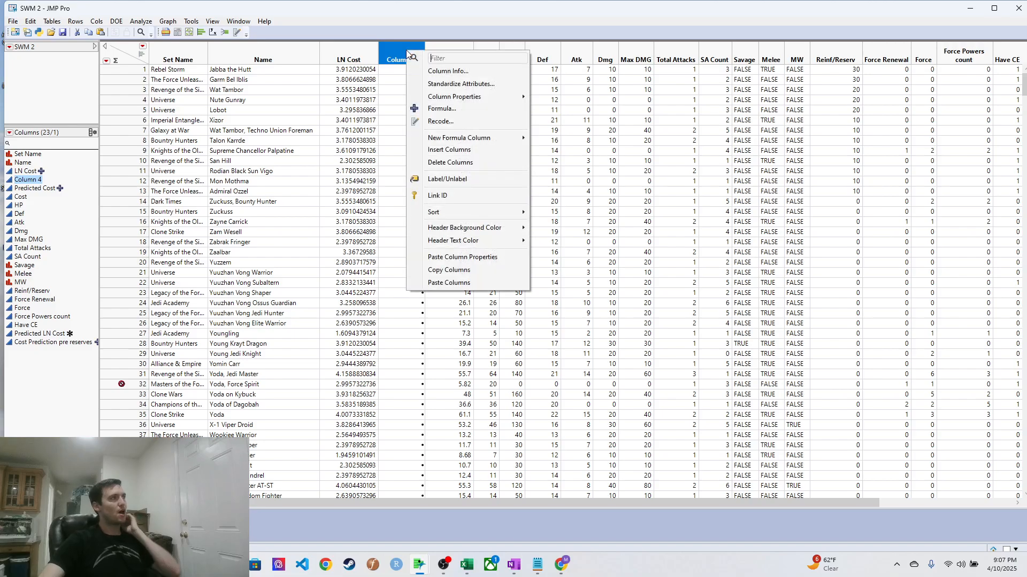
pyautogui.click(458, 110)
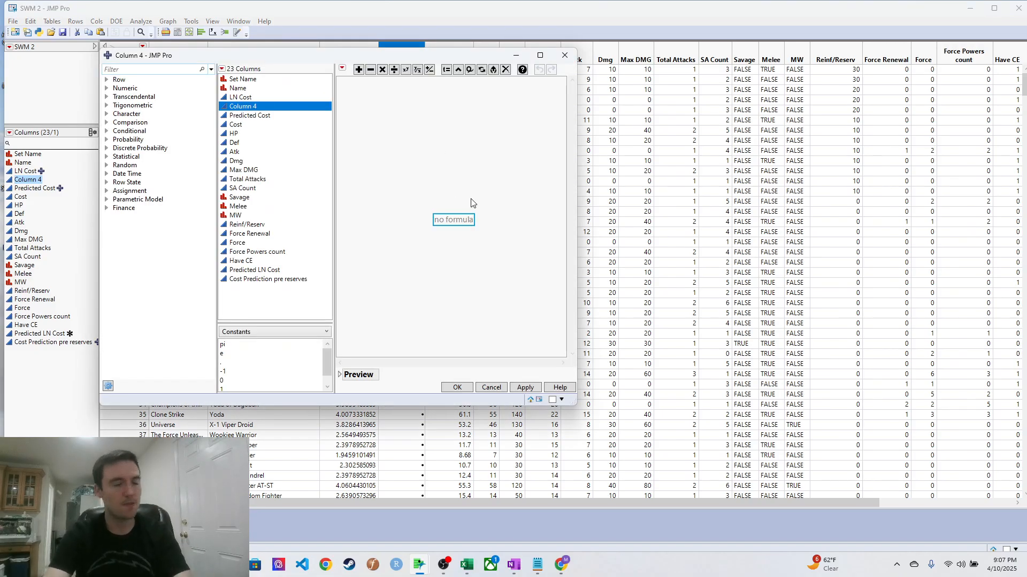
pyautogui.doubleClick(453, 220)
pyautogui.write('abs(')
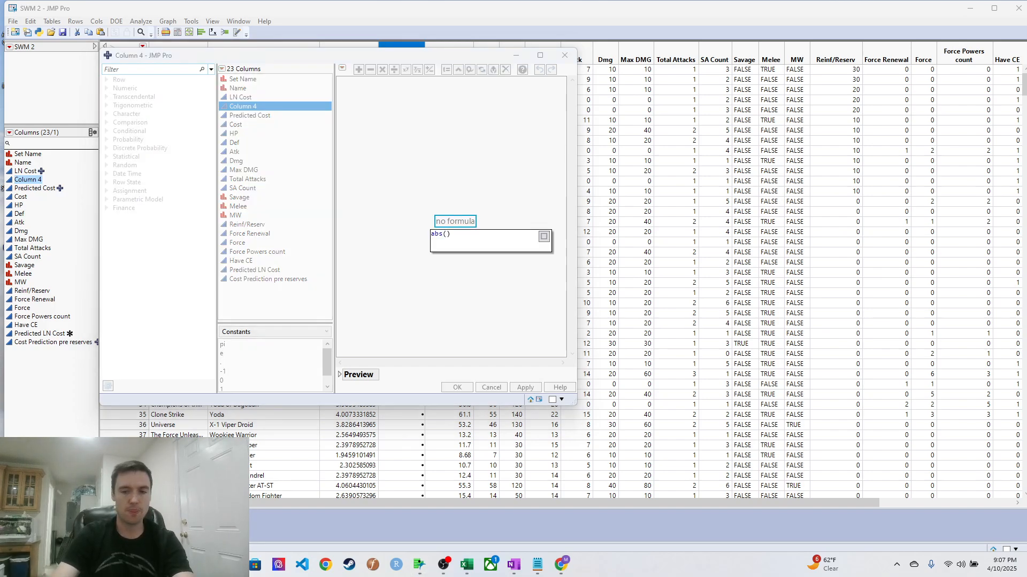
pyautogui.press('Return')
pyautogui.click(258, 117)
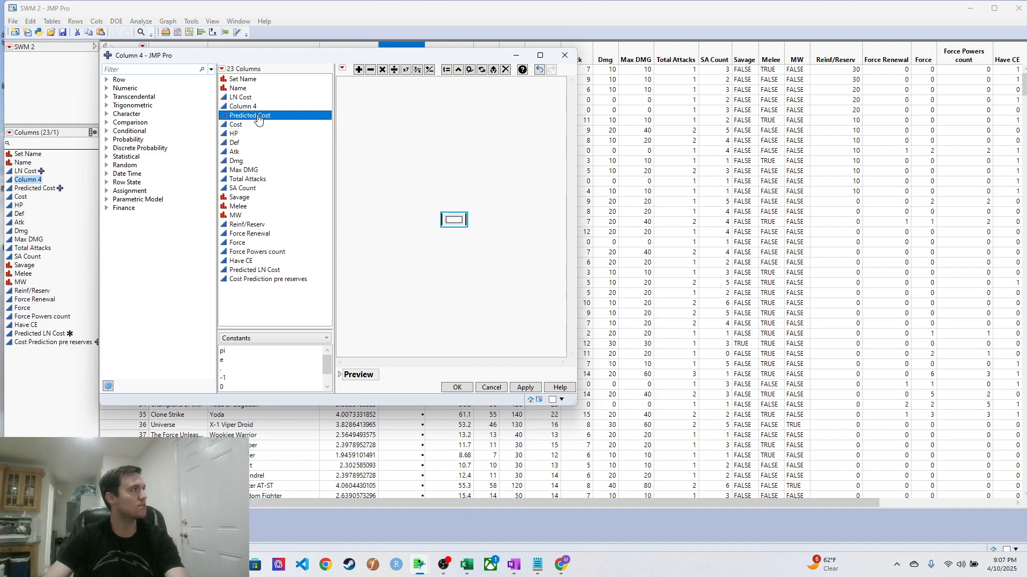
pyautogui.moveTo(258, 118); pyautogui.dragTo(459, 221)
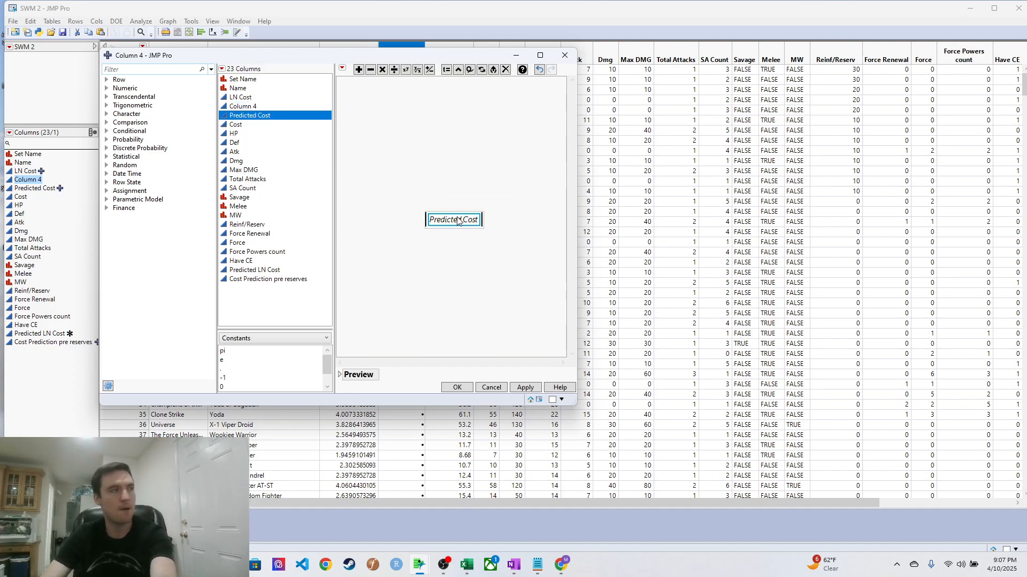
pyautogui.press('-')
pyautogui.moveTo(251, 125); pyautogui.dragTo(482, 220)
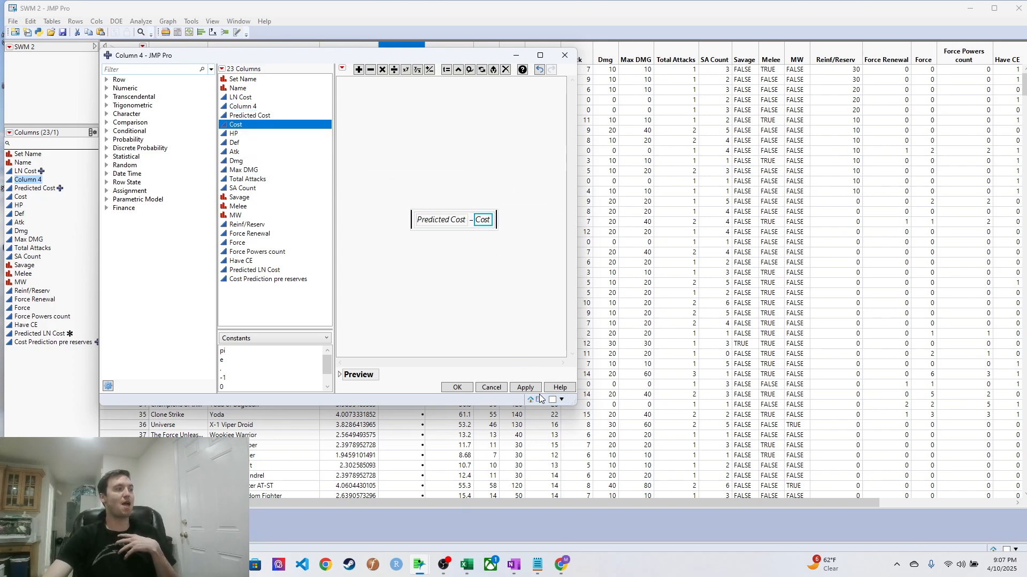
pyautogui.click(524, 387)
pyautogui.click(456, 388)
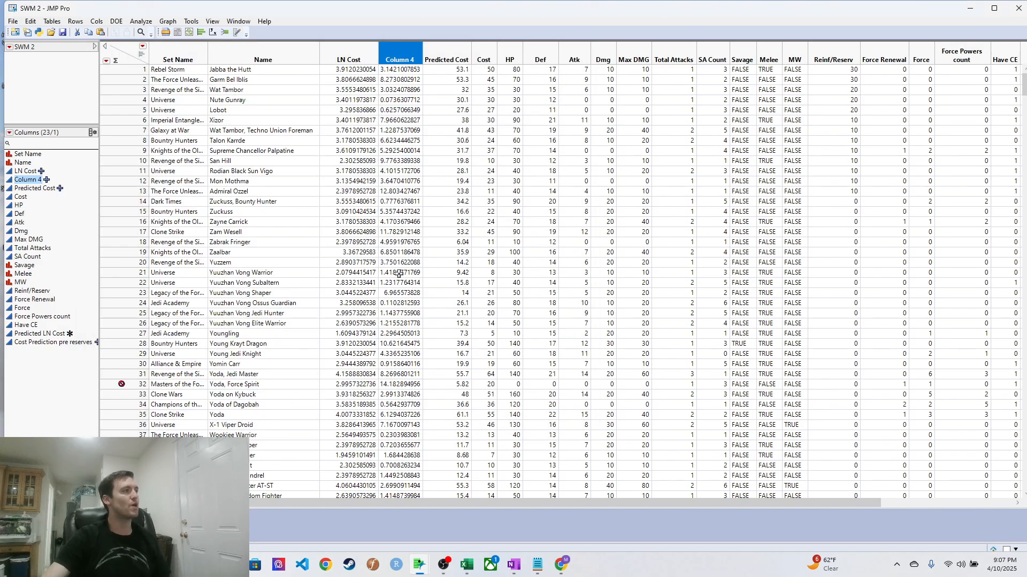
# Set the display format width of the new absolute-difference column to 4.
pyautogui.rightClick(398, 54)
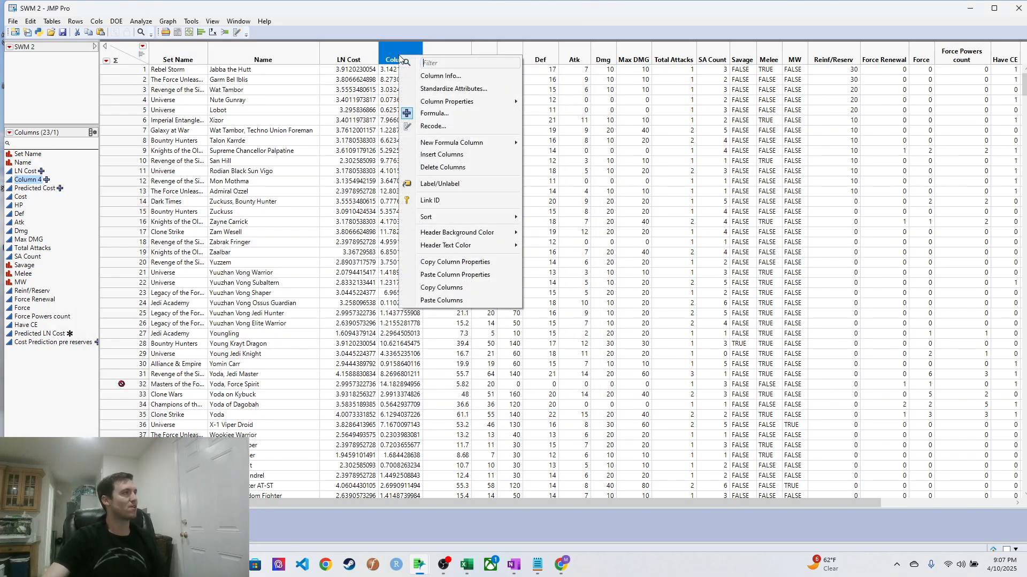
pyautogui.click(440, 75)
pyautogui.doubleClick(146, 120)
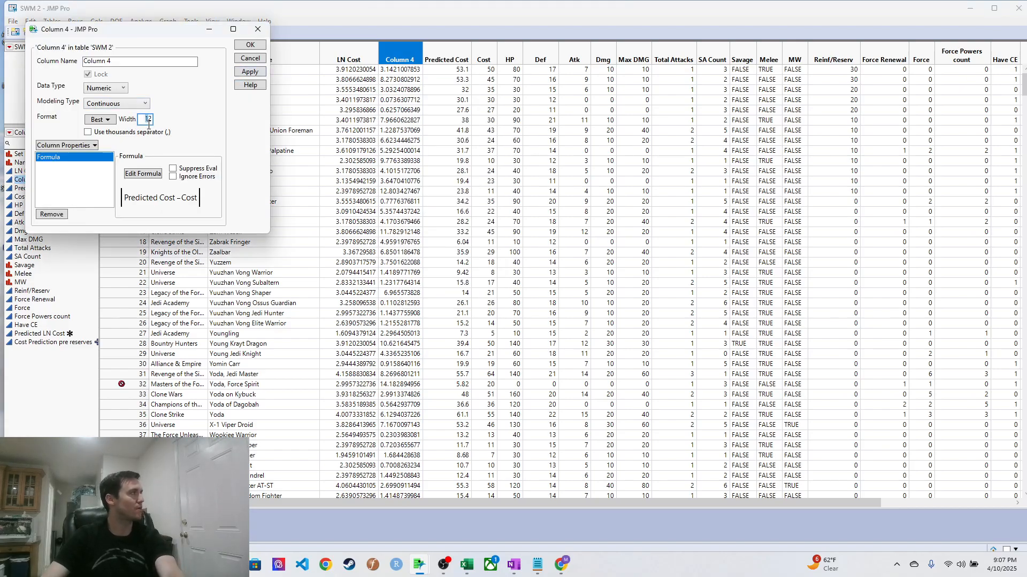
pyautogui.write('4')
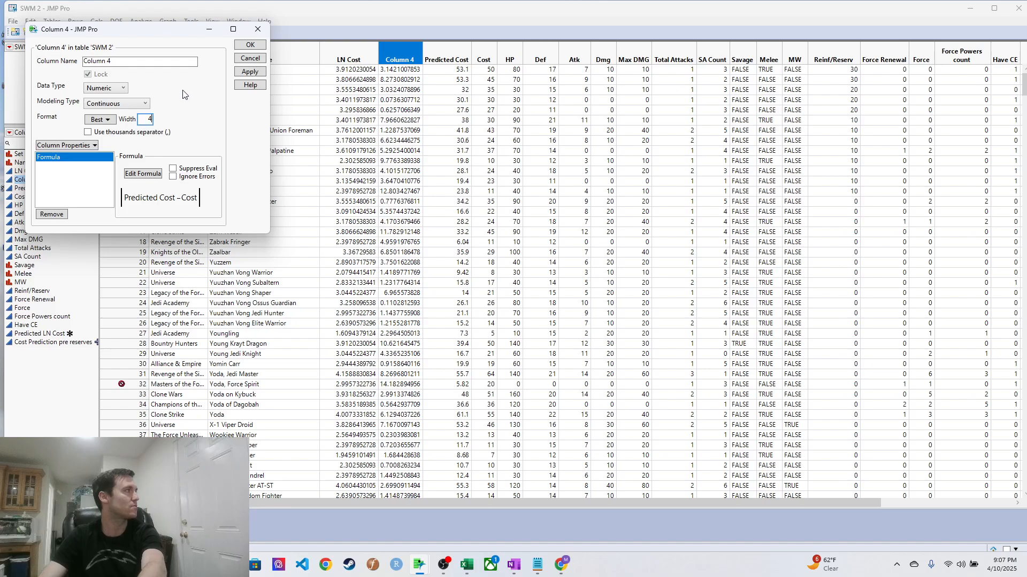
pyautogui.click(250, 45)
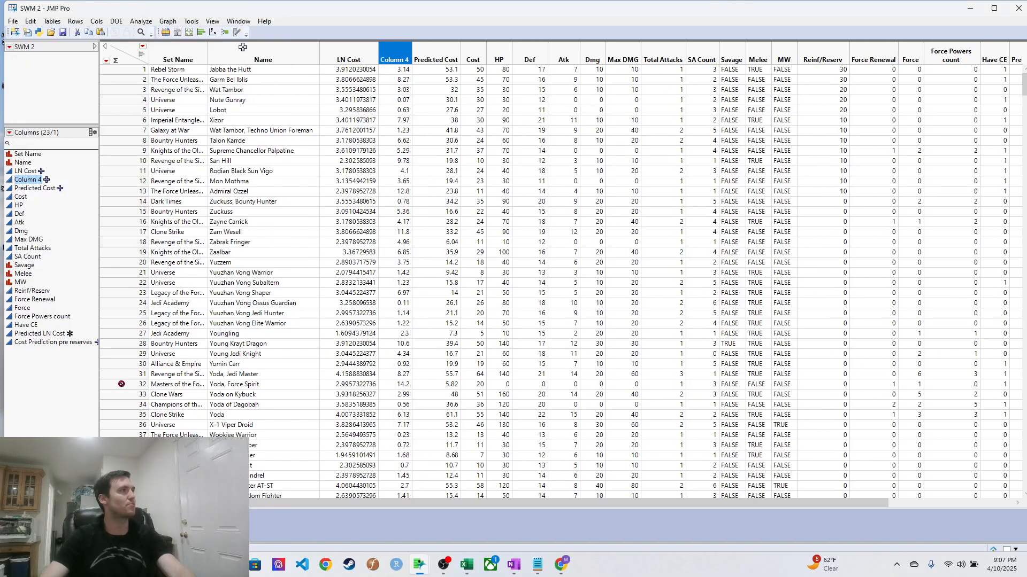
# Rename the absolute-difference column "How far off am I".
pyautogui.click(430, 80)
pyautogui.doubleClick(391, 52)
pyautogui.press('Escape')
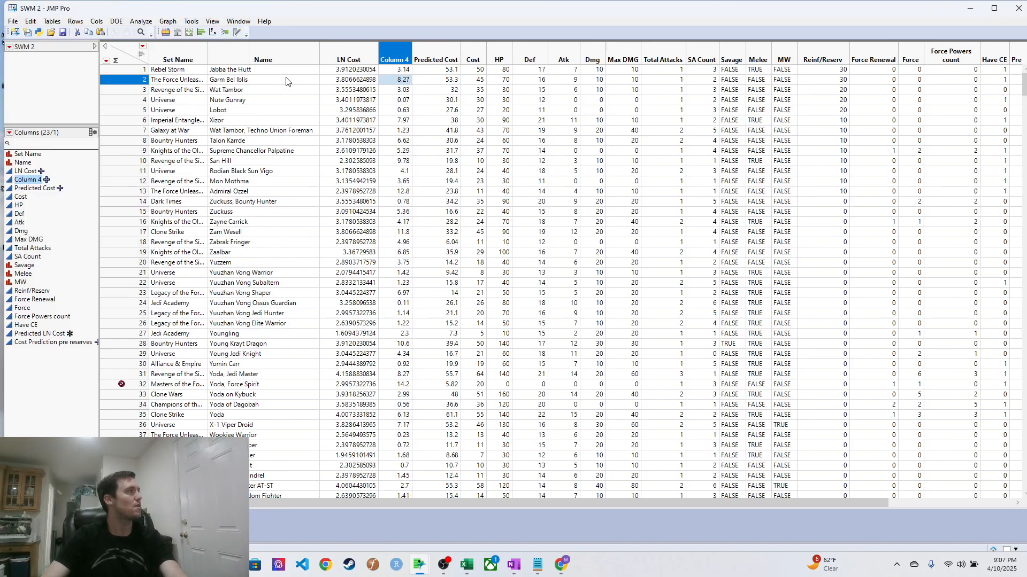
pyautogui.doubleClick(395, 59)
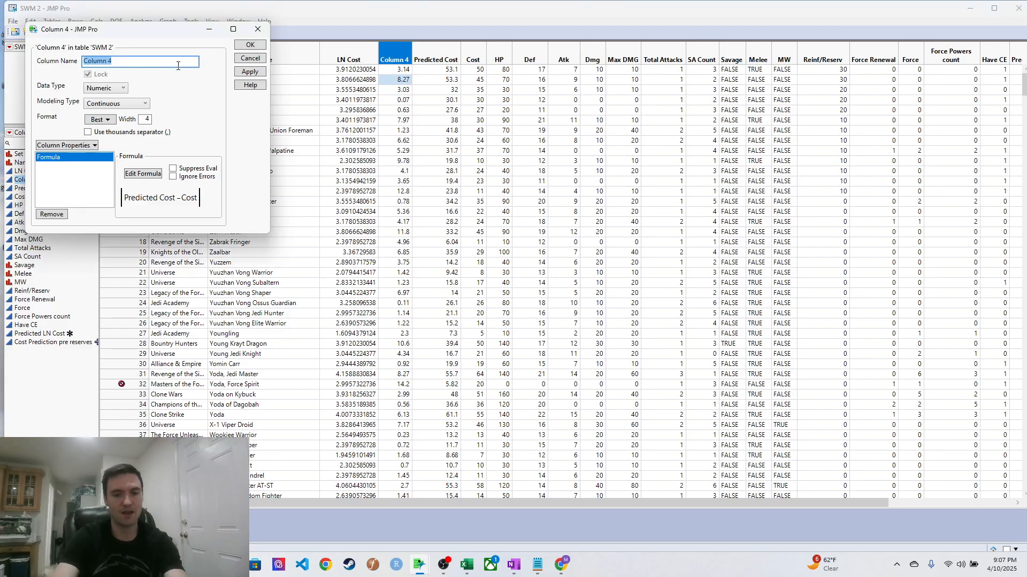
pyautogui.write('How far off am I')
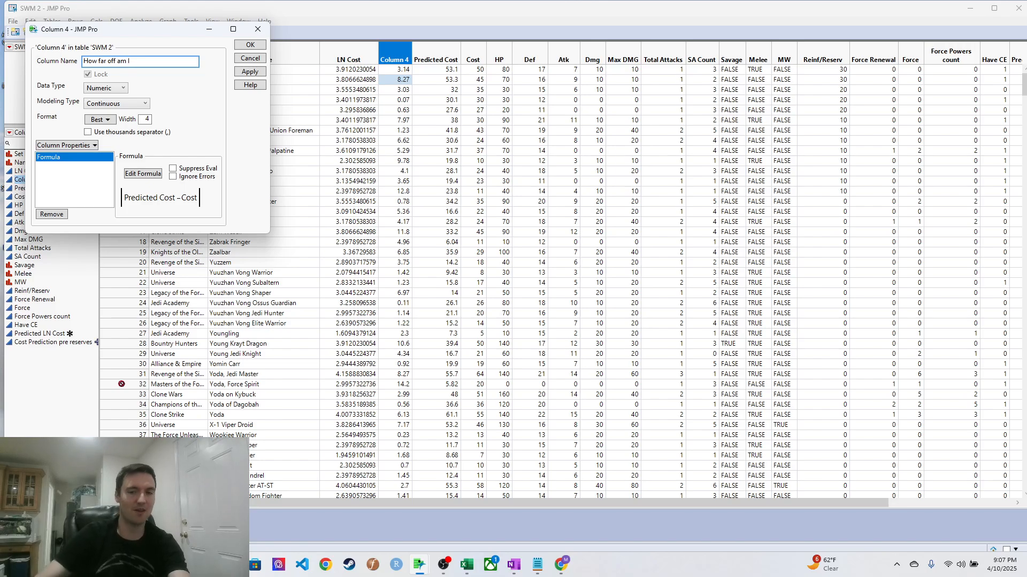
pyautogui.click(249, 44)
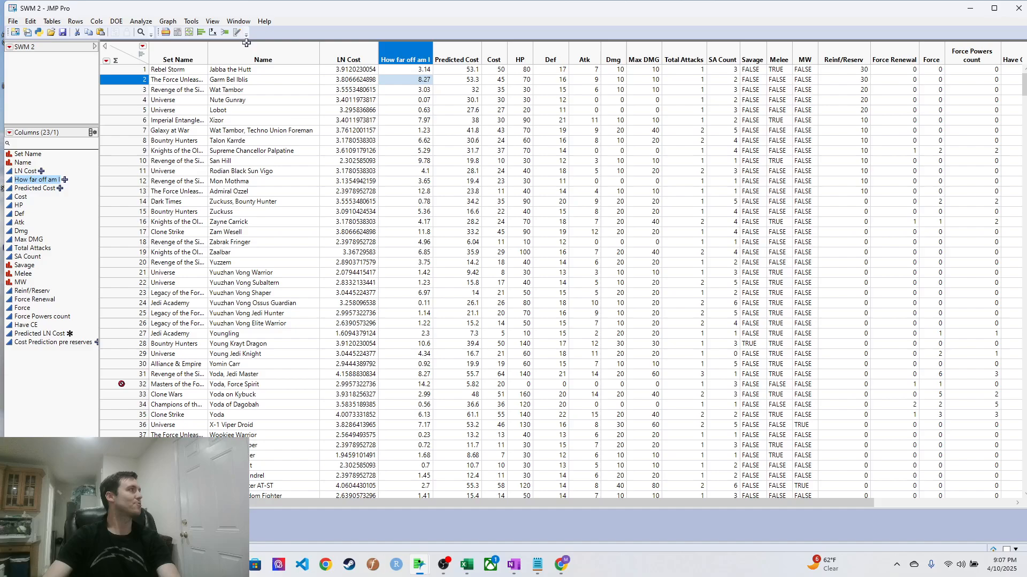
# Try to sort the data table by the How far off am I column.
pyautogui.click(79, 24)
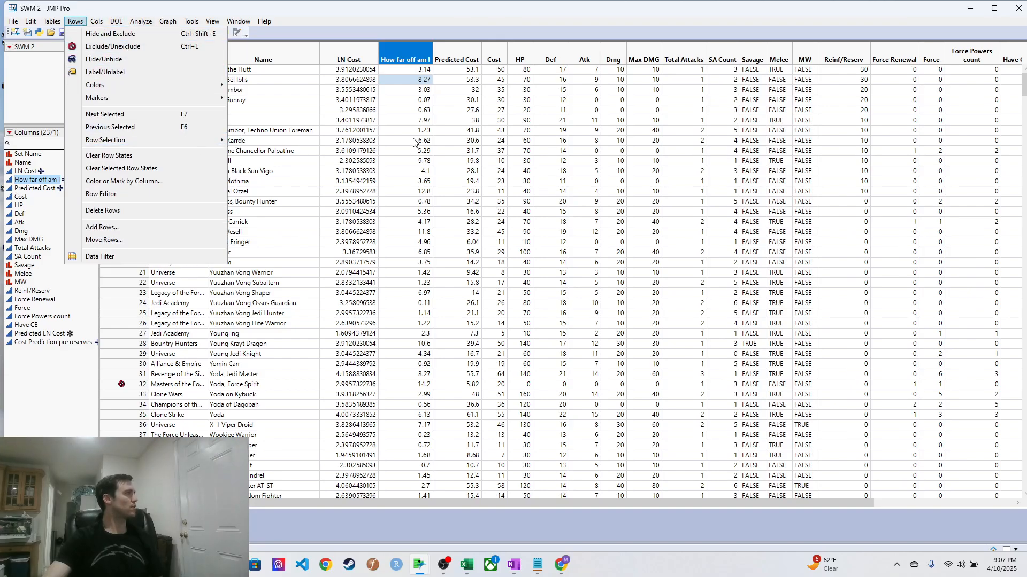
pyautogui.click(143, 128)
pyautogui.rightClick(395, 48)
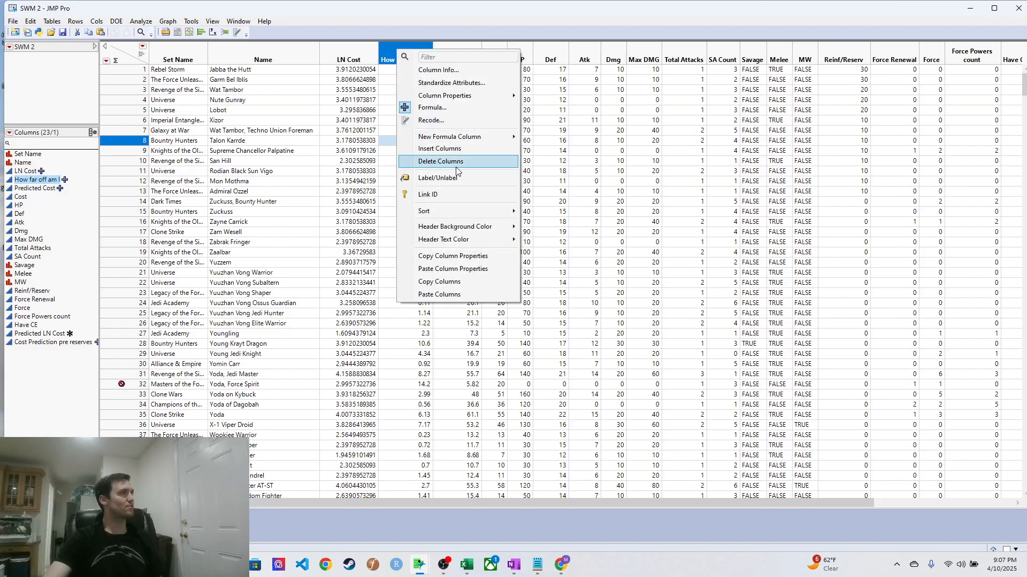
pyautogui.moveTo(460, 214)
pyautogui.click(566, 225)
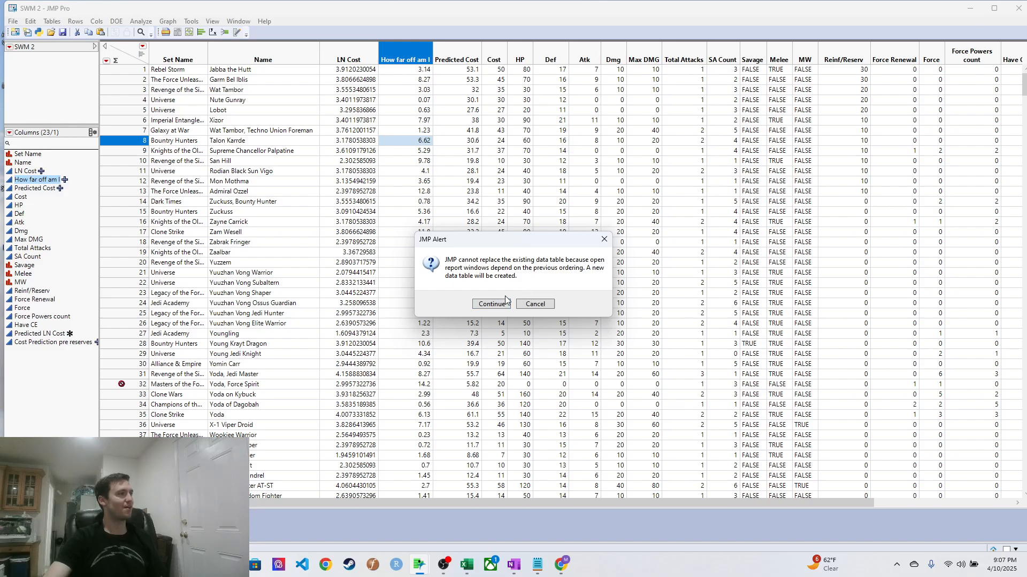
pyautogui.click(604, 239)
pyautogui.click(469, 141)
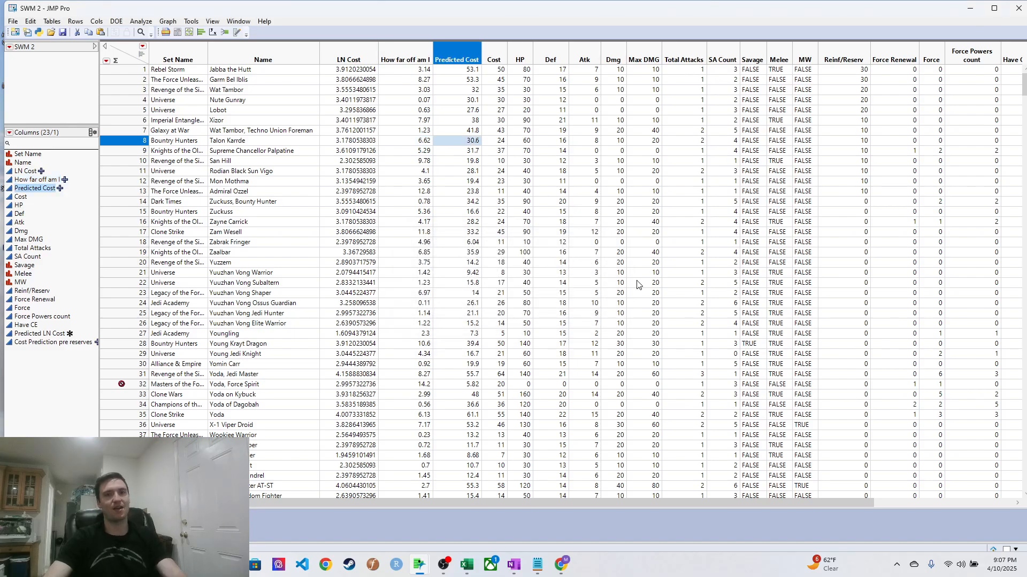
# Close the Fit Least Squares report and the leftover Cost Prediction column properties window.
pyautogui.moveTo(417, 566)
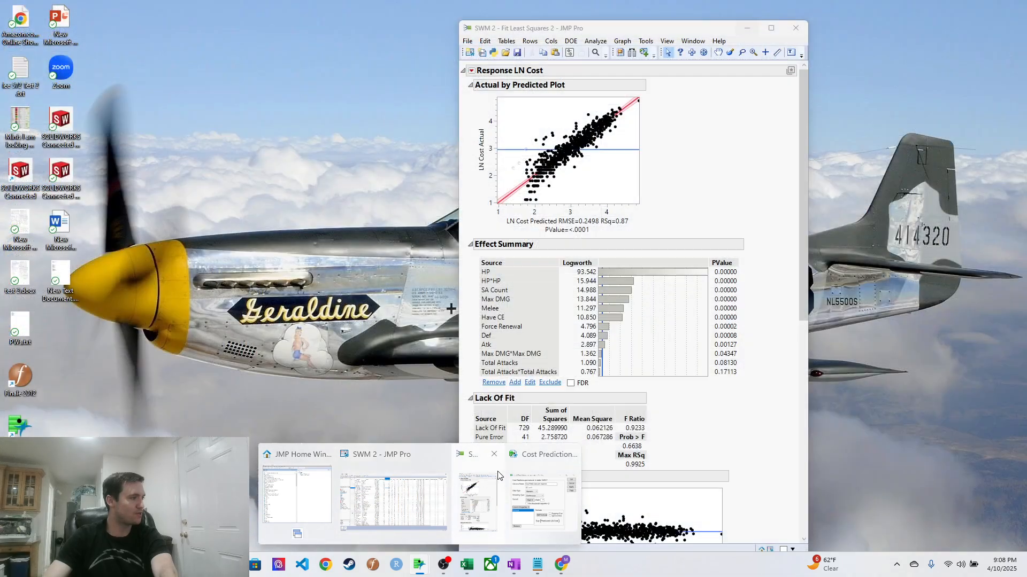
pyautogui.click(497, 454)
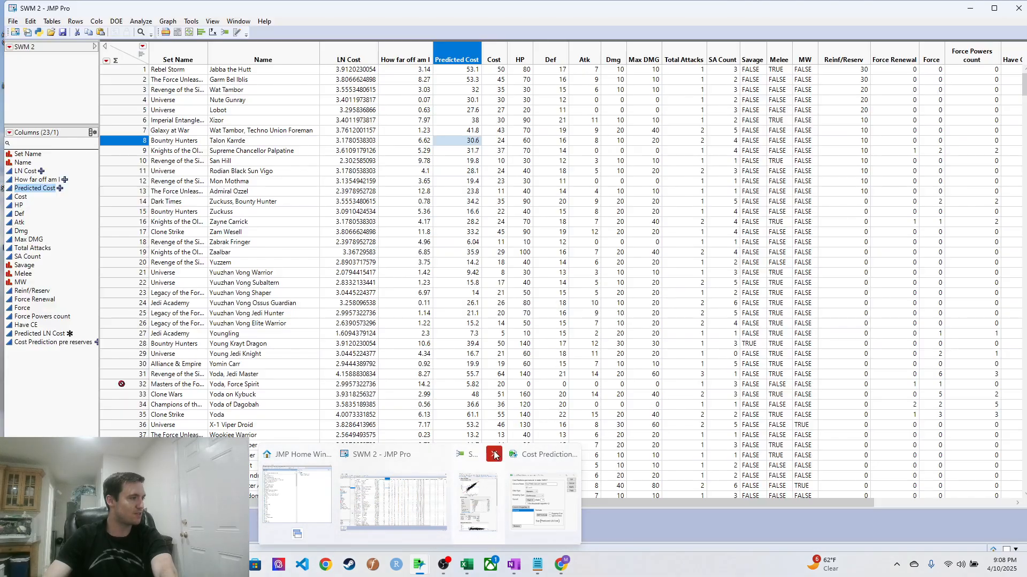
pyautogui.click(546, 455)
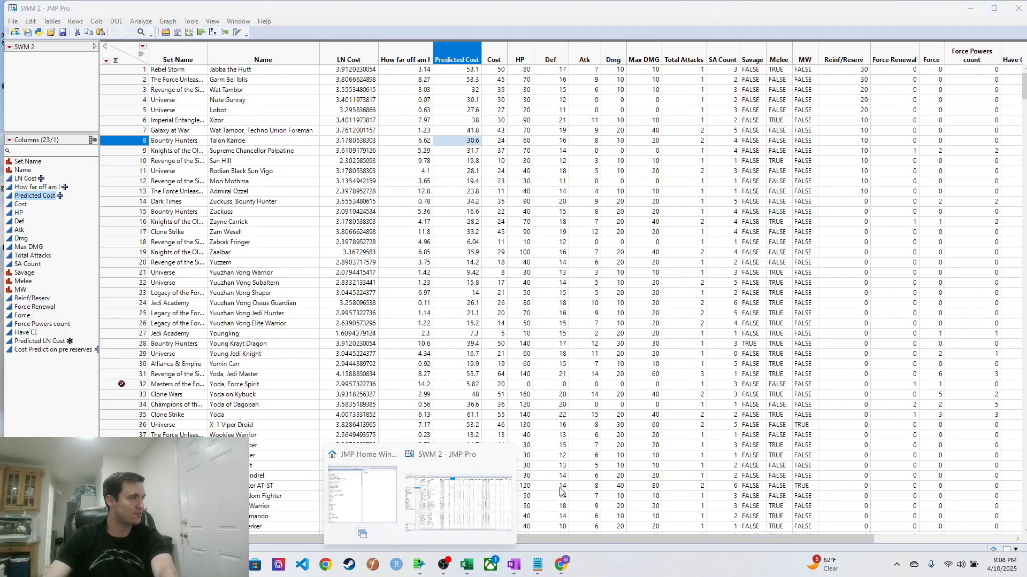
# Sort the data table by the How far off am I column in descending order.
pyautogui.rightClick(437, 54)
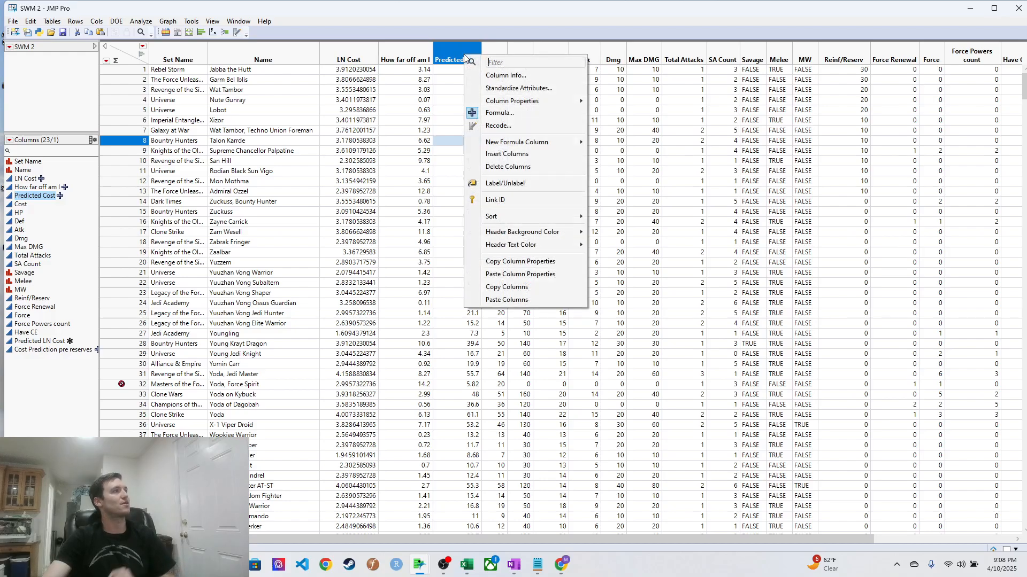
pyautogui.click(431, 53)
pyautogui.rightClick(412, 51)
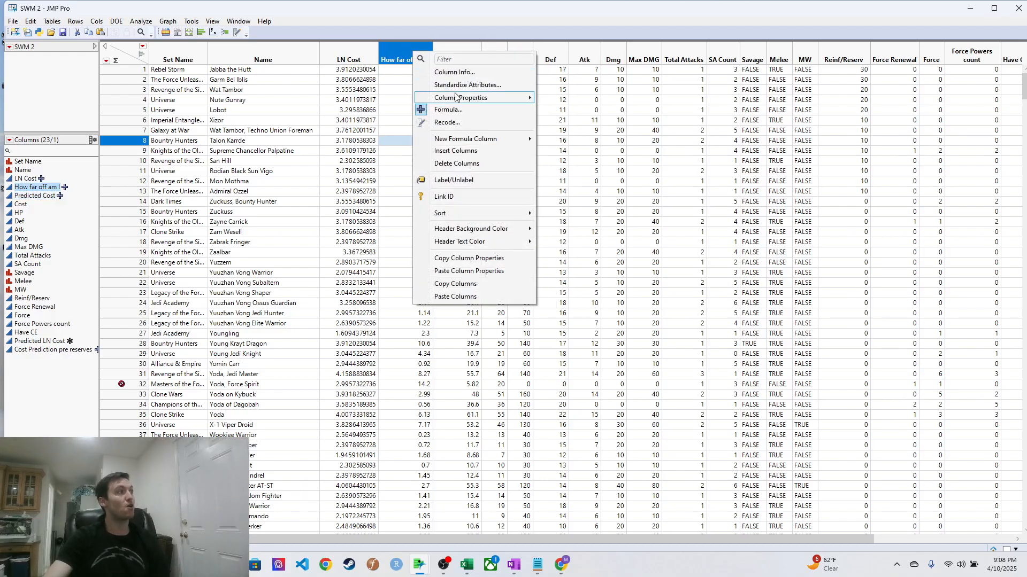
pyautogui.moveTo(472, 213)
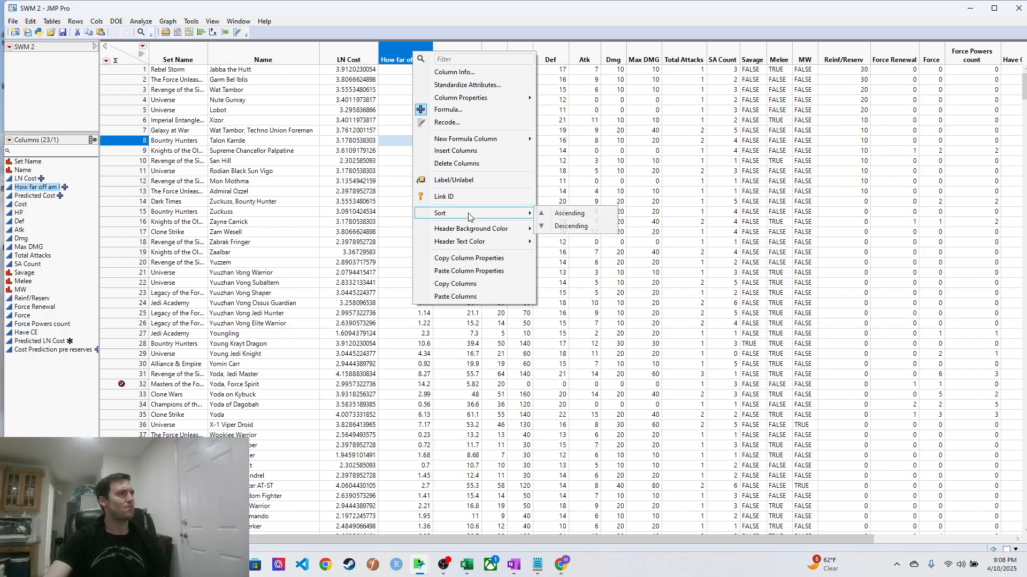
pyautogui.click(554, 228)
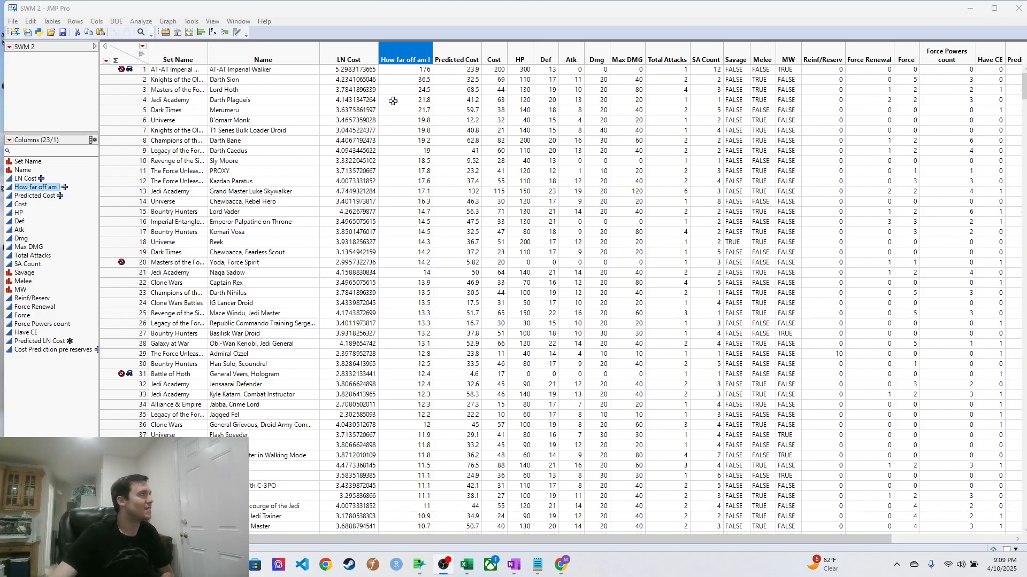
# Examine the worst-predicted miniatures, from Darth Sion to Sly Moore, comparing Predicted Cost with actual Cost.
pyautogui.click(405, 80)
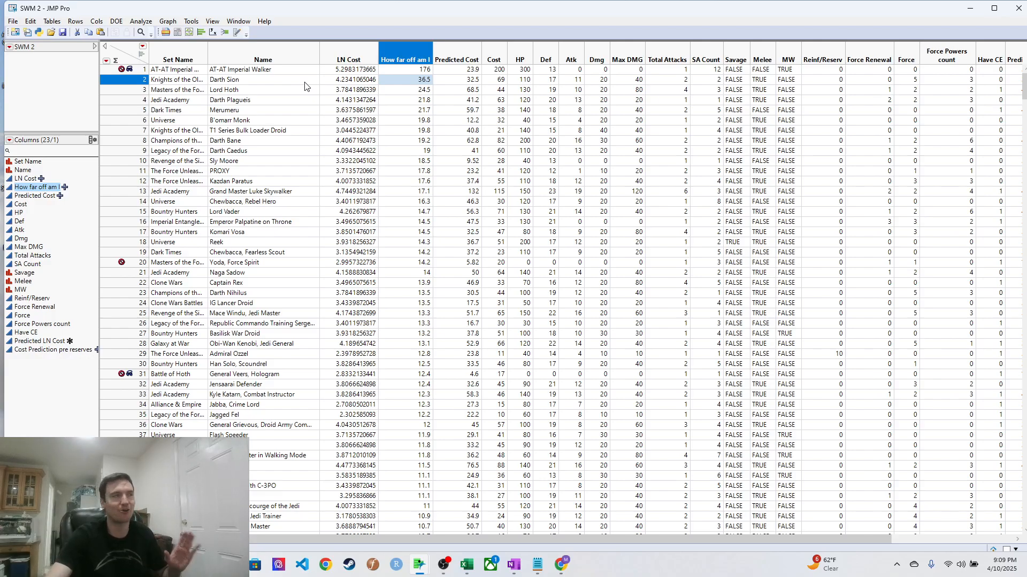
pyautogui.click(463, 80)
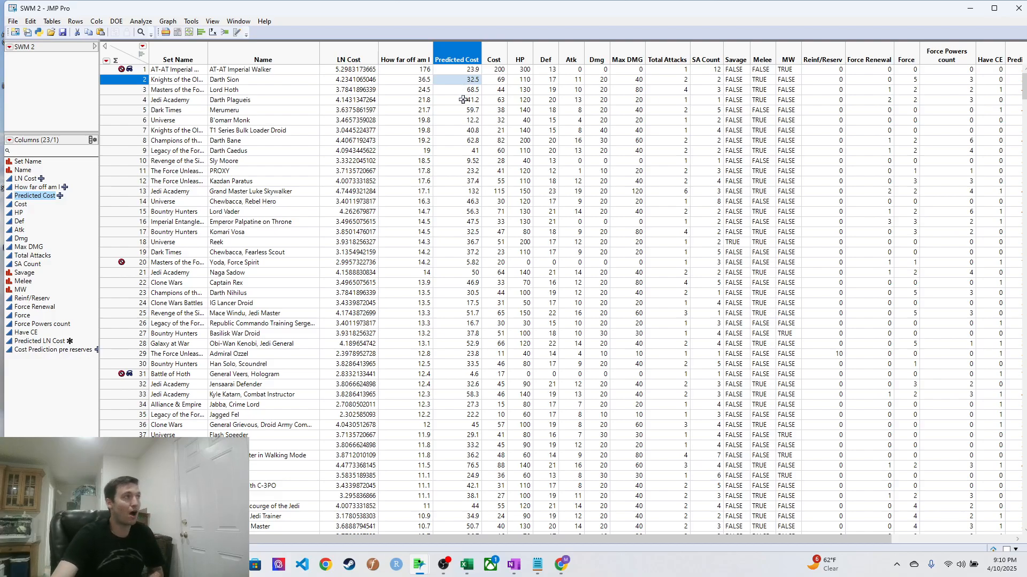
pyautogui.click(461, 91)
pyautogui.click(489, 89)
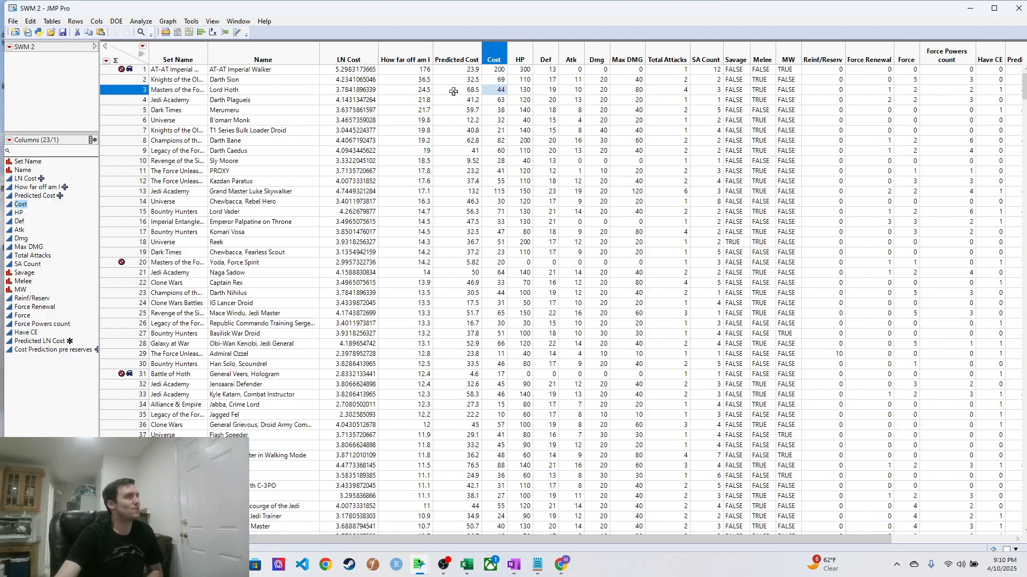
pyautogui.click(408, 101)
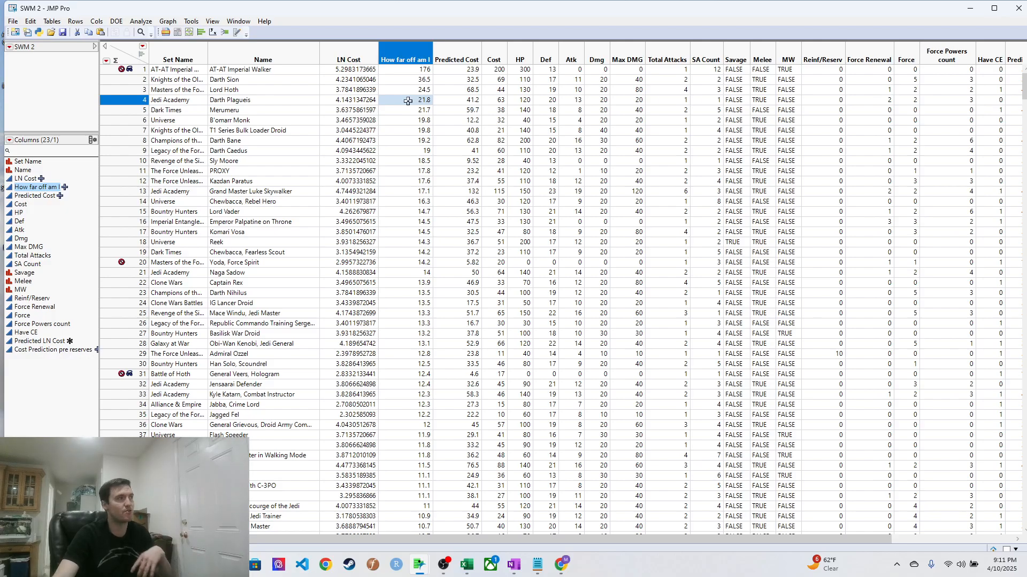
pyautogui.click(409, 113)
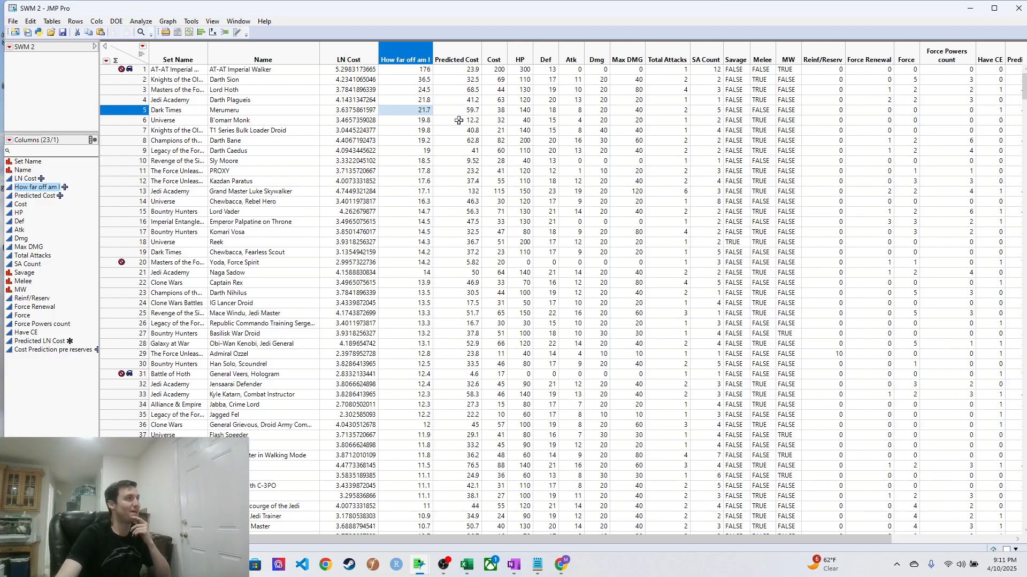
pyautogui.click(408, 122)
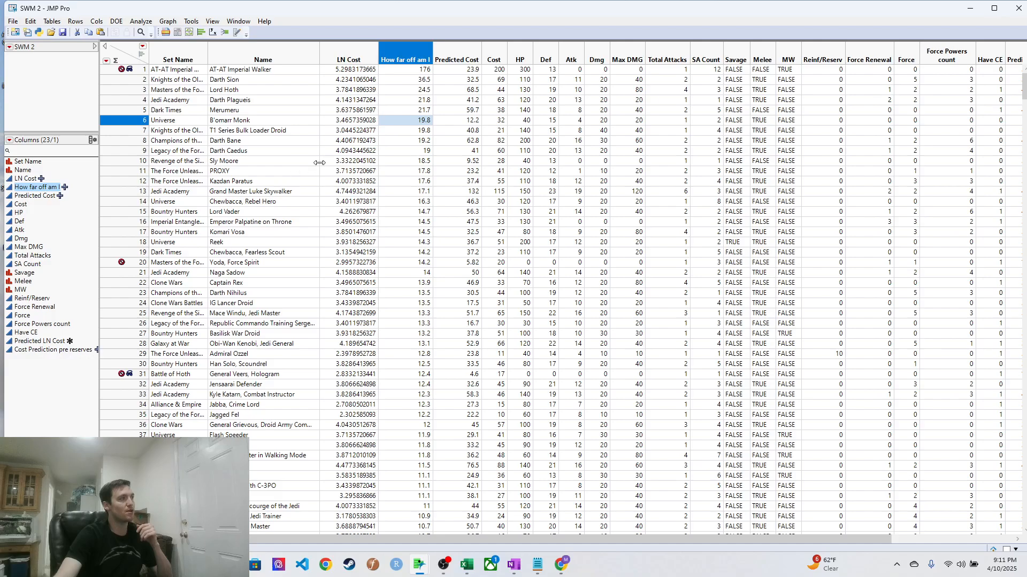
pyautogui.click(443, 162)
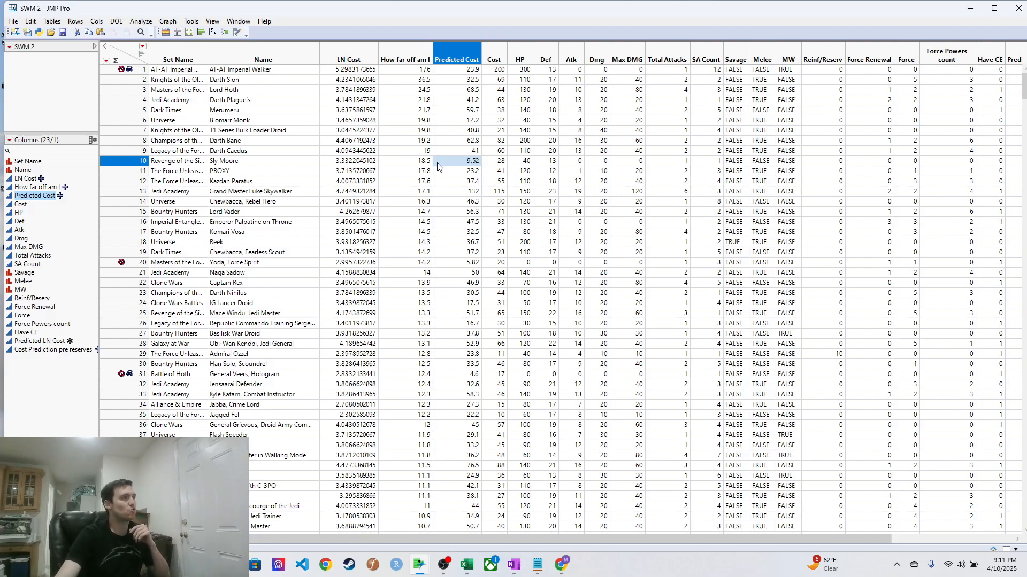
pyautogui.click(444, 151)
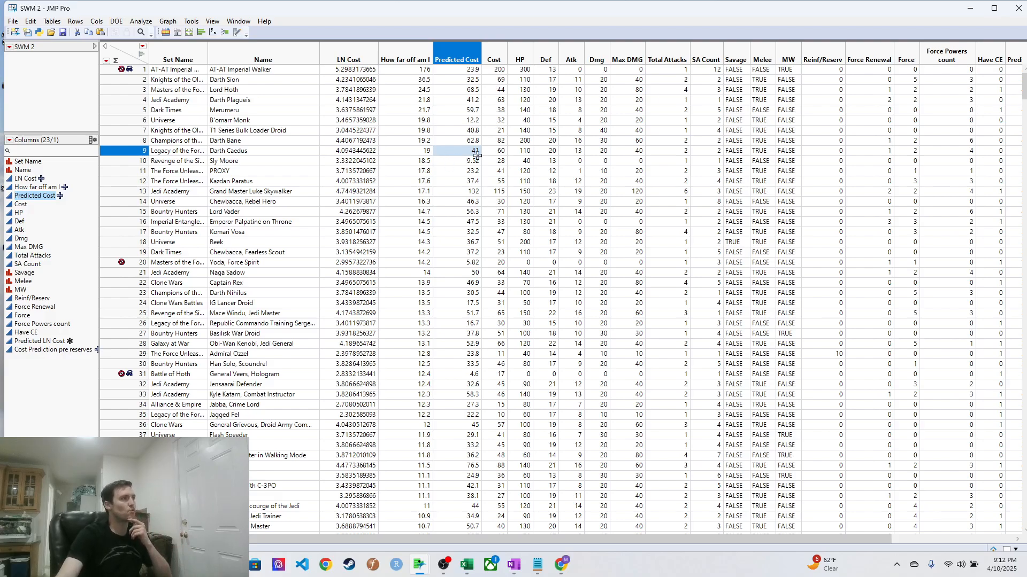
pyautogui.click(417, 150)
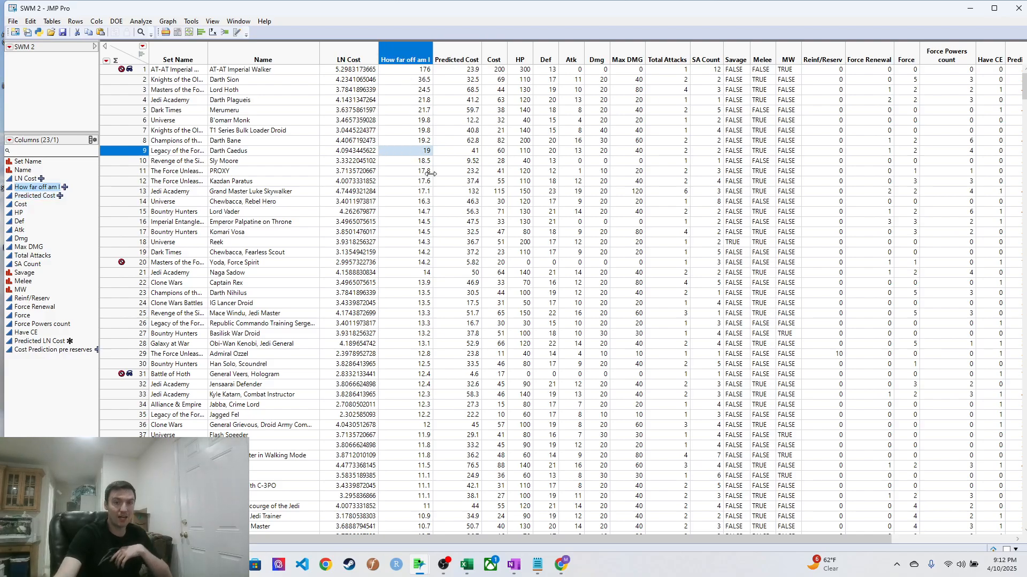
# Look further down the sorted table for the row where How far off am I reaches 5.
pyautogui.scroll(-2, 427, 187)
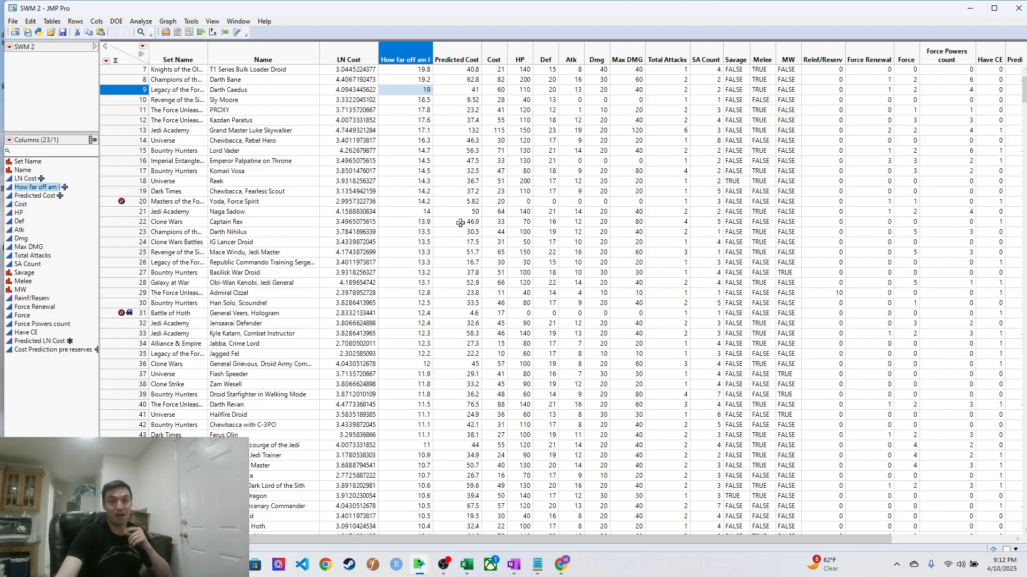
pyautogui.scroll(-7, 460, 223)
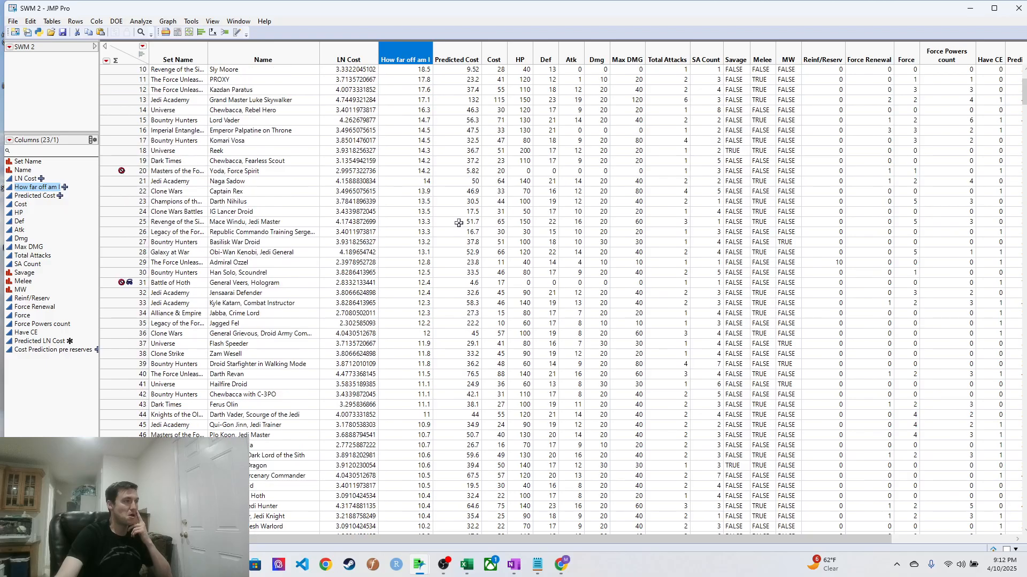
pyautogui.scroll(-7, 459, 223)
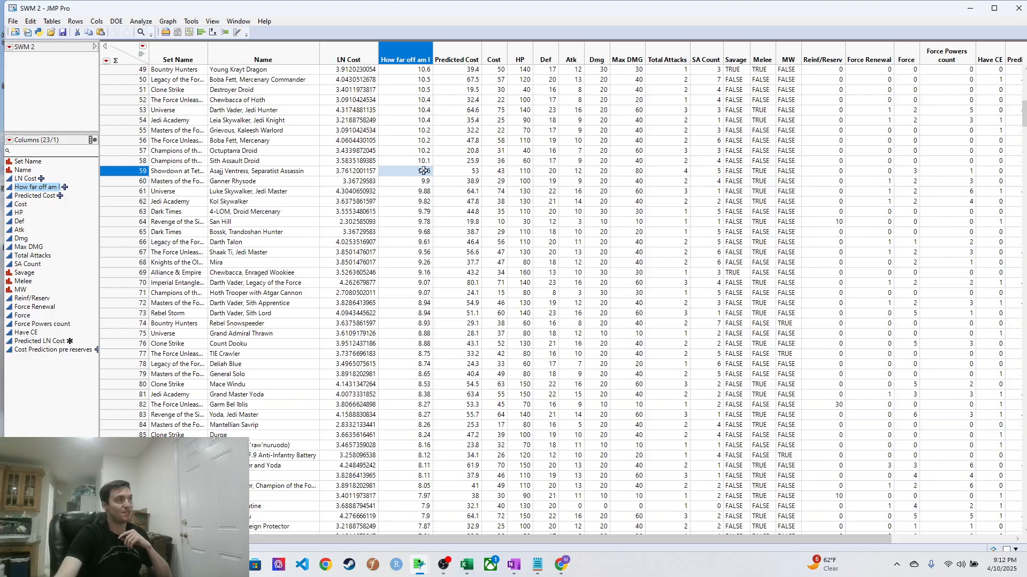
pyautogui.scroll(-8, 417, 175)
pyautogui.scroll(-20, 423, 193)
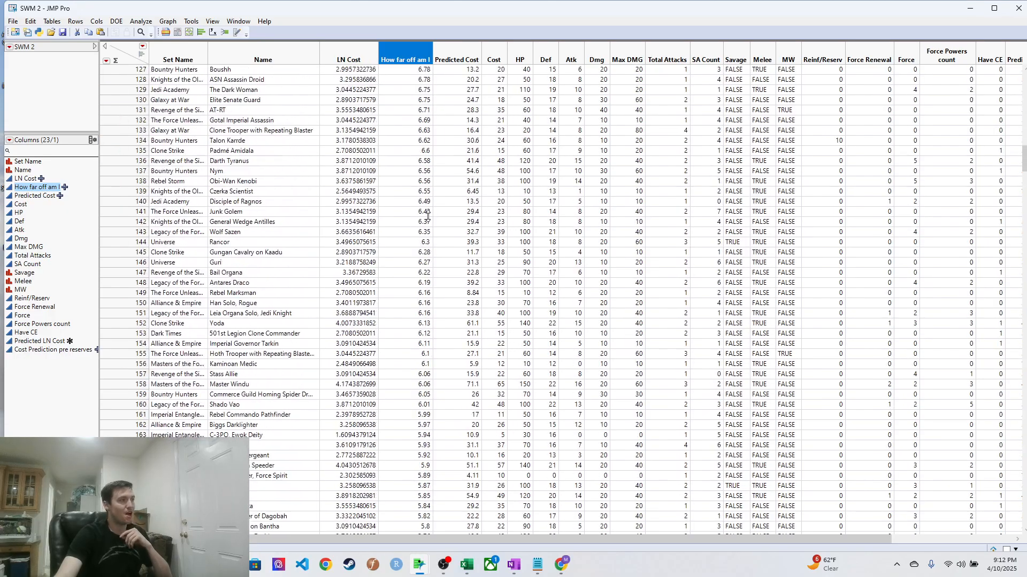
pyautogui.scroll(-6, 427, 216)
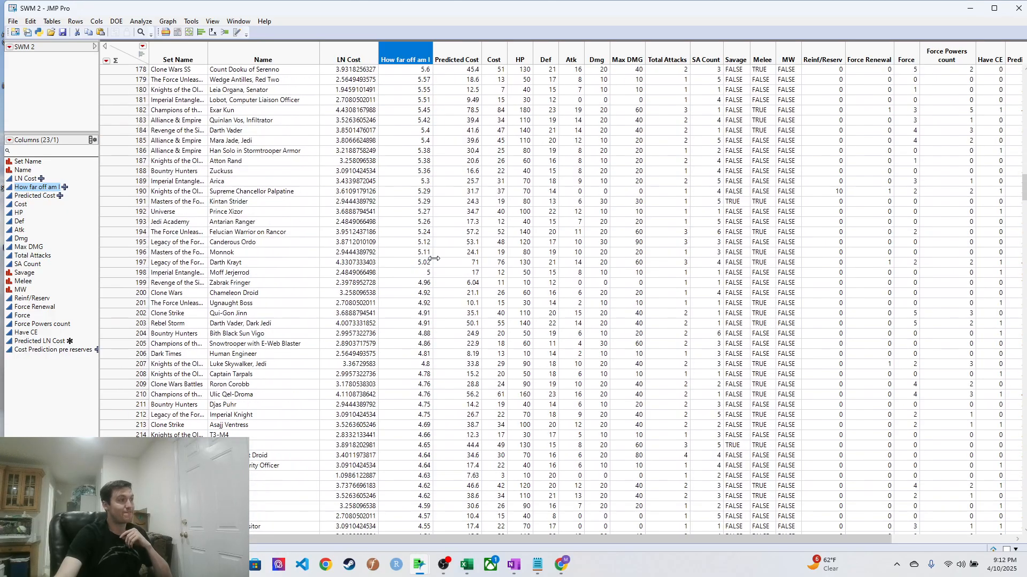
pyautogui.click(416, 273)
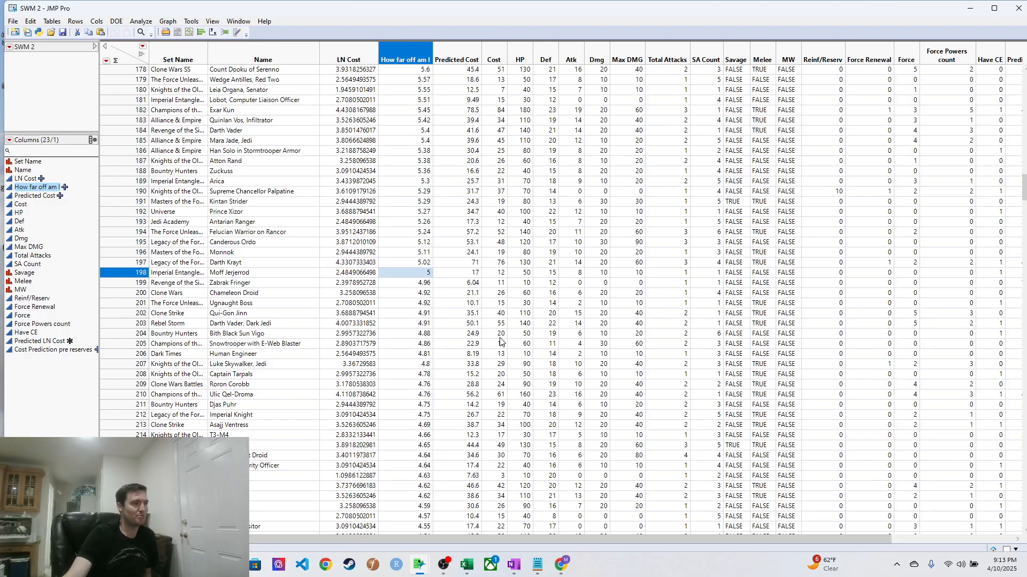
# Find the row where How far off am I reaches 2.5 and compare Tusken Raider's Cost with its Predicted Cost.
pyautogui.scroll(-20, 498, 348)
pyautogui.scroll(-20, 488, 362)
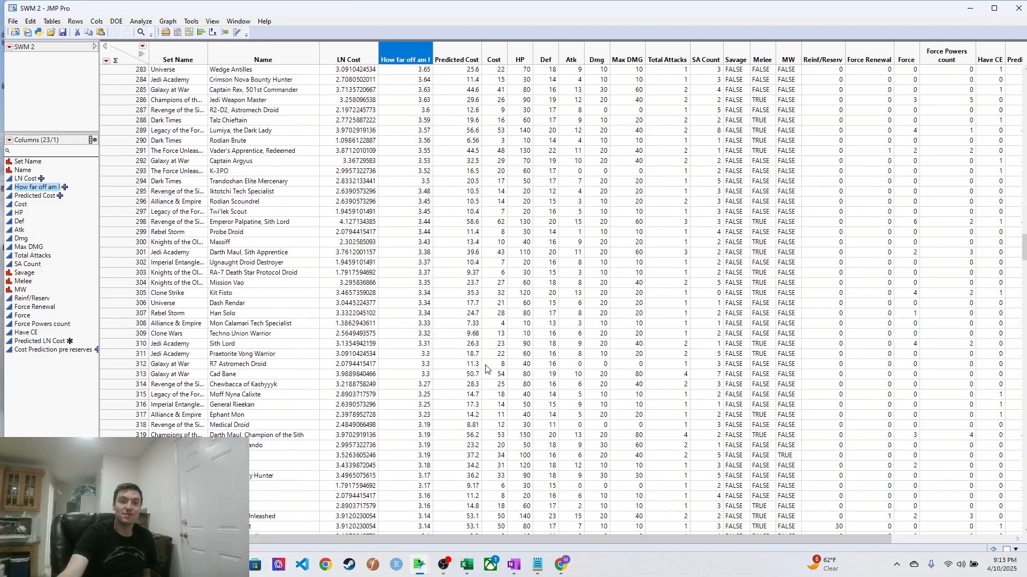
pyautogui.scroll(-2, 485, 370)
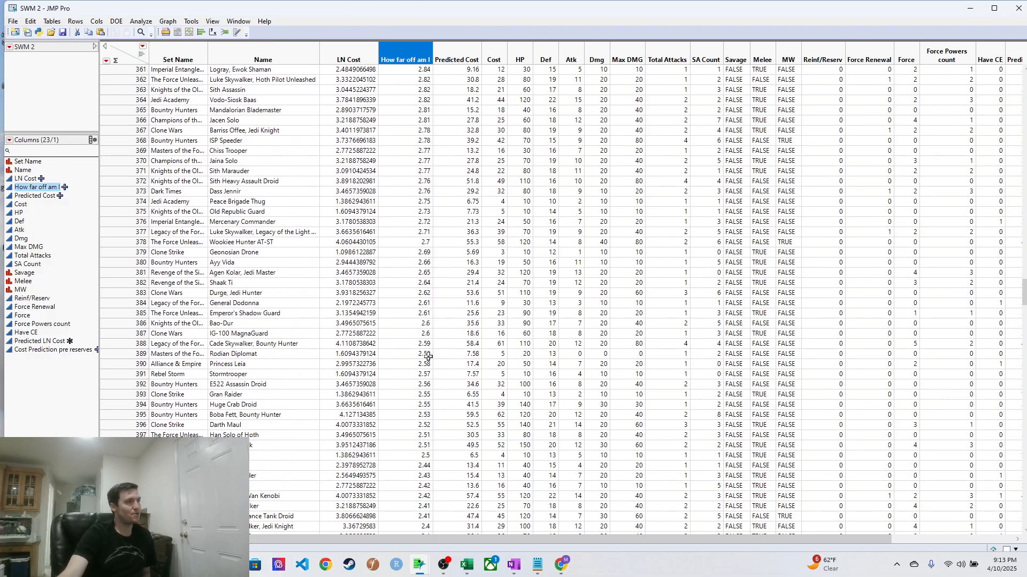
pyautogui.scroll(-9, 434, 362)
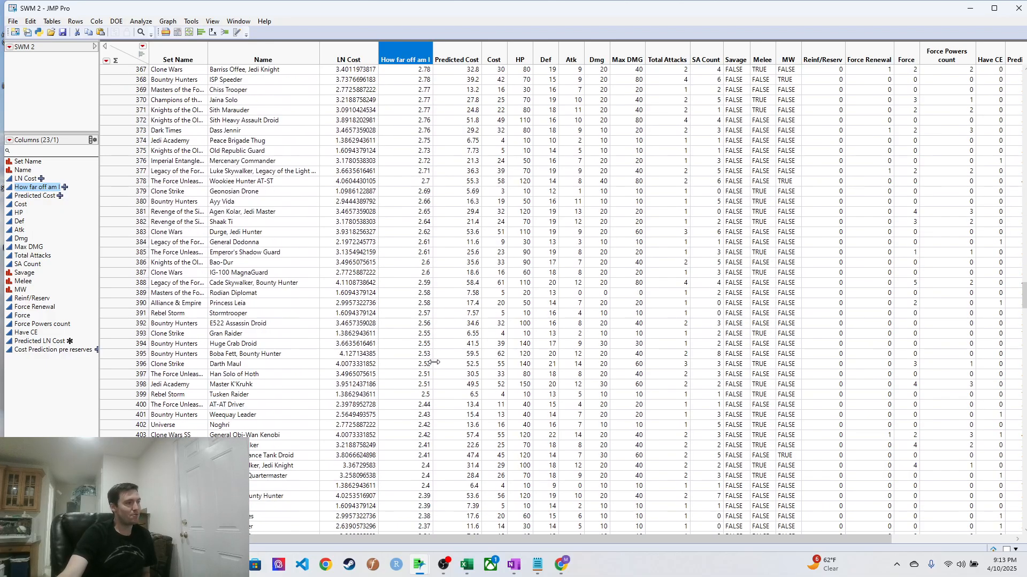
pyautogui.click(415, 395)
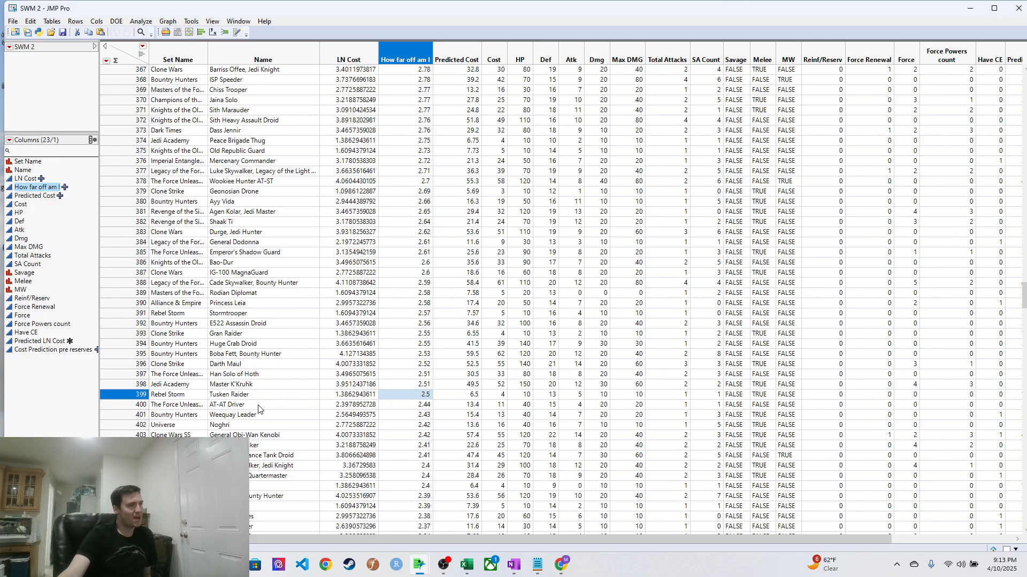
pyautogui.click(497, 395)
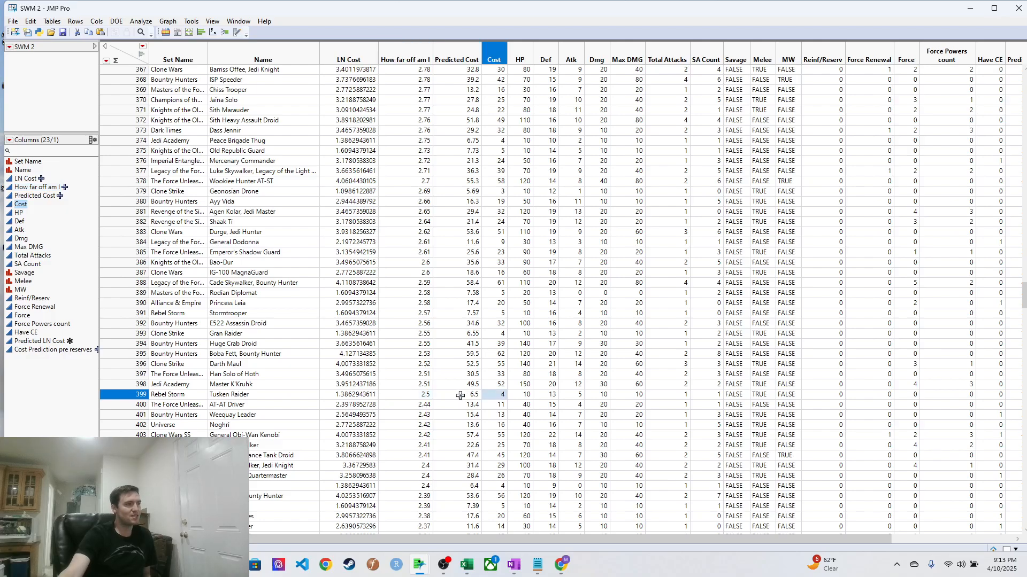
pyautogui.click(460, 396)
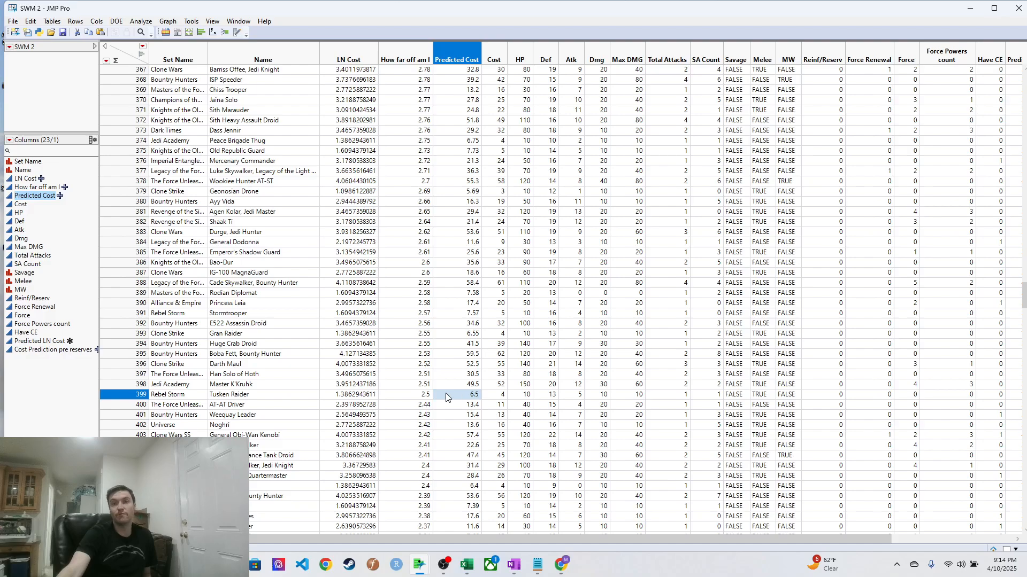
# Find the rows where How far off am I reaches 1, compare their Predicted Cost with Cost, and review the surrounding rows.
pyautogui.scroll(-1, 451, 402)
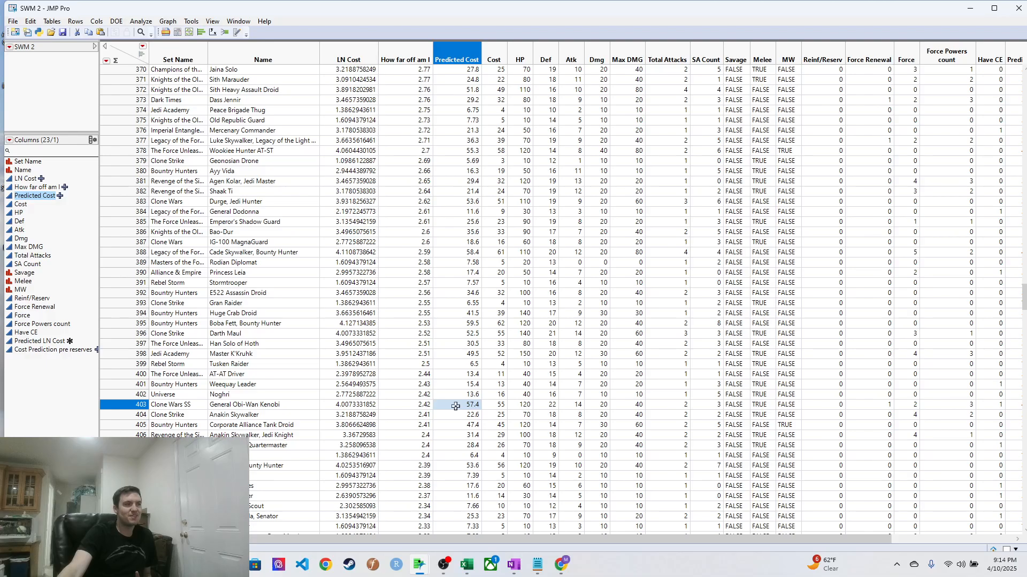
pyautogui.scroll(-15, 455, 407)
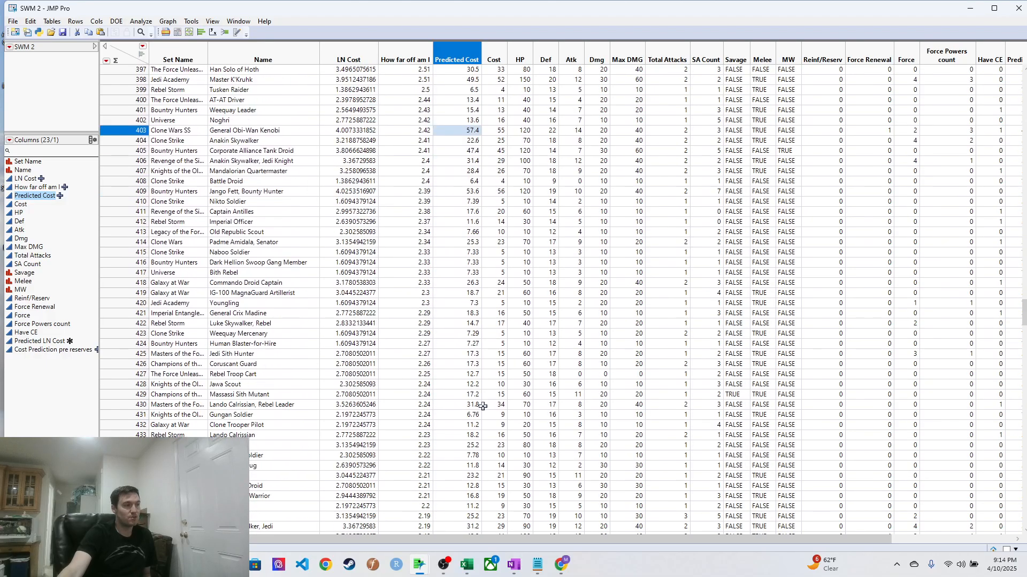
pyautogui.scroll(-19, 483, 406)
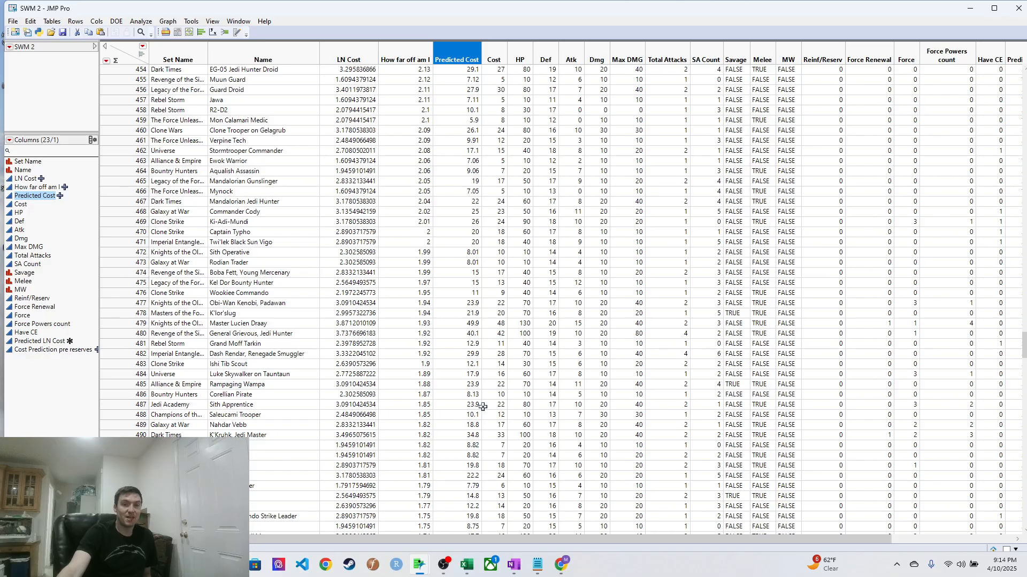
pyautogui.scroll(-20, 483, 414)
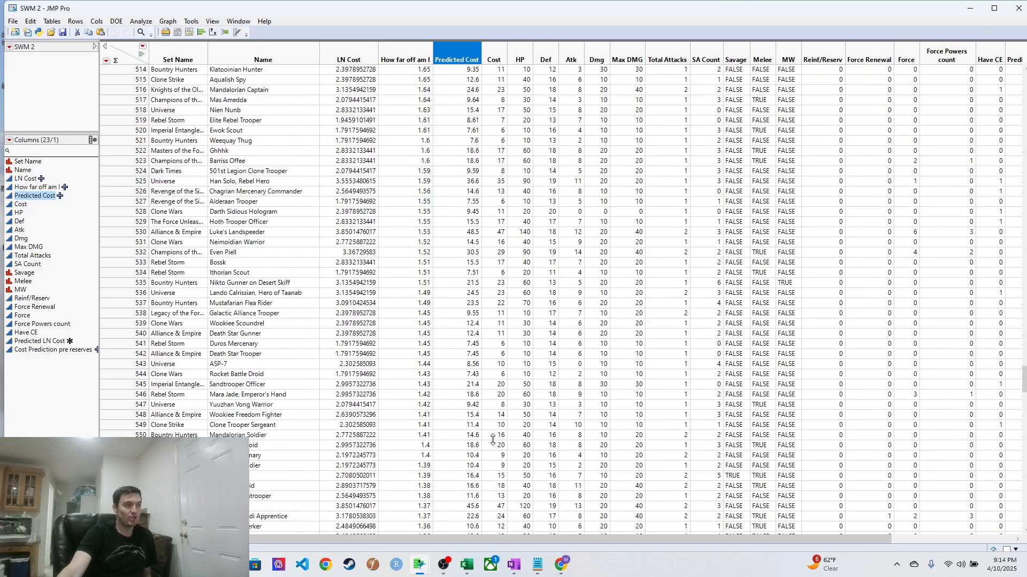
pyautogui.scroll(-8, 492, 447)
pyautogui.scroll(1, 438, 398)
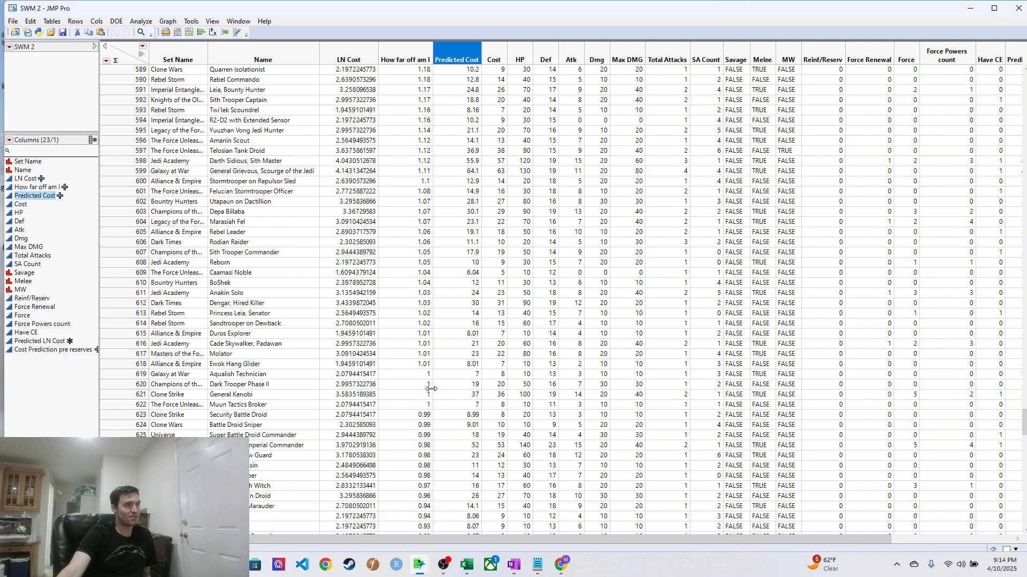
pyautogui.click(474, 374)
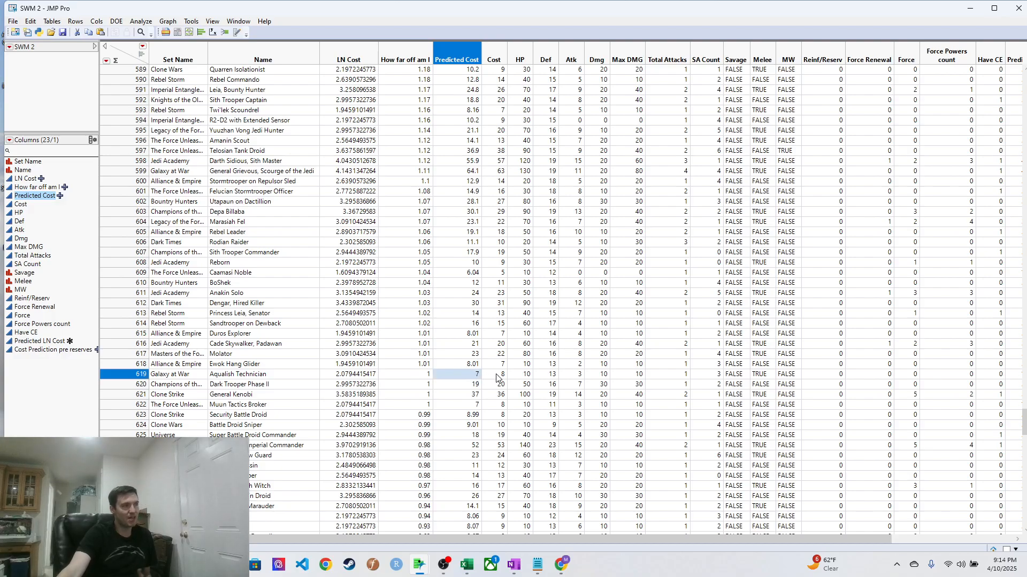
pyautogui.click(468, 383)
pyautogui.click(494, 386)
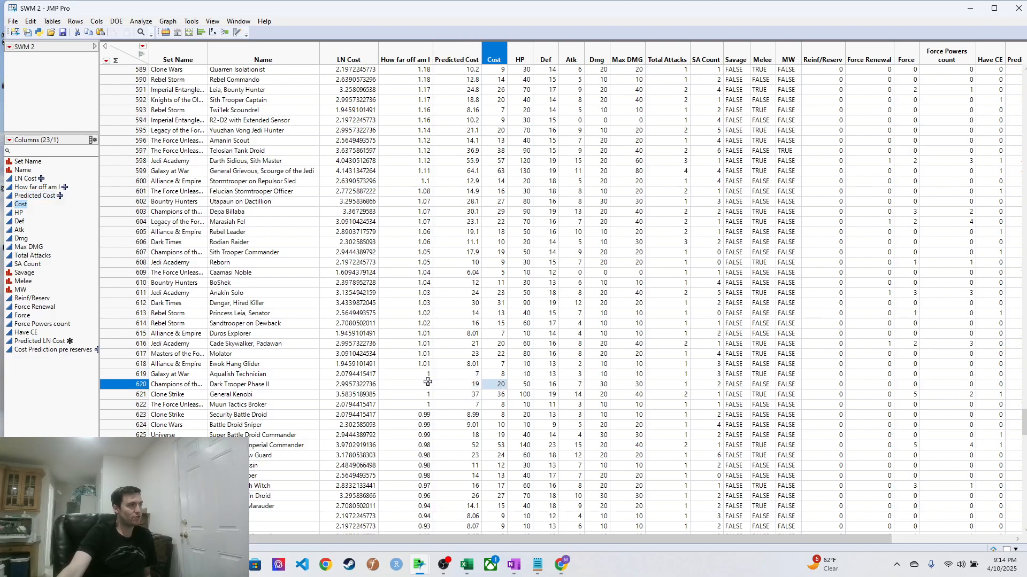
pyautogui.scroll(-15, 473, 447)
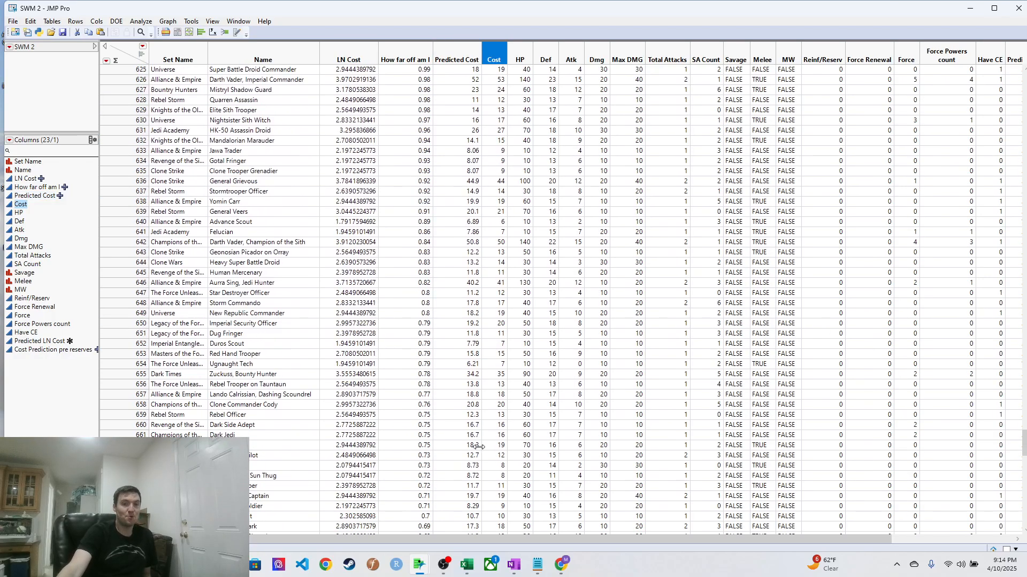
pyautogui.scroll(20, 492, 457)
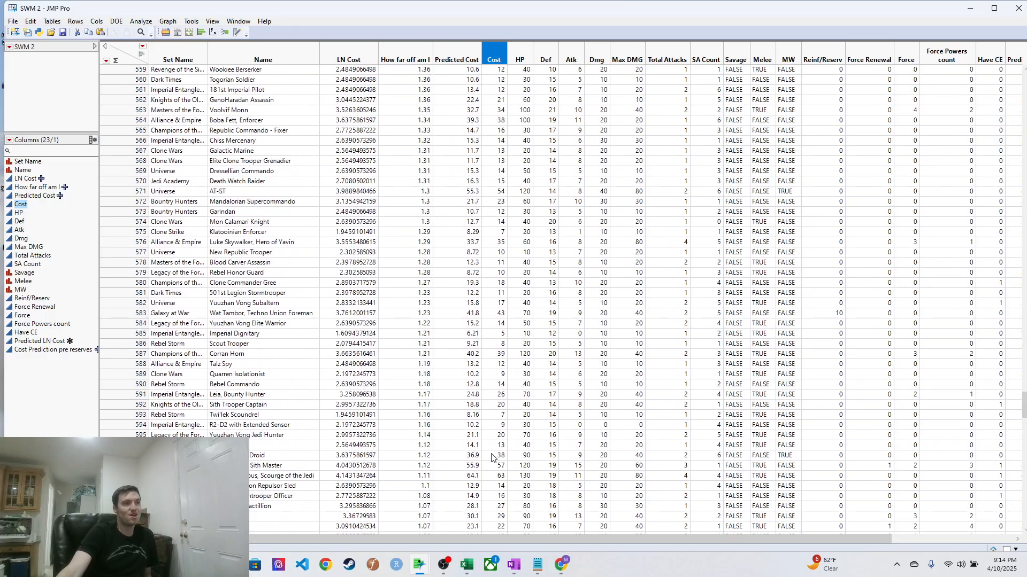
pyautogui.scroll(20, 492, 457)
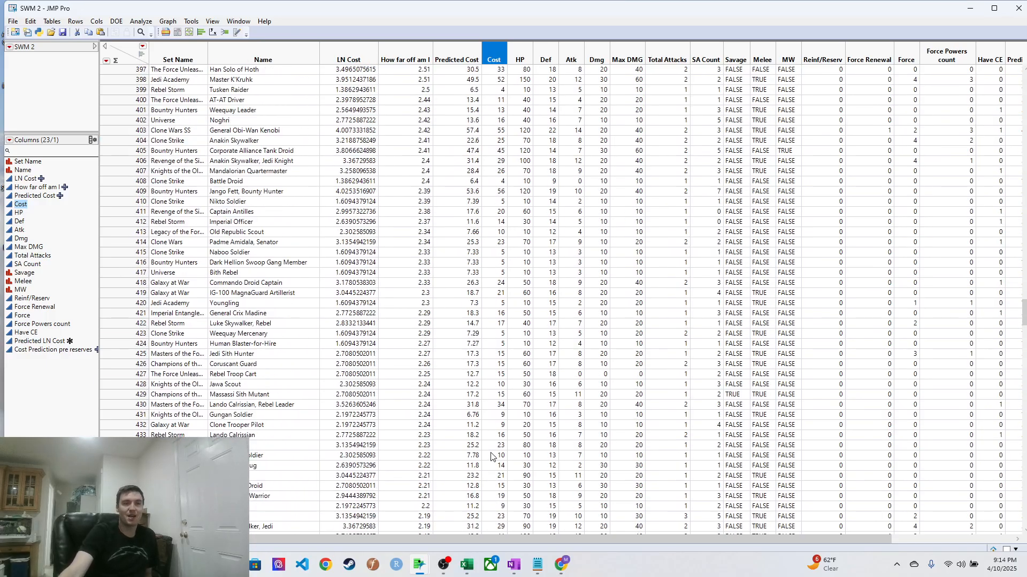
# Review the rows where How far off am I is around 10, then return to the worst predictions in row 1.
pyautogui.moveTo(1023, 314); pyautogui.dragTo(1011, 112)
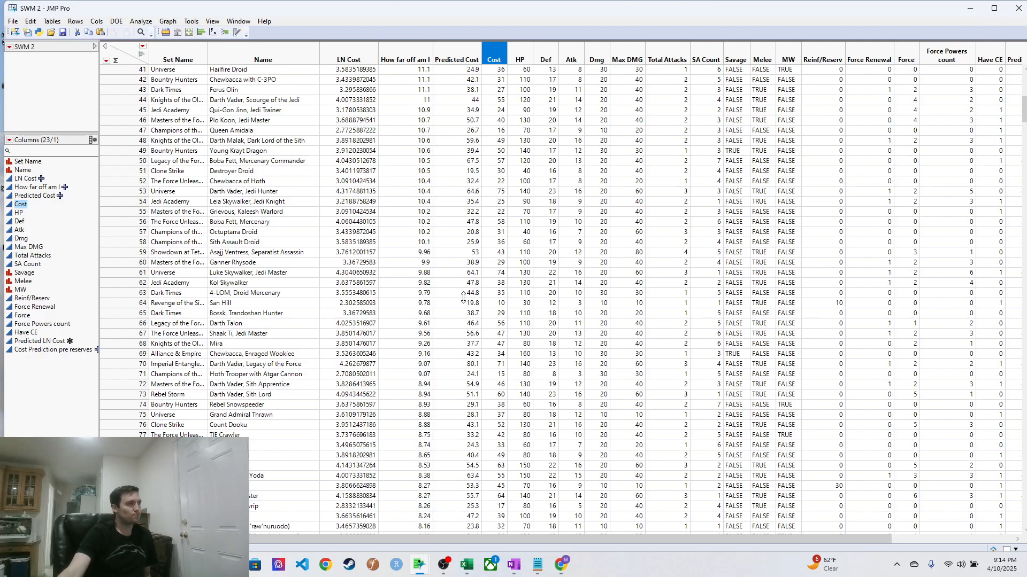
pyautogui.scroll(-3, 463, 298)
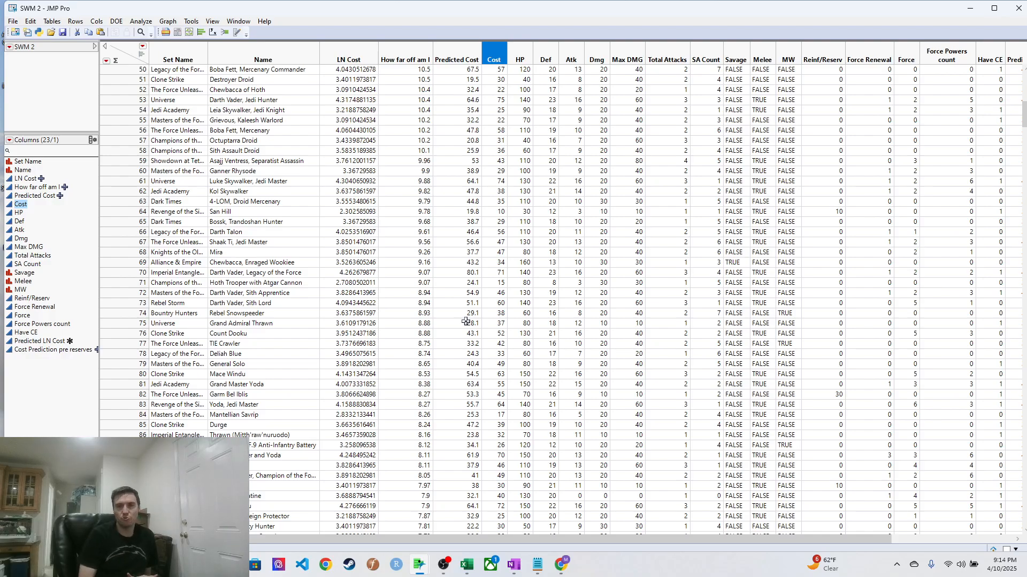
pyautogui.scroll(6, 466, 321)
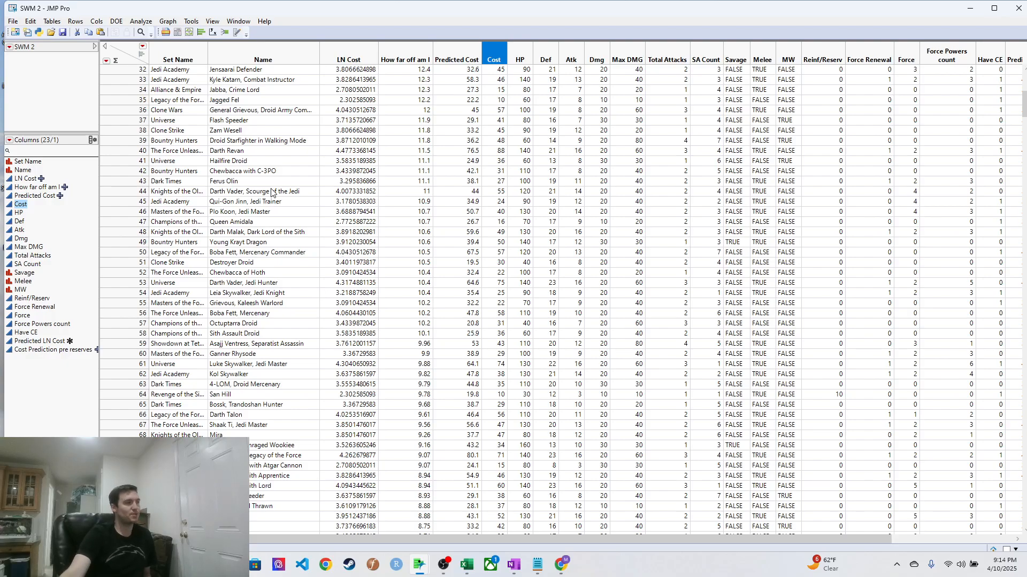
pyautogui.scroll(10, 267, 192)
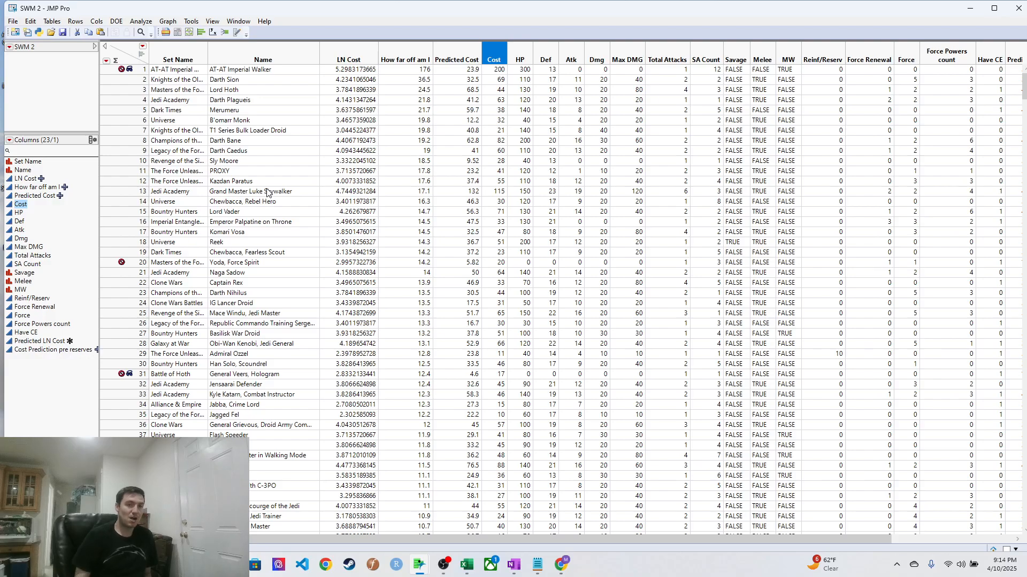
# Compare Predicted Cost with Cost for the largest misses, including AT-AT Imperial Walker and Lord Hoth.
pyautogui.click(436, 154)
pyautogui.click(412, 100)
pyautogui.click(442, 78)
pyautogui.click(447, 70)
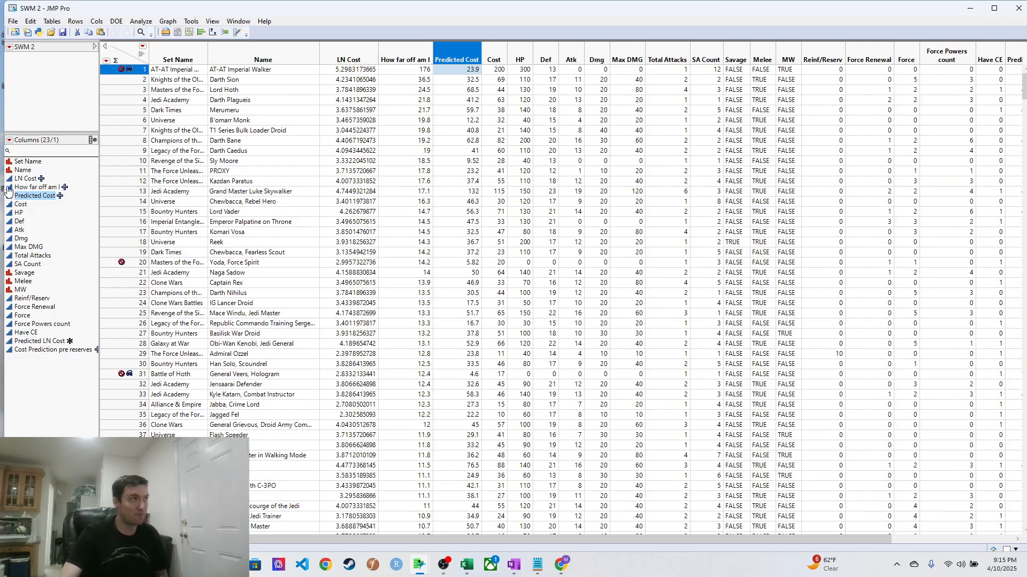
pyautogui.click(460, 90)
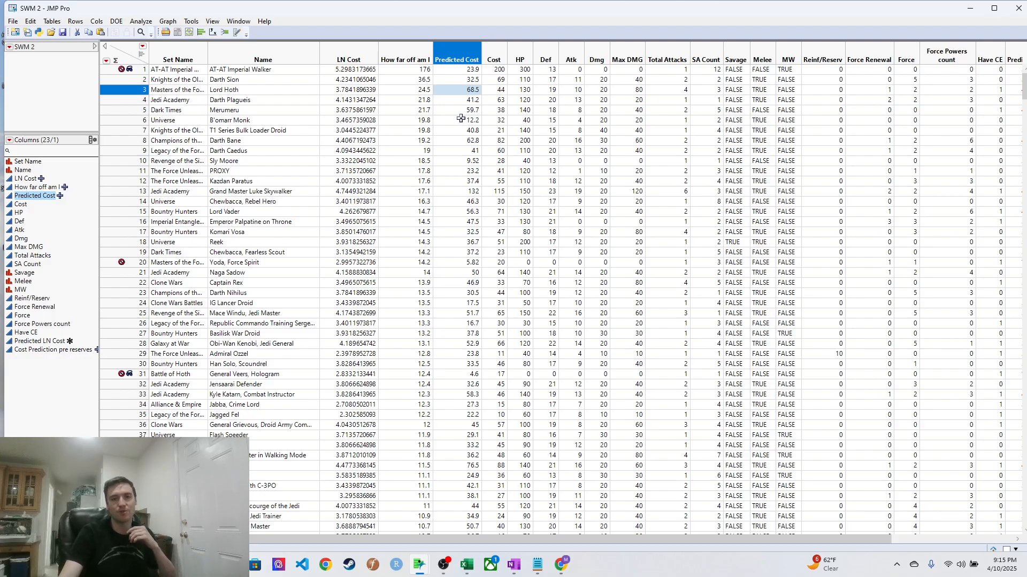
# Examine the table's last columns, Predicted LN Cost and Cost Prediction pre reserves, and return to the Name column.
pyautogui.scroll(-1, 463, 121)
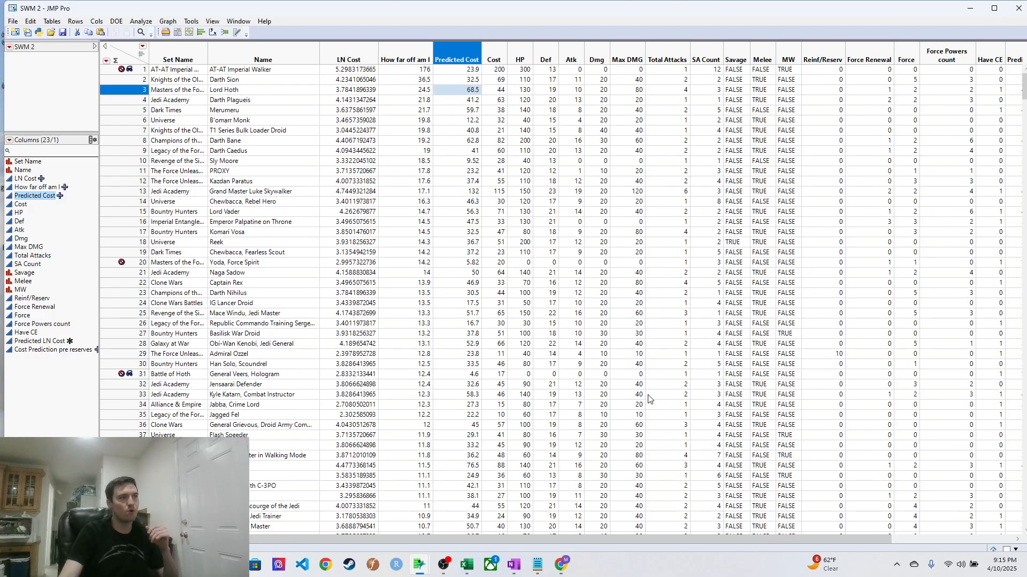
pyautogui.scroll(1, 648, 398)
pyautogui.moveTo(654, 537); pyautogui.dragTo(864, 534)
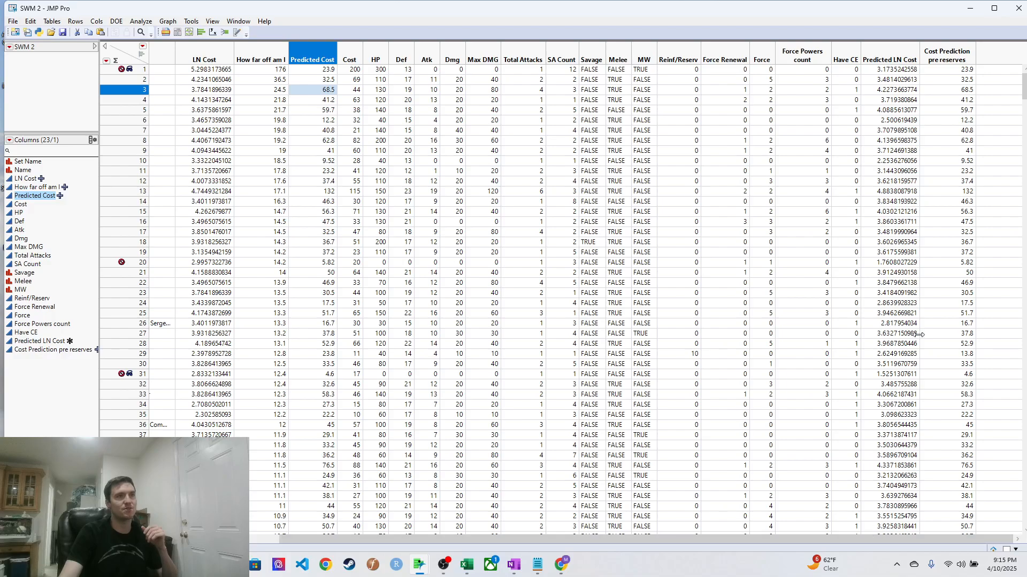
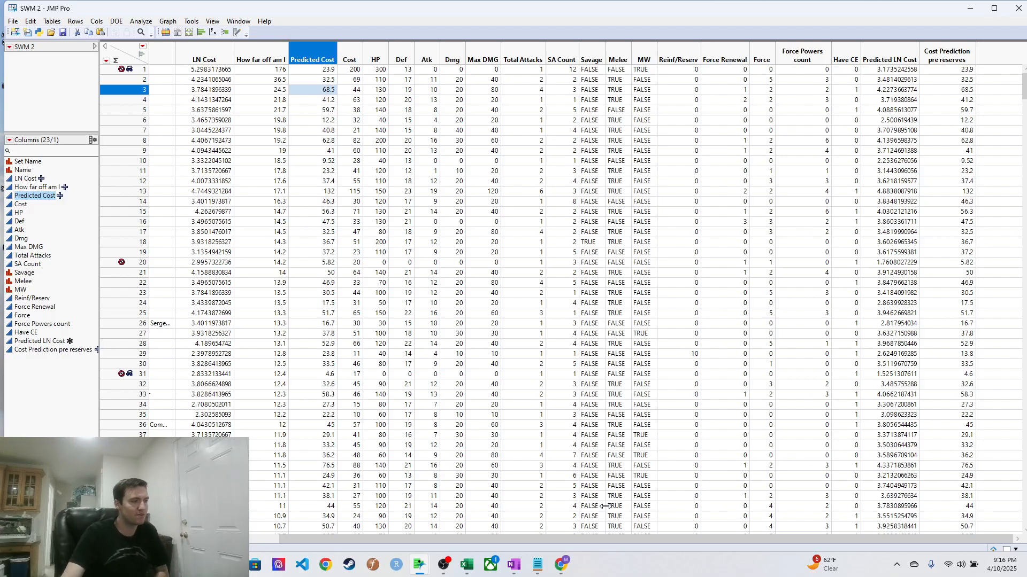
pyautogui.moveTo(620, 540); pyautogui.dragTo(473, 543)
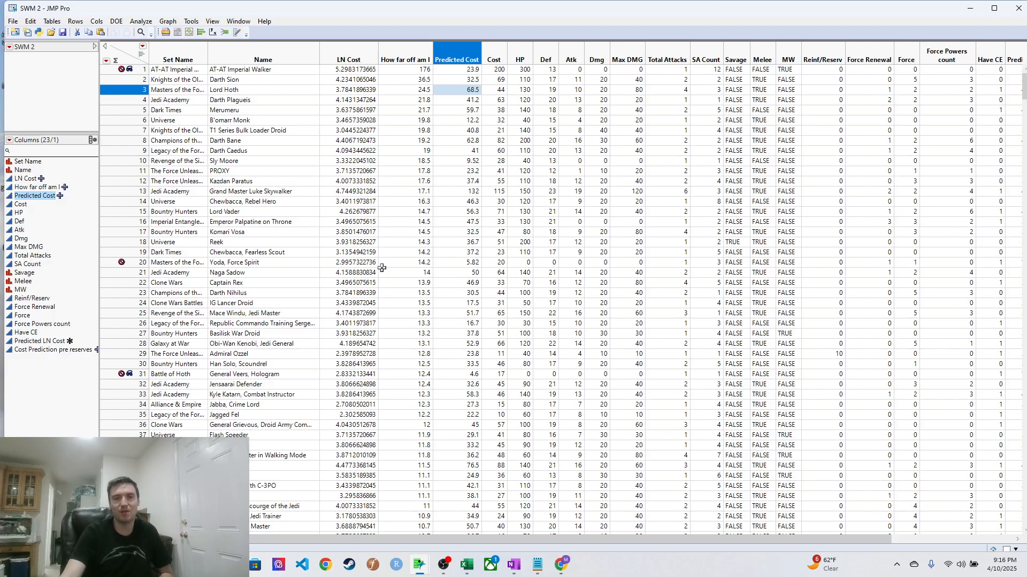
# Check the Predicted Cost of Sly Moore and Emperor Palpatine on Throne, and the Cost of Darth Plagueis.
pyautogui.click(453, 160)
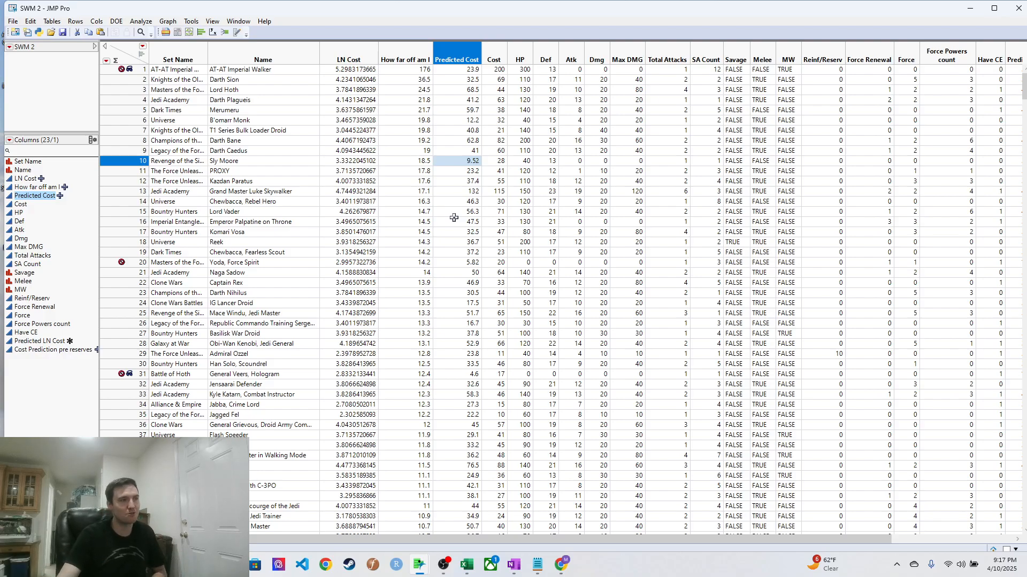
pyautogui.click(454, 220)
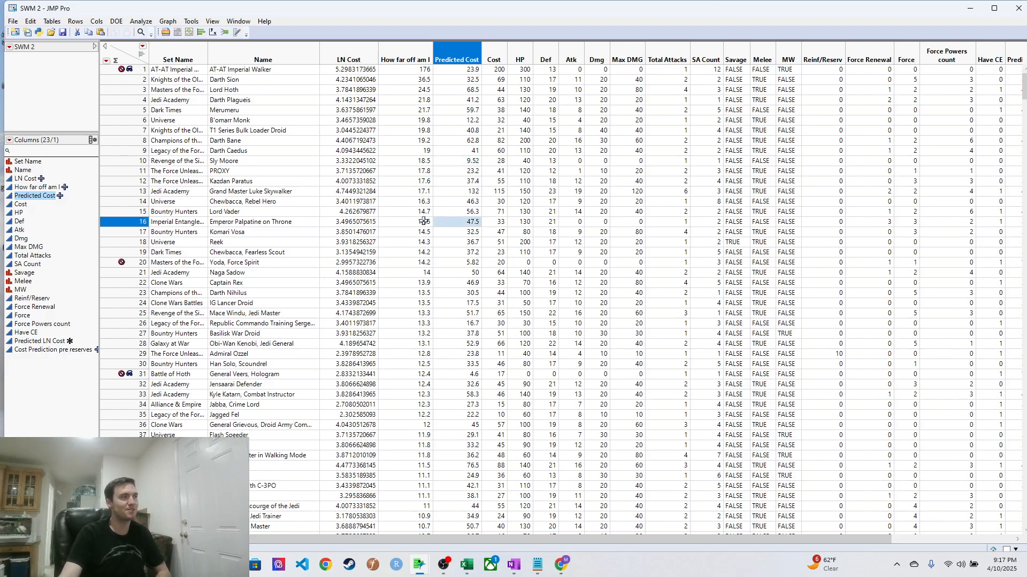
pyautogui.click(500, 102)
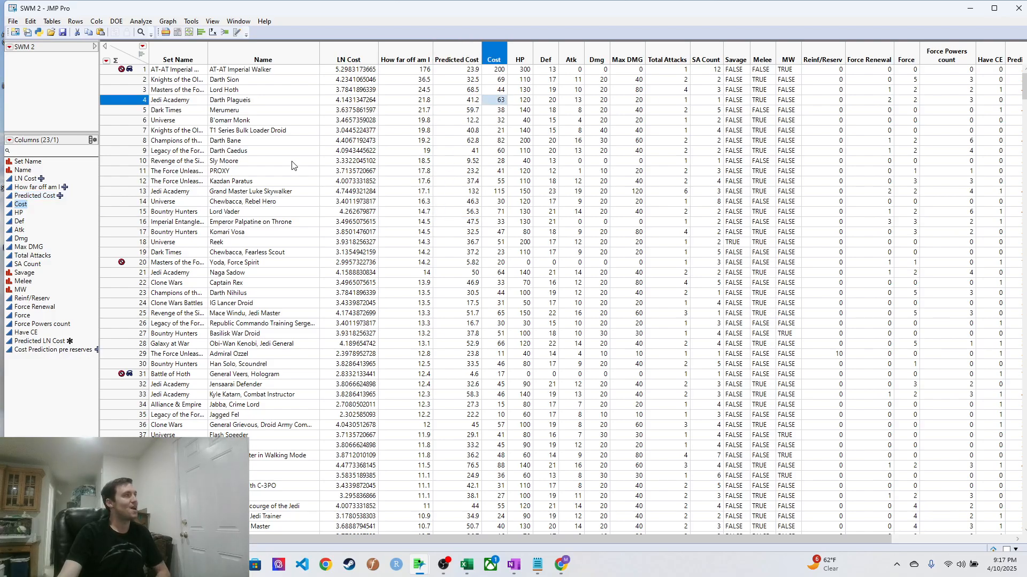
# Review the sorted miniatures from the worst predictions down to where How far off am I falls below 5.
pyautogui.scroll(-3, 567, 150)
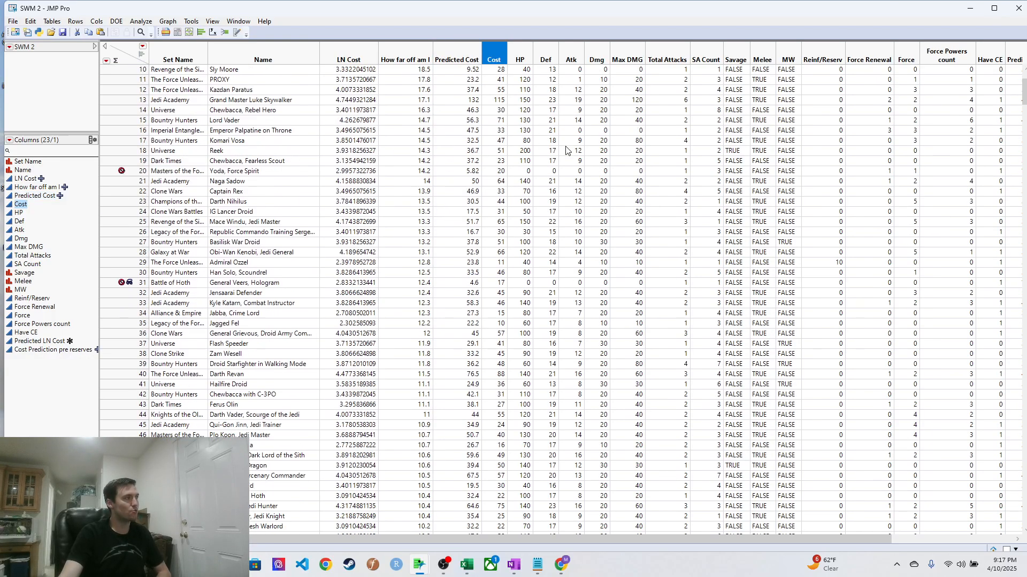
pyautogui.scroll(-17, 567, 150)
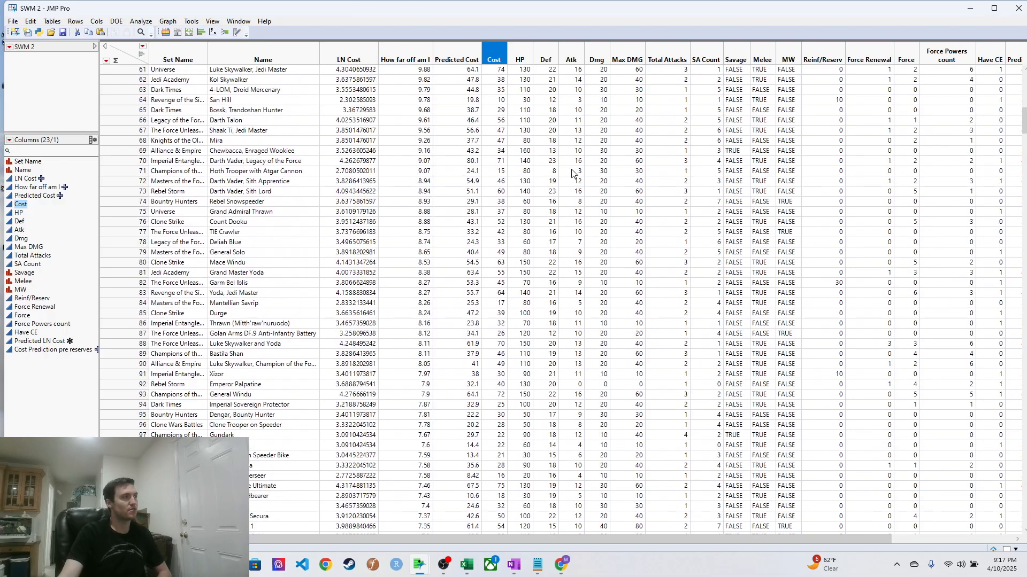
pyautogui.scroll(-8, 572, 173)
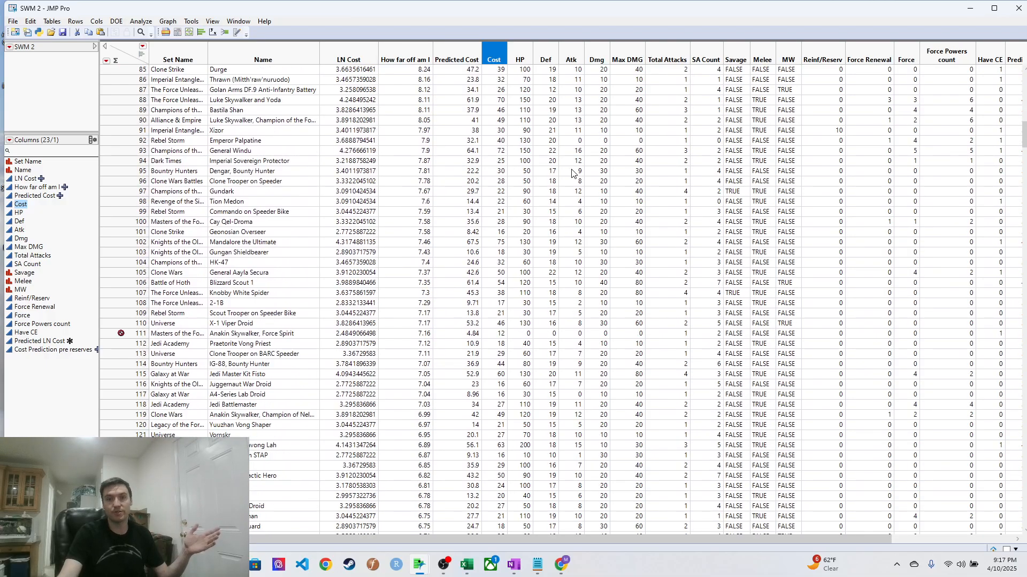
pyautogui.scroll(-4, 571, 173)
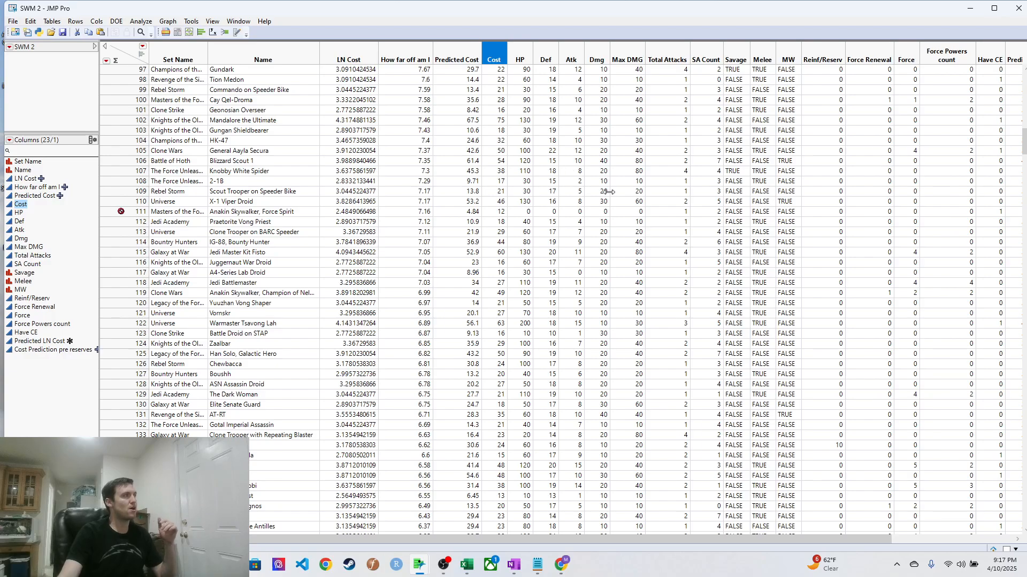
pyautogui.scroll(-3, 610, 187)
pyautogui.scroll(-12, 610, 187)
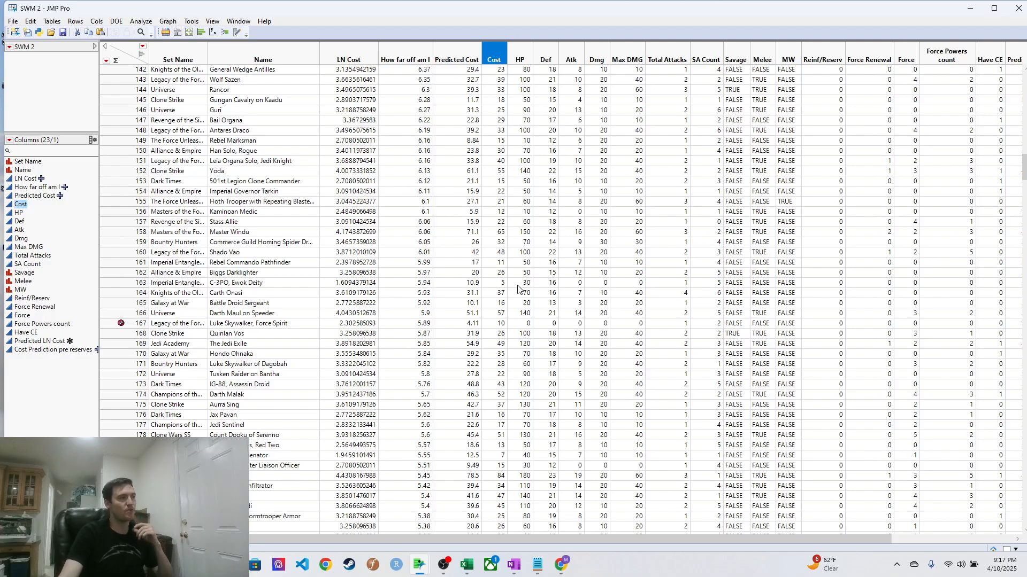
pyautogui.scroll(-19, 511, 288)
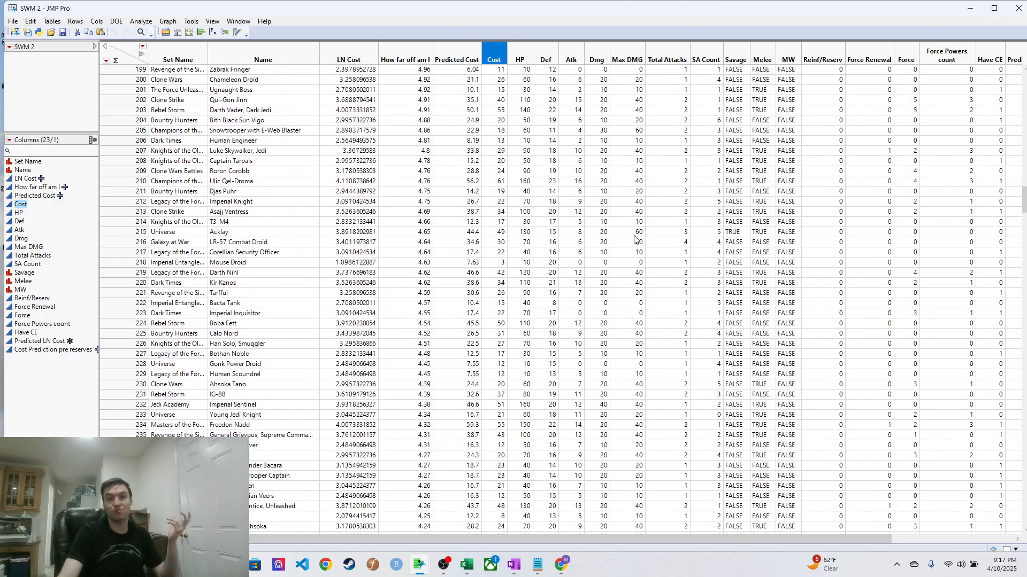
# Review the mid-table miniatures where How far off am I goes from about 4 down to about 1.
pyautogui.scroll(-17, 636, 239)
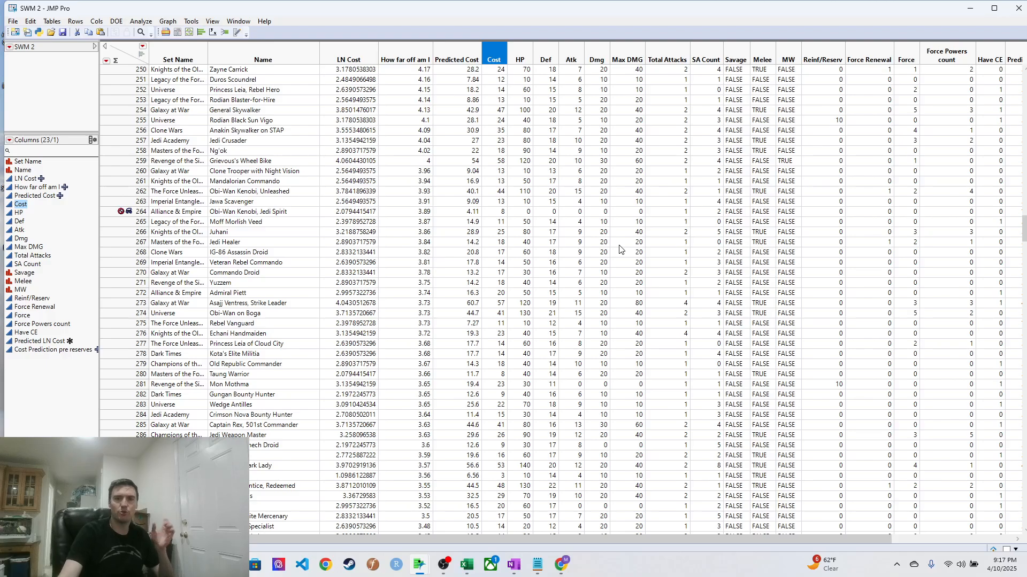
pyautogui.scroll(-17, 619, 250)
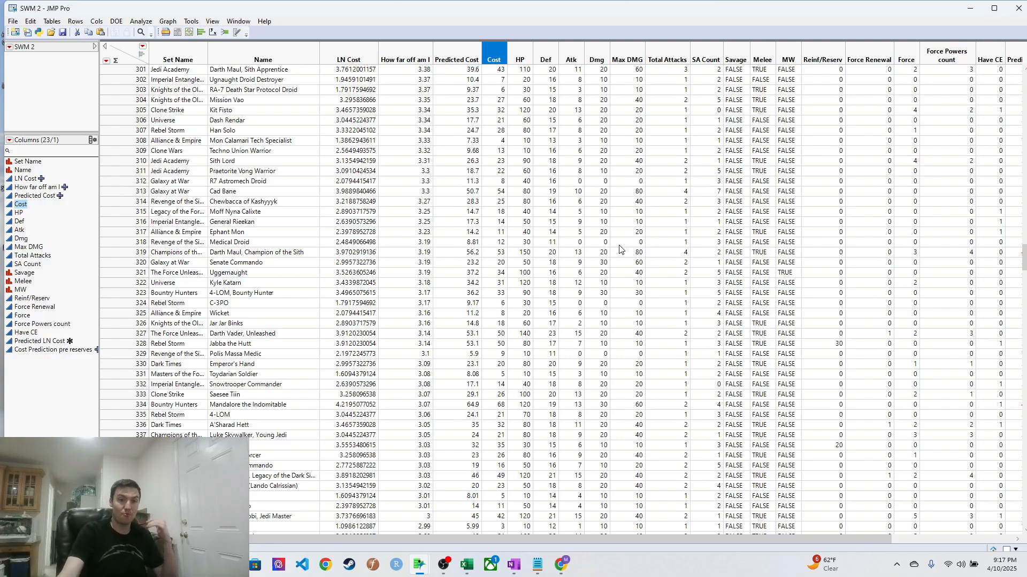
pyautogui.scroll(-17, 619, 250)
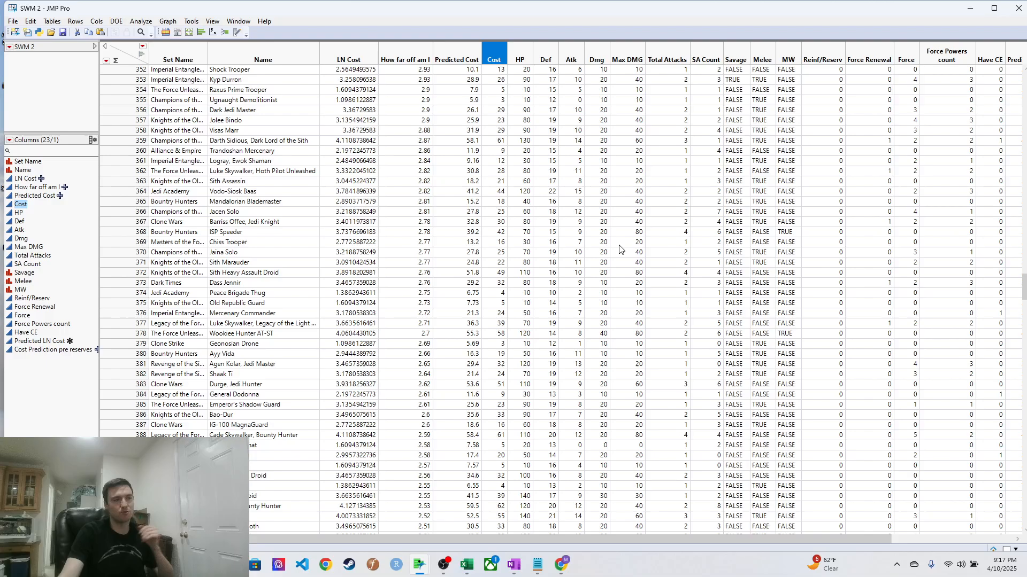
pyautogui.scroll(-17, 619, 249)
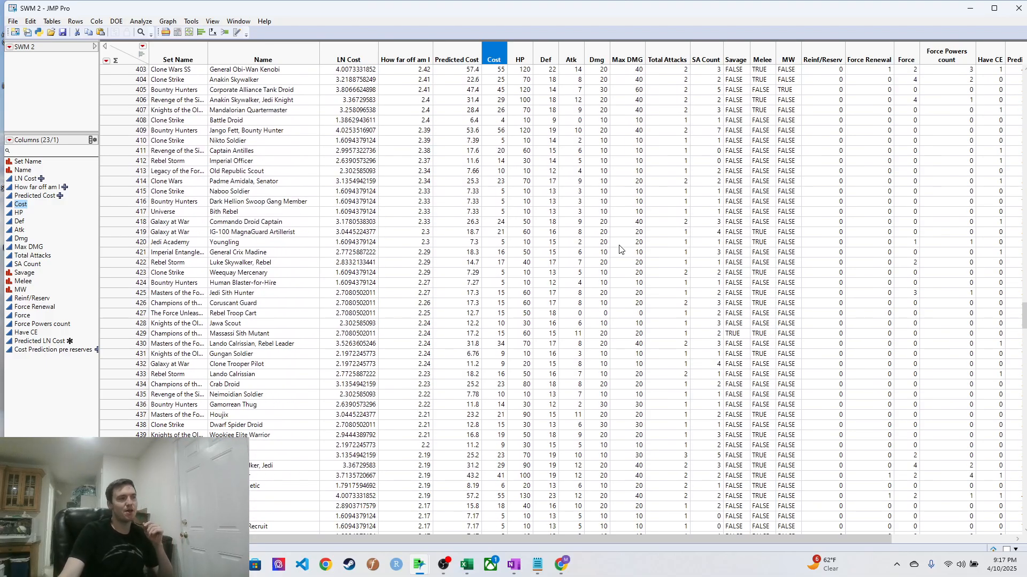
pyautogui.scroll(-17, 619, 249)
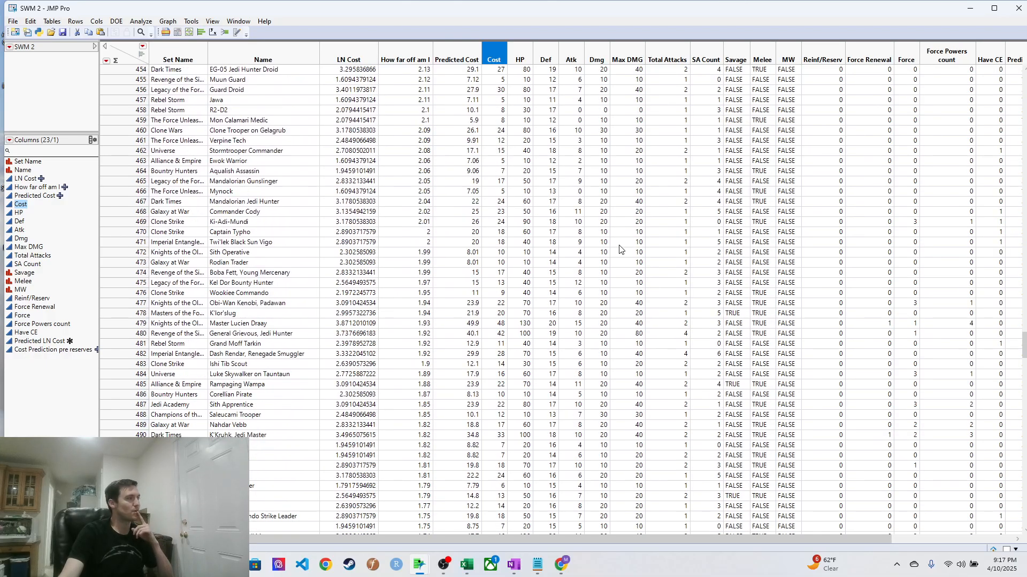
pyautogui.scroll(-15, 619, 250)
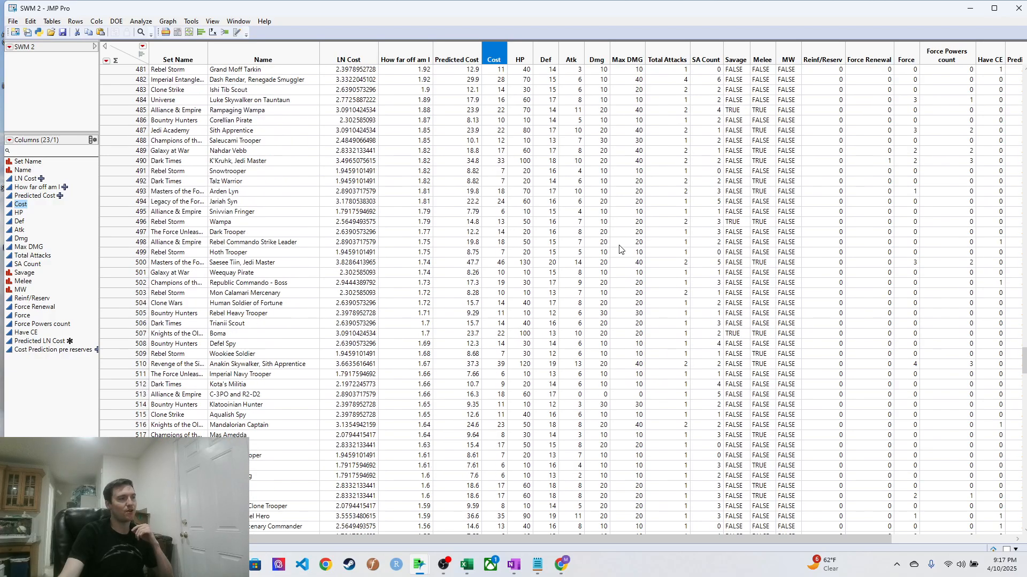
pyautogui.scroll(-3, 619, 250)
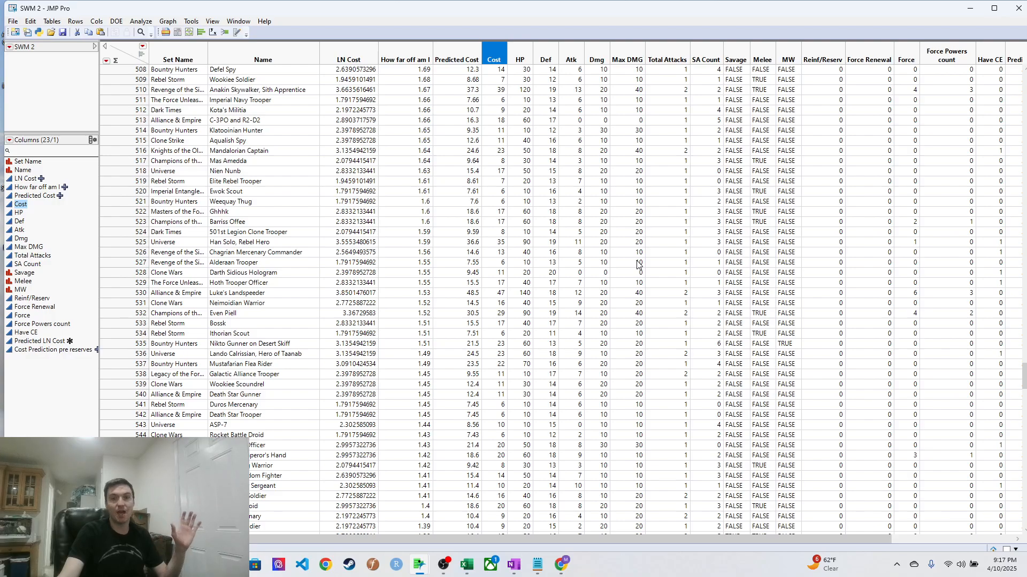
pyautogui.scroll(-16, 638, 264)
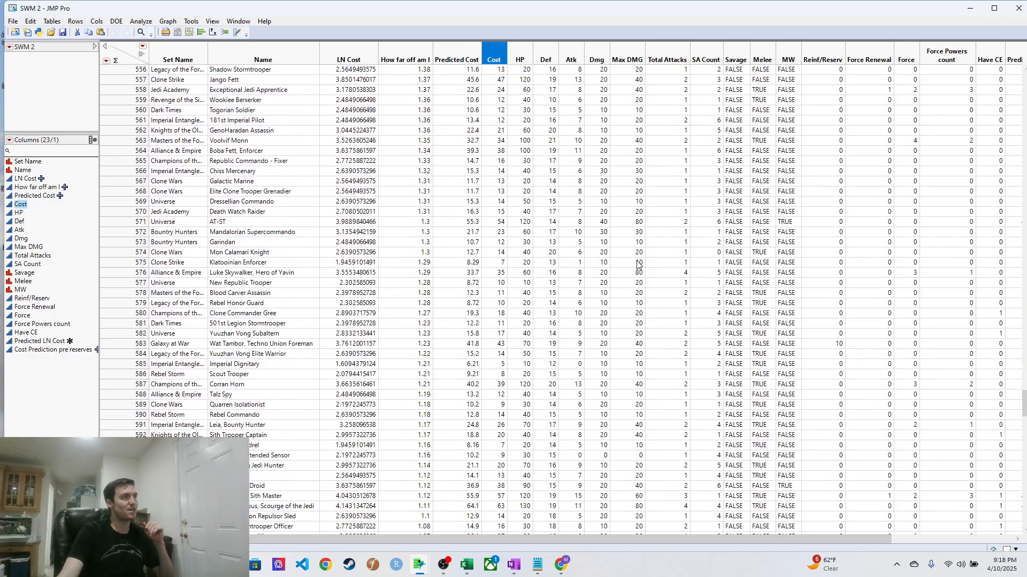
# Compare the Predicted Cost and Cost columns for the most accurate predictions, down to the table's last row.
pyautogui.click(459, 53)
pyautogui.click(492, 54)
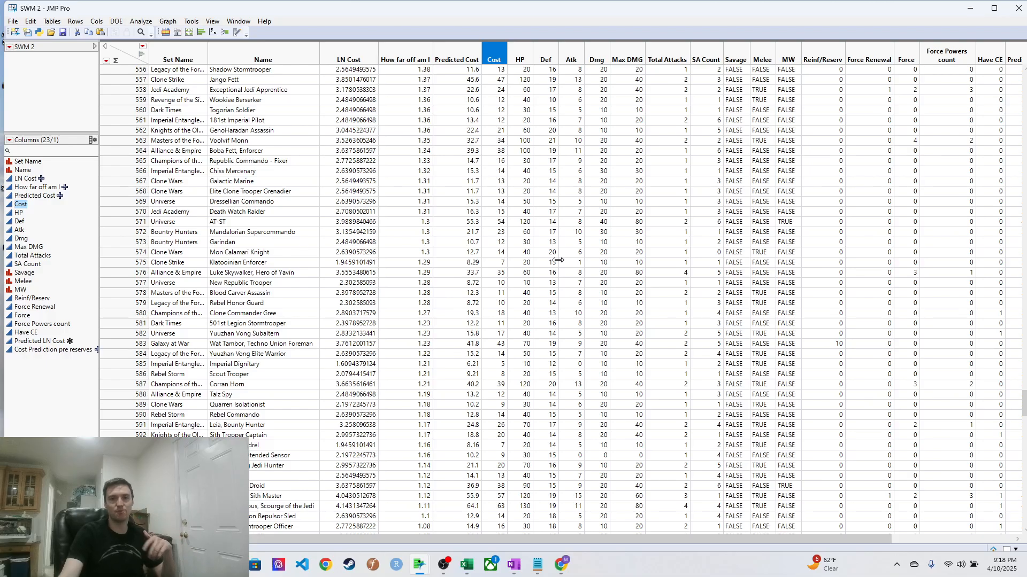
pyautogui.scroll(-17, 559, 262)
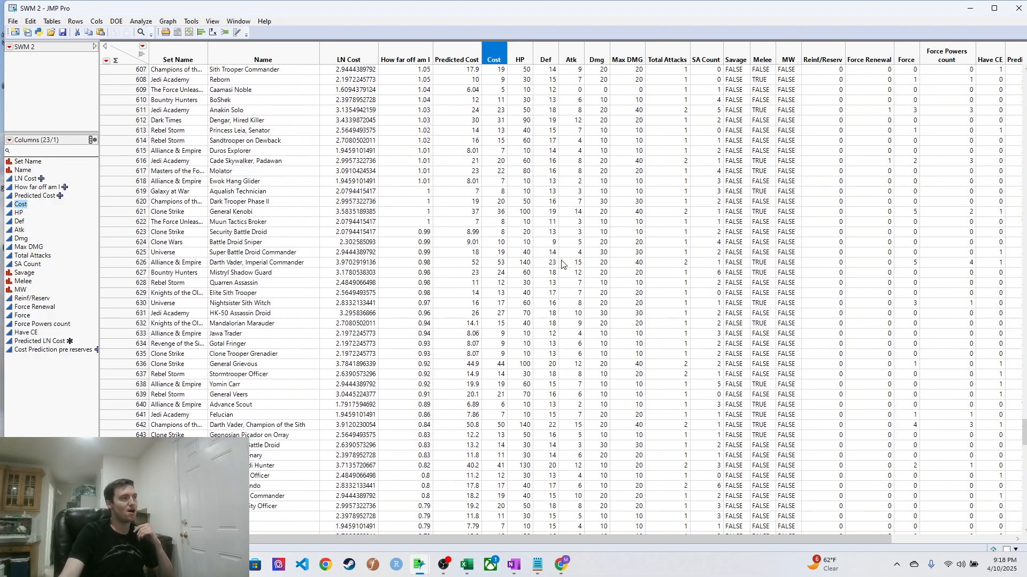
pyautogui.scroll(-6, 562, 263)
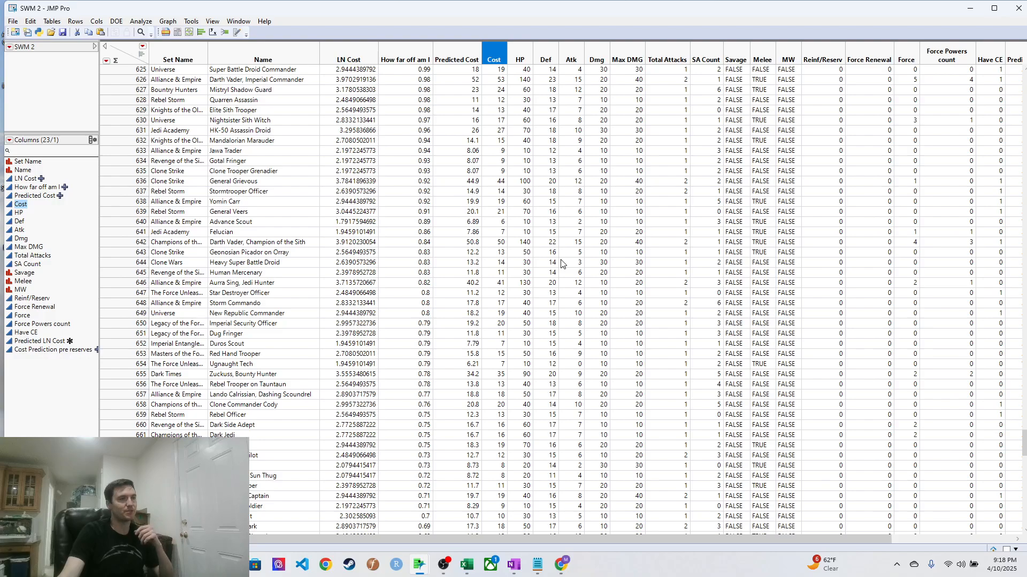
pyautogui.scroll(-6, 562, 263)
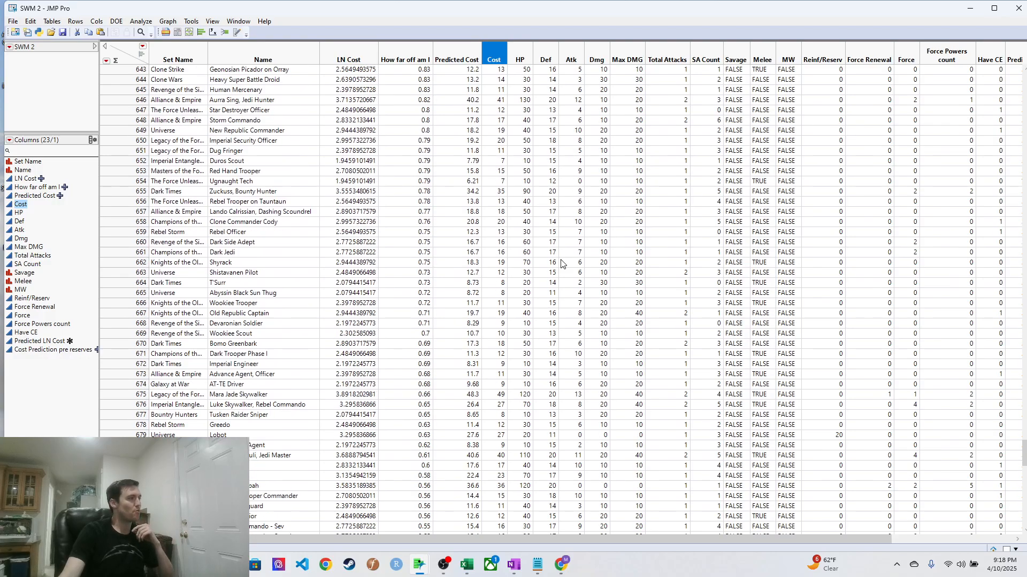
pyautogui.scroll(-20, 561, 263)
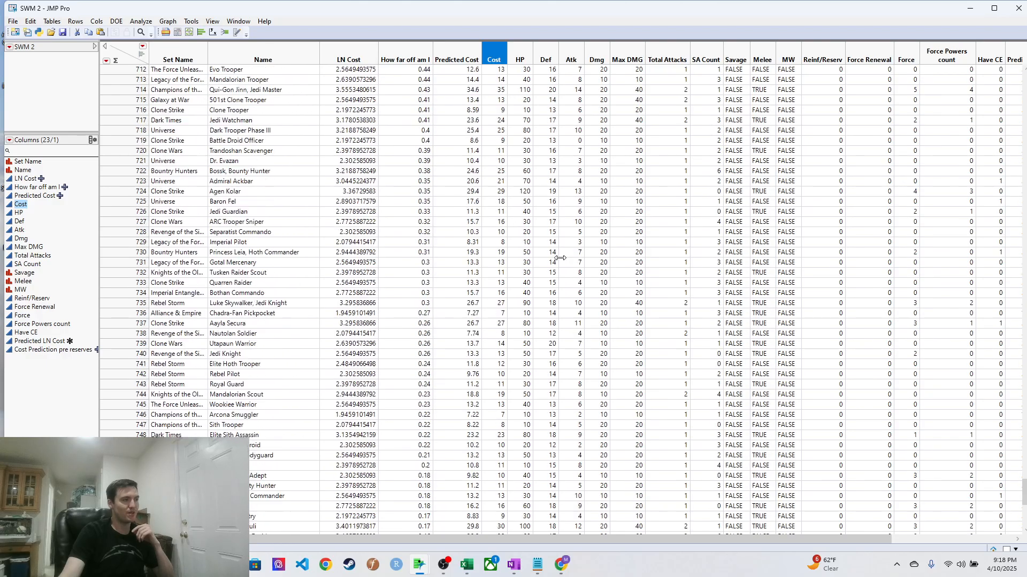
pyautogui.scroll(-7, 560, 258)
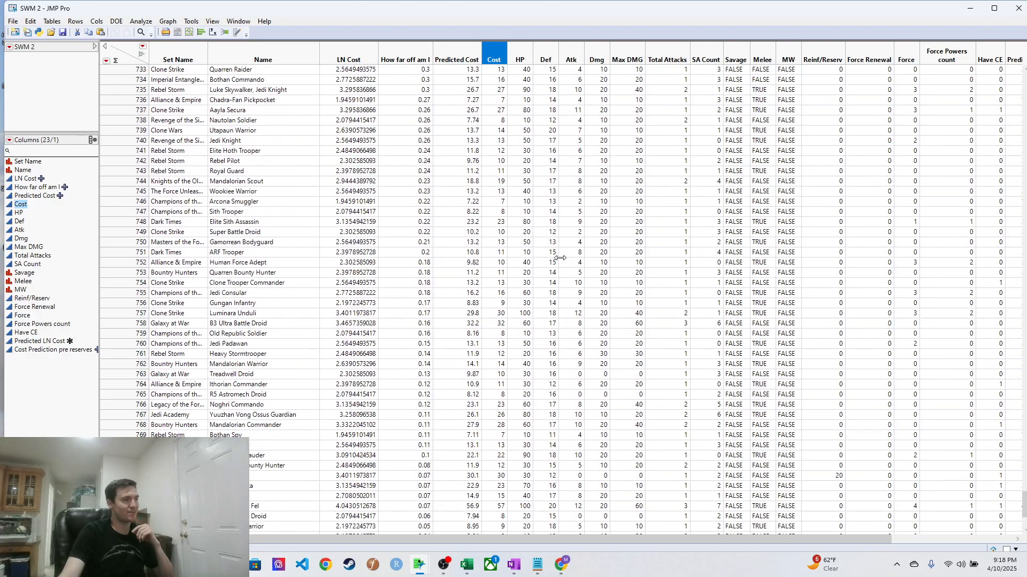
pyautogui.scroll(-4, 559, 259)
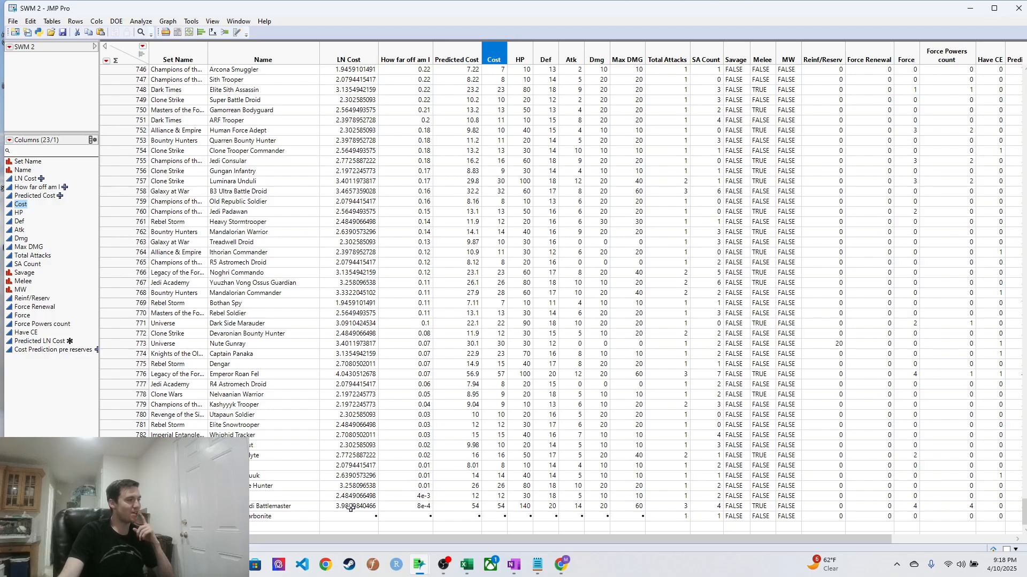